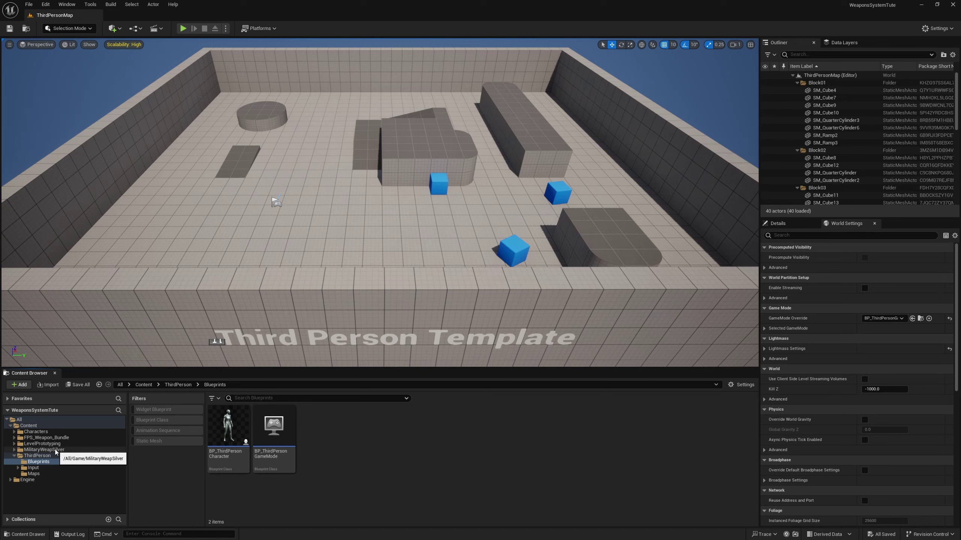
Step: Open the Weapons folder of MilitaryWeapSilver and copy the name of the Pistols_A skeletal mesh, leaving it unrenamed
{"action": "left_click", "coordinate": [49, 450]}
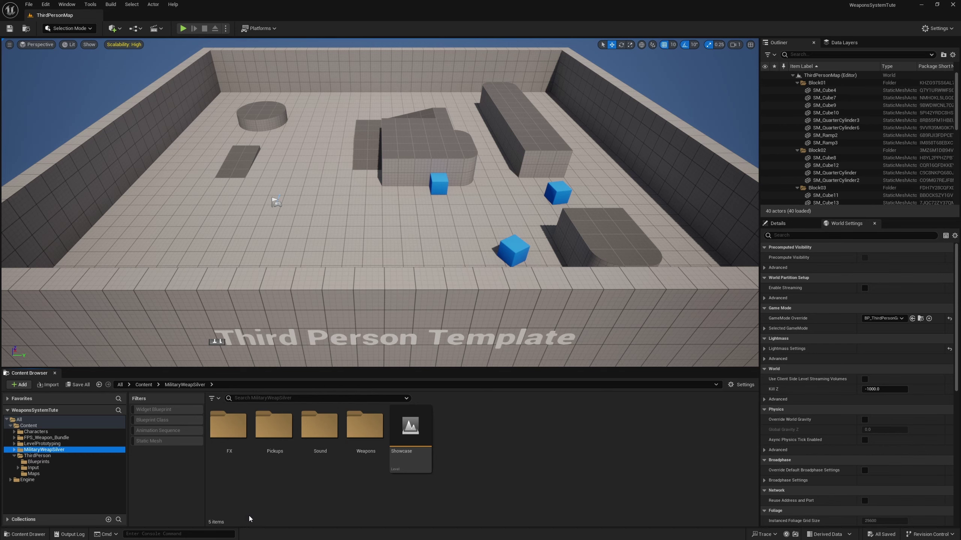
{"action": "double_click", "coordinate": [364, 425]}
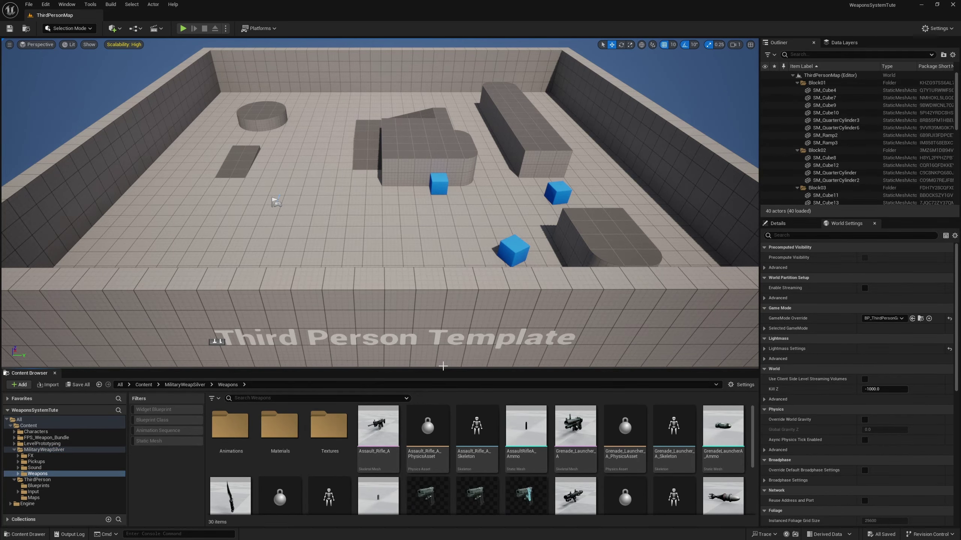
{"action": "left_click_drag", "start_coordinate": [447, 368], "coordinate": [447, 270]}
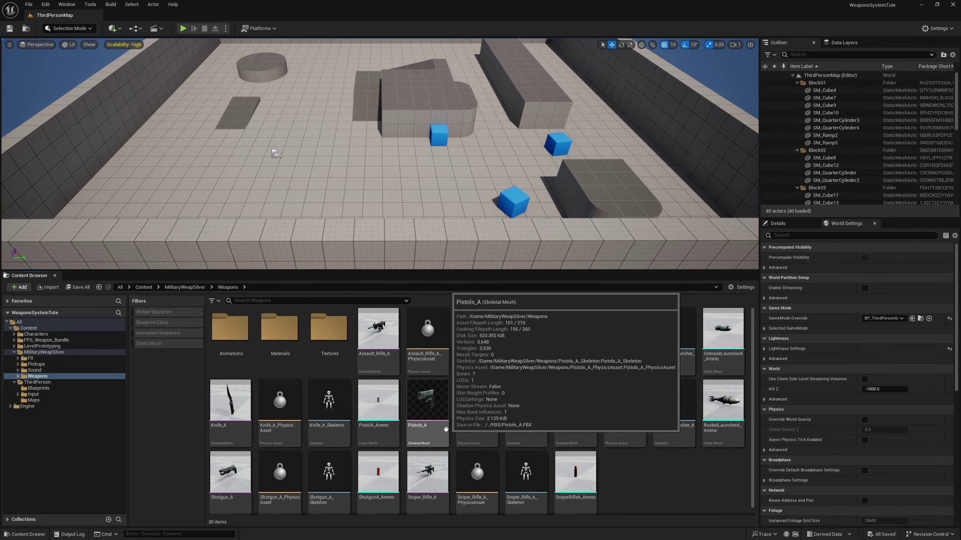
{"action": "left_click", "coordinate": [432, 431]}
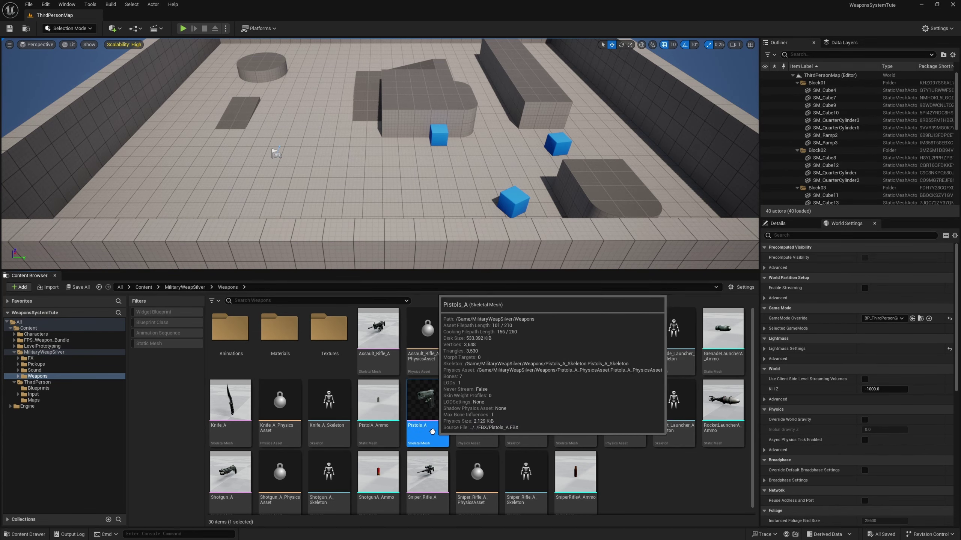
{"action": "key", "text": "F2"}
{"action": "key", "text": "ctrl+c"}
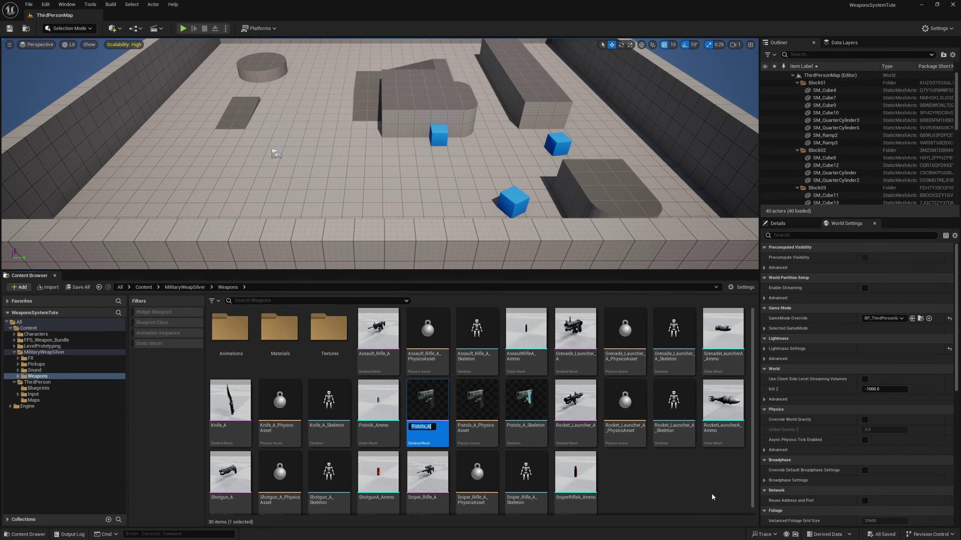
{"action": "left_click", "coordinate": [683, 497]}
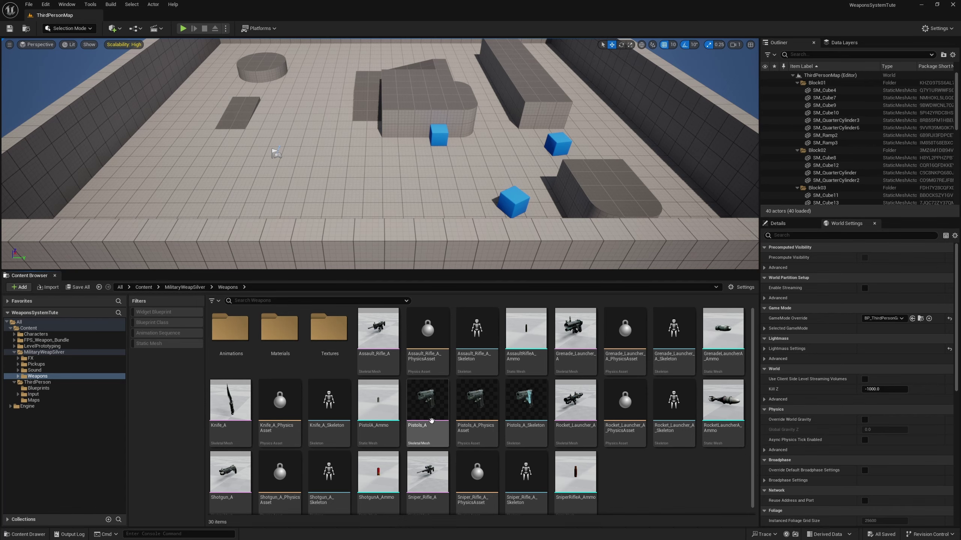
Step: Open the Pistols_A skeletal mesh for editing and inspect the pistol model
{"action": "left_click", "coordinate": [425, 398]}
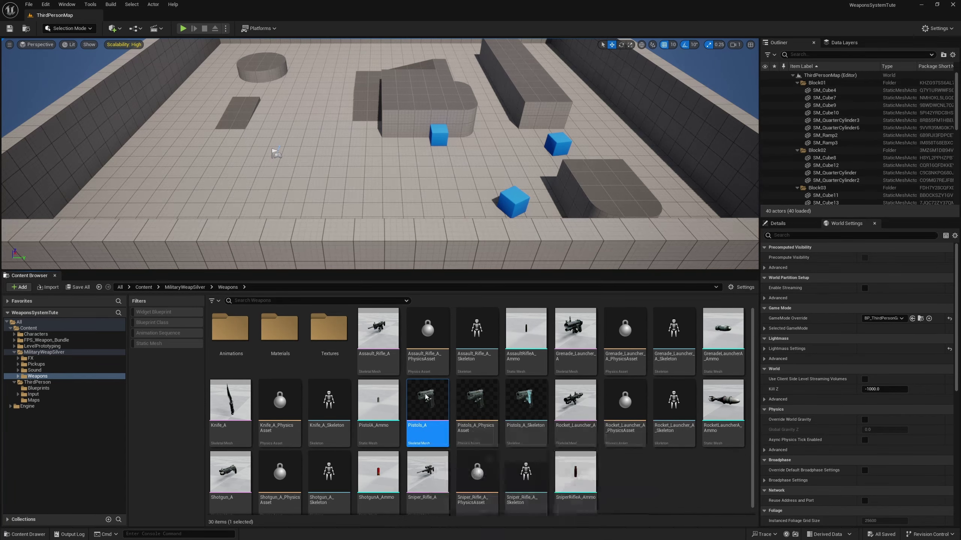
{"action": "double_click", "coordinate": [426, 397]}
{"action": "left_click_drag", "start_coordinate": [539, 213], "coordinate": [435, 181], "text": "alt"}
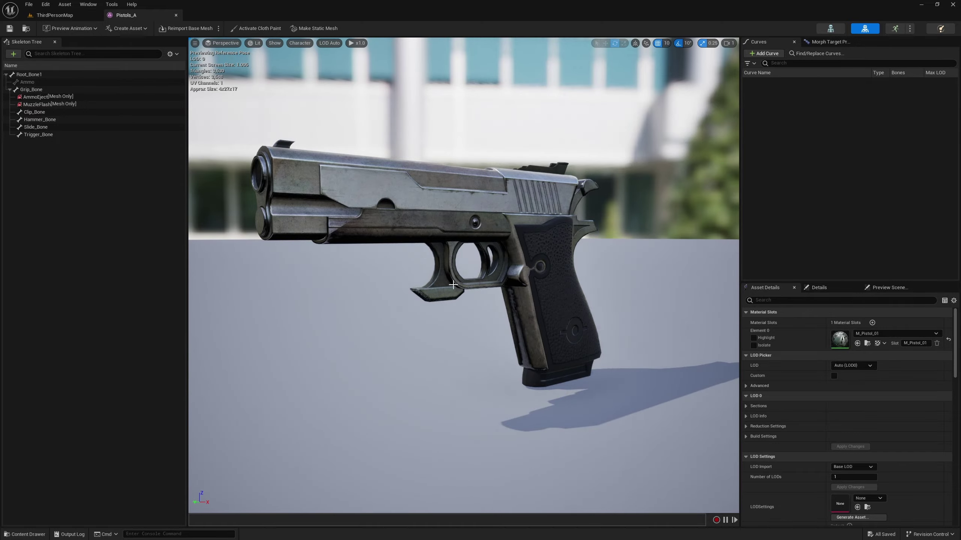
{"action": "left_click_drag", "start_coordinate": [511, 285], "coordinate": [479, 277], "text": "alt"}
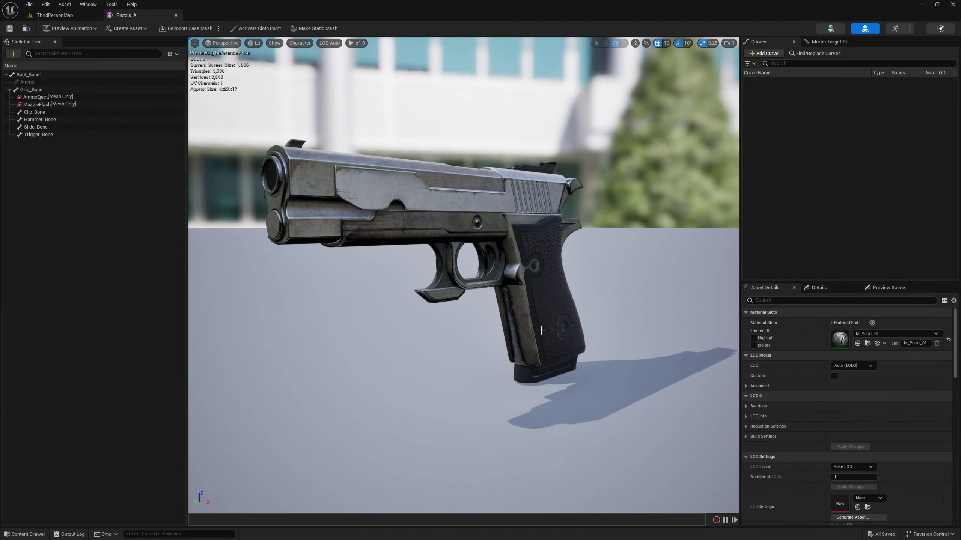
{"action": "mouse_move", "coordinate": [541, 330]}
{"action": "left_mouse_down", "text": "alt"}
{"action": "mouse_move", "coordinate": [473, 329]}
{"action": "mouse_move", "coordinate": [554, 330]}
{"action": "mouse_move", "coordinate": [520, 329]}
{"action": "mouse_move", "coordinate": [511, 315]}
{"action": "mouse_move", "coordinate": [542, 327]}
{"action": "mouse_move", "coordinate": [533, 325]}
{"action": "left_mouse_up", "text": "alt"}
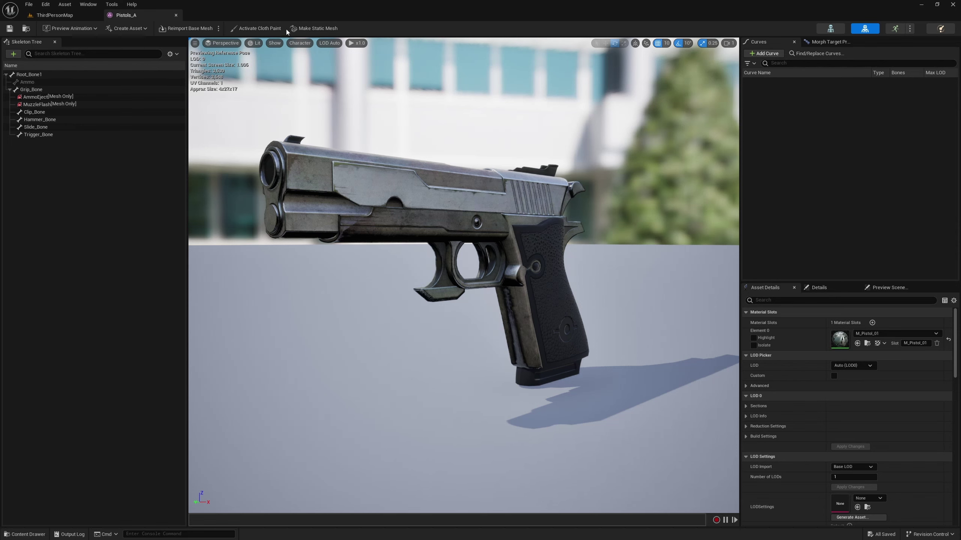
Step: Convert the pistol into a static mesh named Pistols_A_StaticMesh in MilitaryWeapSilver/Weapons, and close the skeletal mesh
{"action": "left_click", "coordinate": [328, 32]}
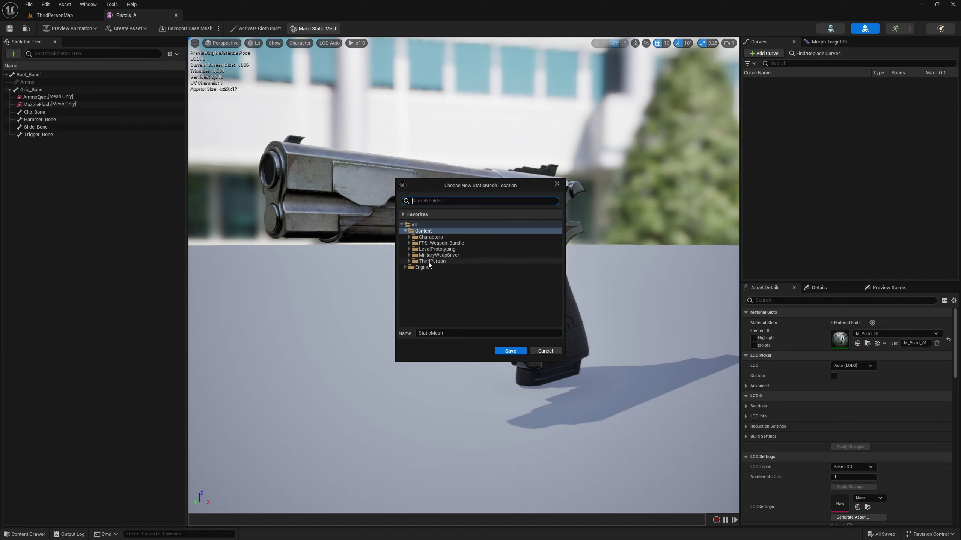
{"action": "left_click", "coordinate": [409, 255]}
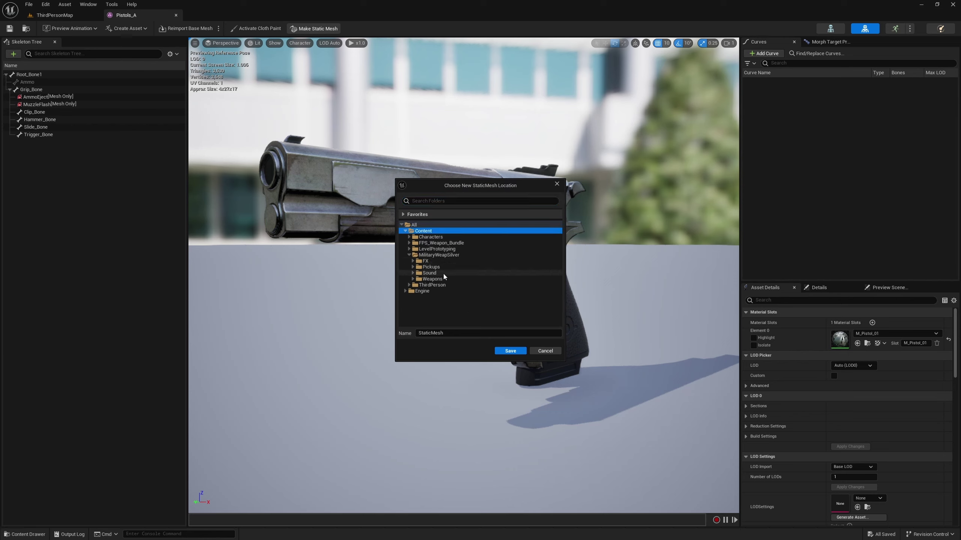
{"action": "left_click", "coordinate": [432, 279]}
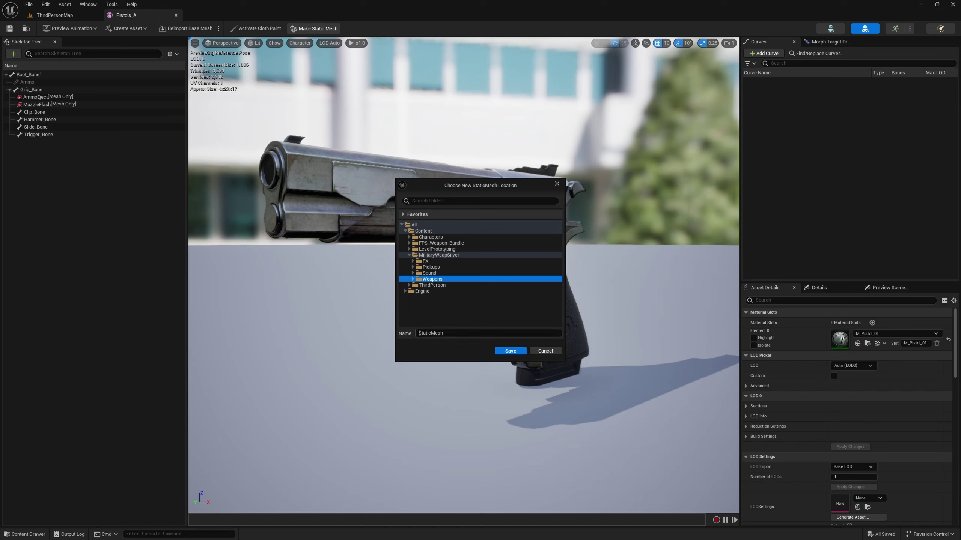
{"action": "left_click", "coordinate": [420, 333]}
{"action": "key", "text": "ctrl+v"}
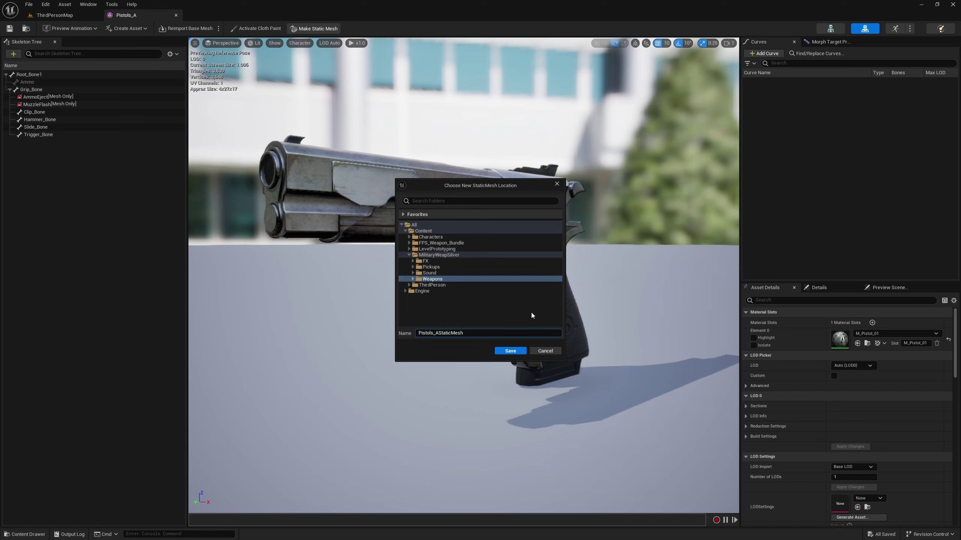
{"action": "type", "text": "_"}
{"action": "left_click", "coordinate": [509, 351]}
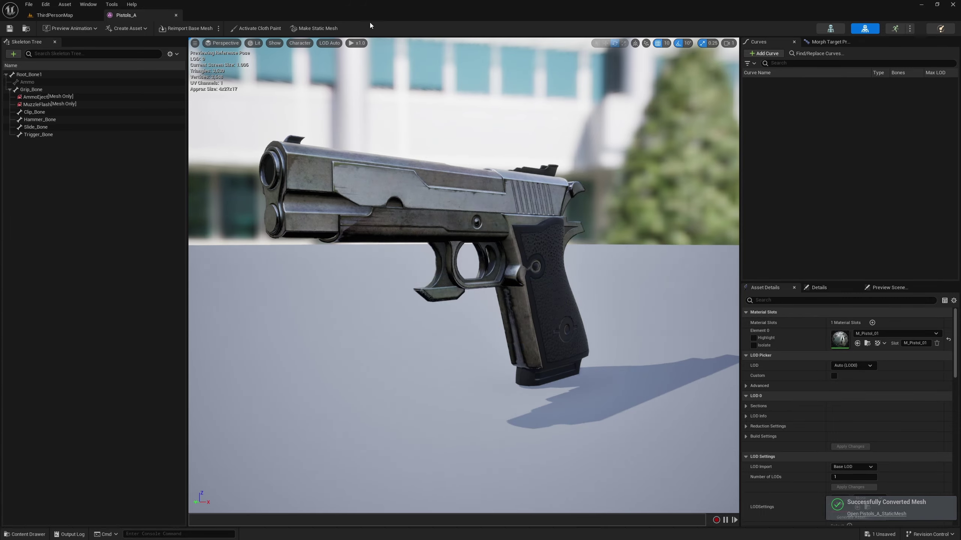
{"action": "left_click", "coordinate": [178, 15]}
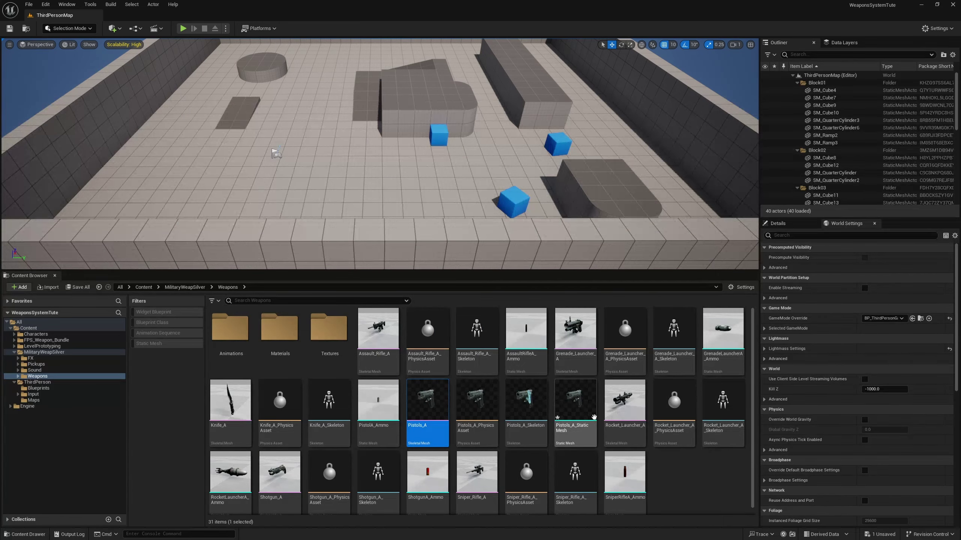
Step: Add a box simplified collision to Pistols_A_StaticMesh, then save and close the mesh
{"action": "double_click", "coordinate": [577, 398]}
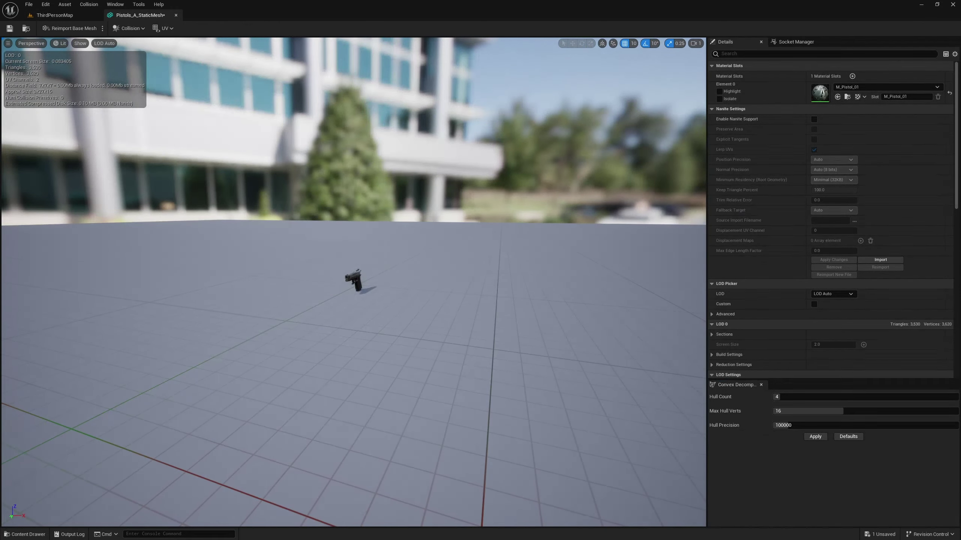
{"action": "key", "text": "f"}
{"action": "left_click_drag", "start_coordinate": [382, 272], "coordinate": [450, 289], "text": "alt"}
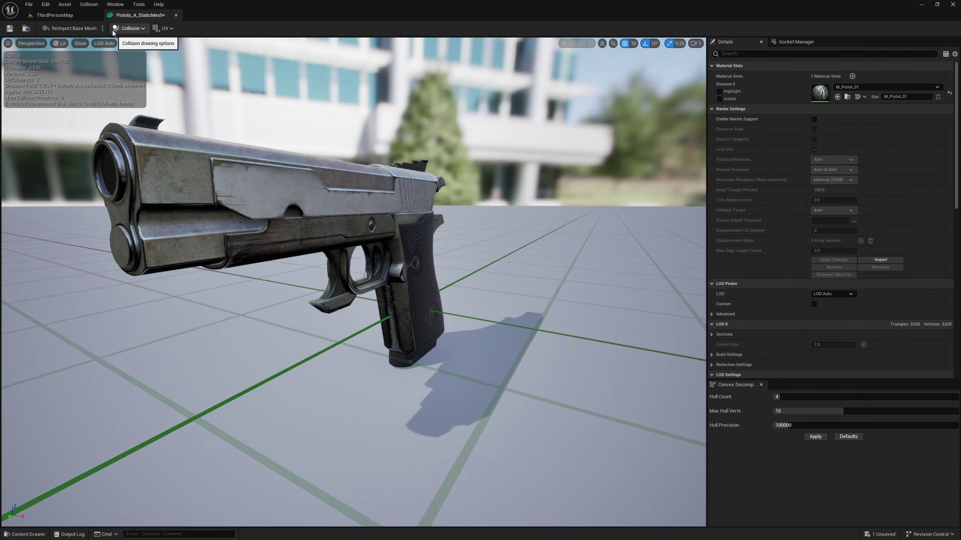
{"action": "left_click", "coordinate": [125, 29]}
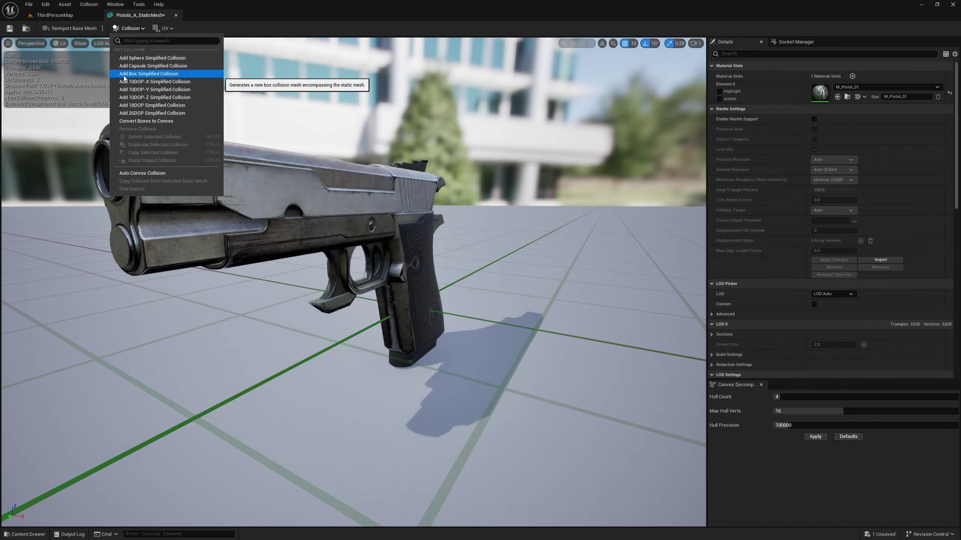
{"action": "left_click", "coordinate": [160, 74]}
{"action": "left_click_drag", "start_coordinate": [515, 249], "coordinate": [3, 243], "text": "alt"}
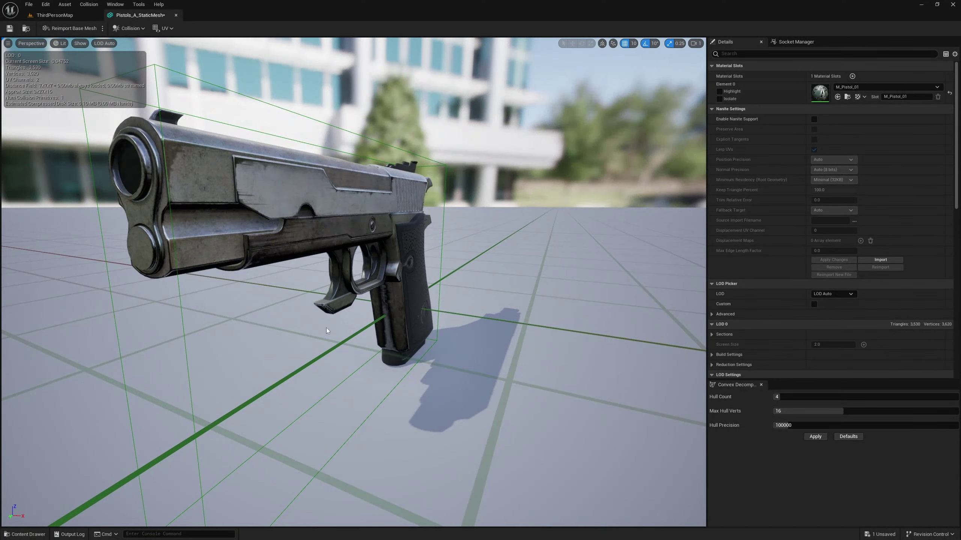
{"action": "left_click", "coordinate": [9, 28]}
{"action": "left_click", "coordinate": [175, 19]}
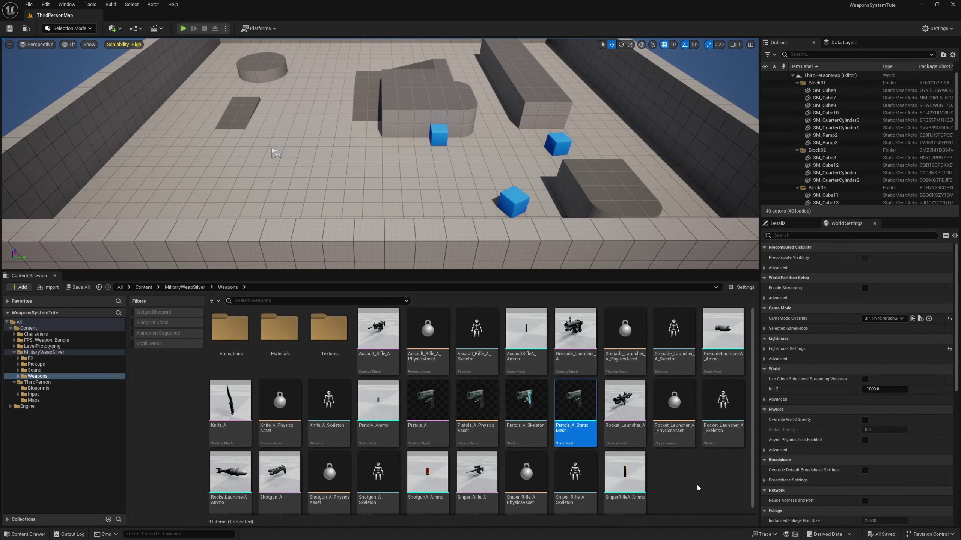
{"action": "left_click", "coordinate": [711, 496]}
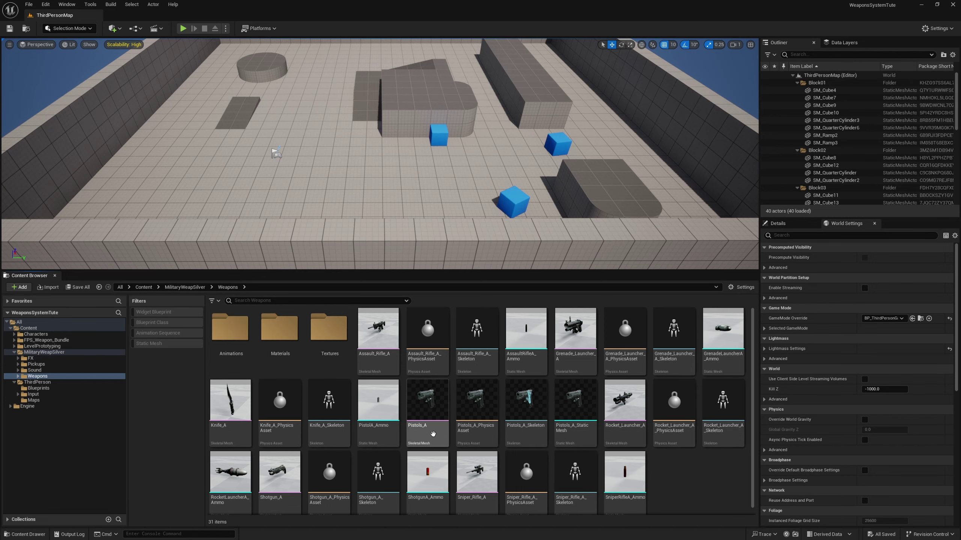
Step: Create a folder named _Project directly under Content
{"action": "left_click", "coordinate": [28, 328]}
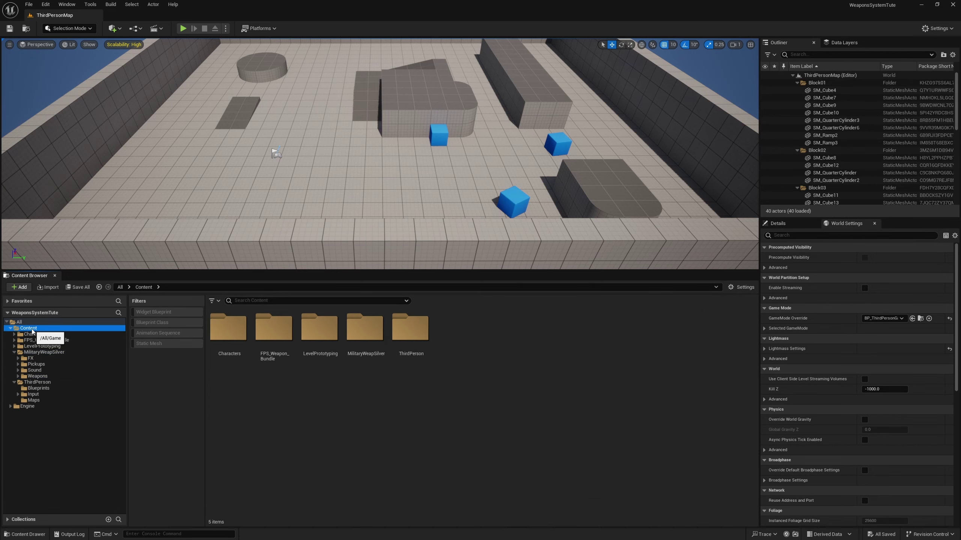
{"action": "right_click", "coordinate": [270, 407]}
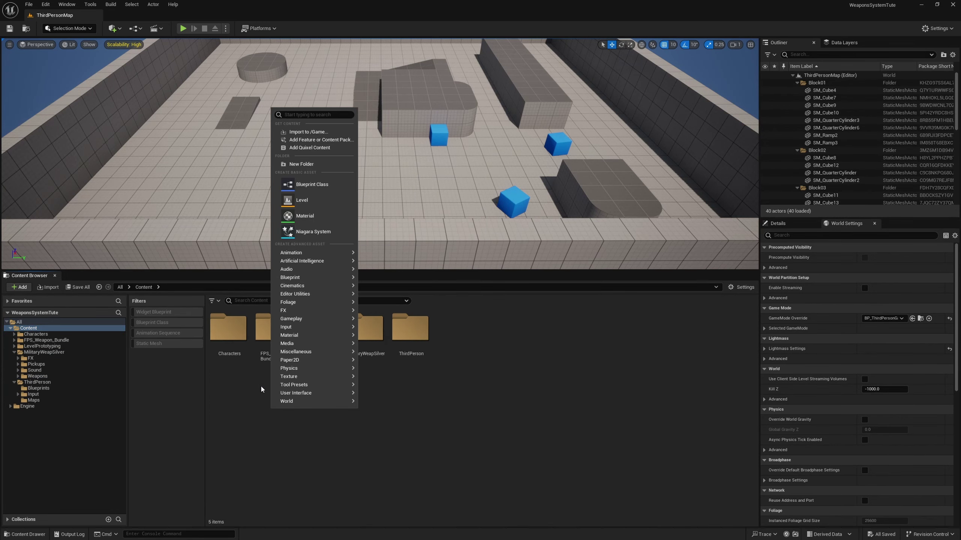
{"action": "left_click", "coordinate": [311, 164]}
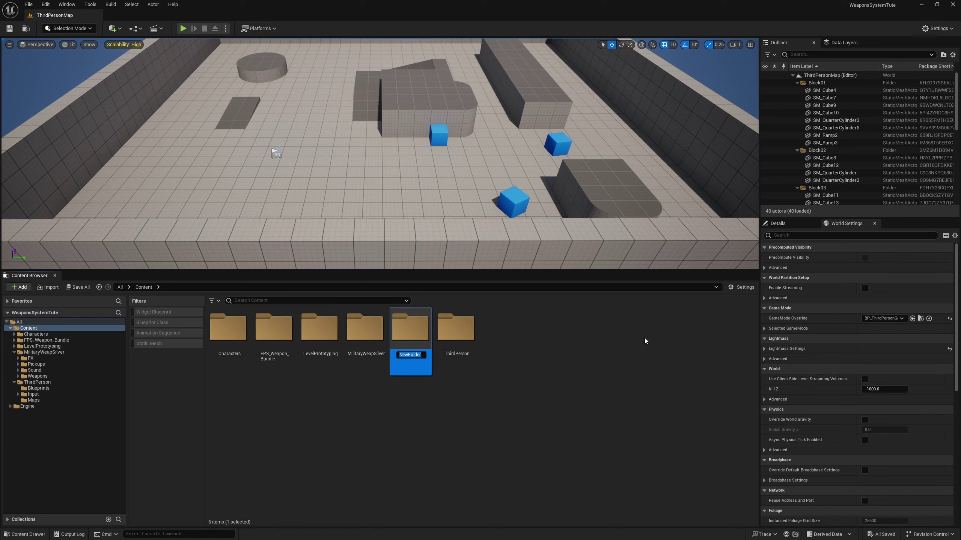
{"action": "key", "text": "BackSpace"}
{"action": "type", "text": "_Project"}
{"action": "key", "text": "Return"}
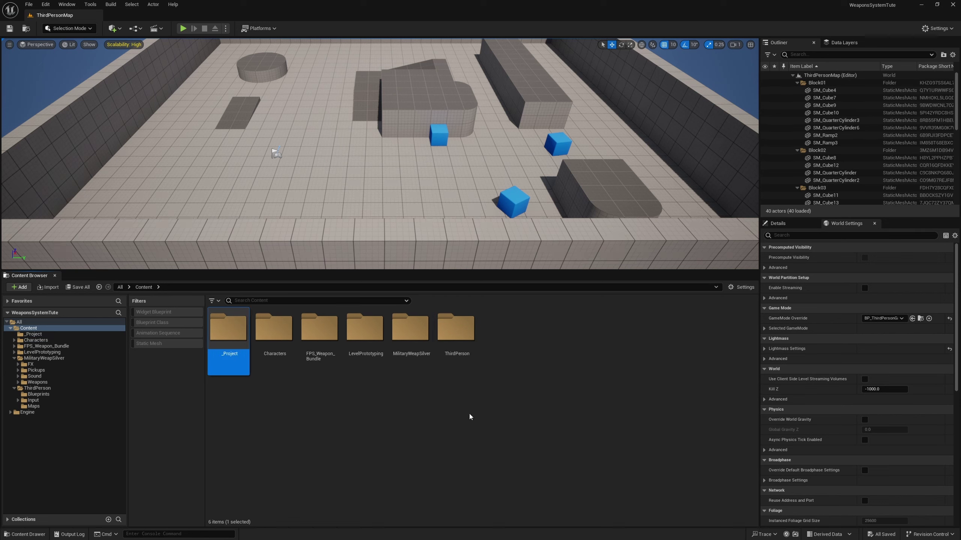
Step: Create a folder named Props inside the _Project folder
{"action": "left_click", "coordinate": [28, 336]}
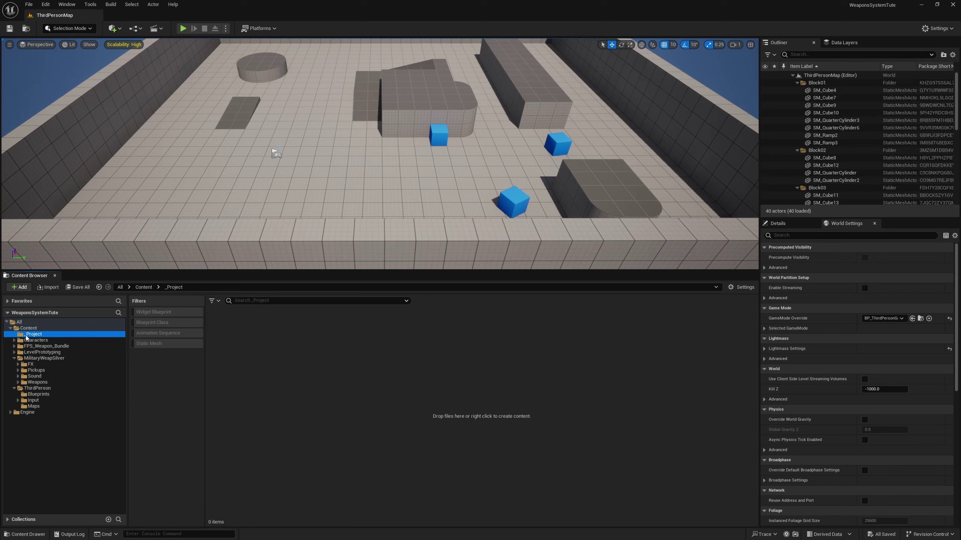
{"action": "right_click", "coordinate": [264, 350]}
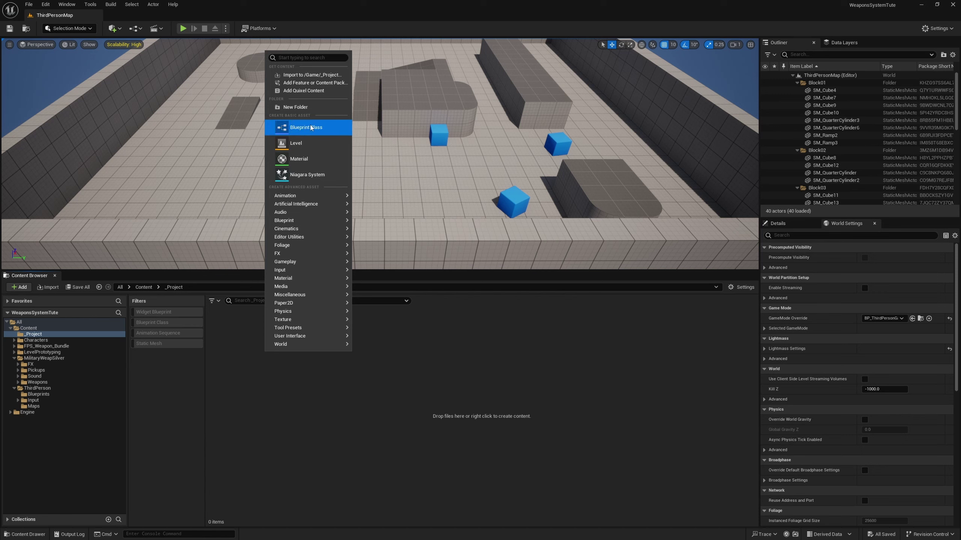
{"action": "left_click", "coordinate": [322, 104]}
{"action": "type", "text": "P"}
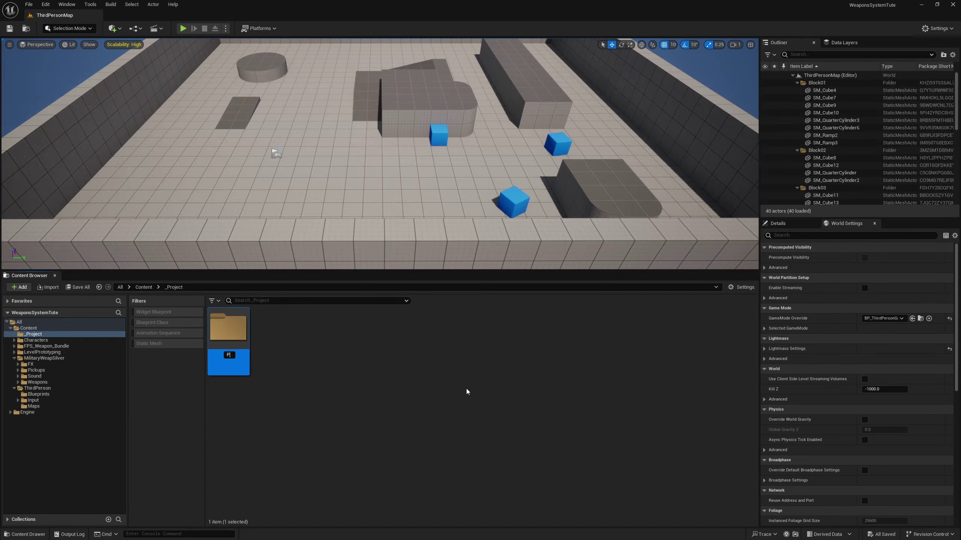
{"action": "type", "text": "rops"}
{"action": "key", "text": "Return"}
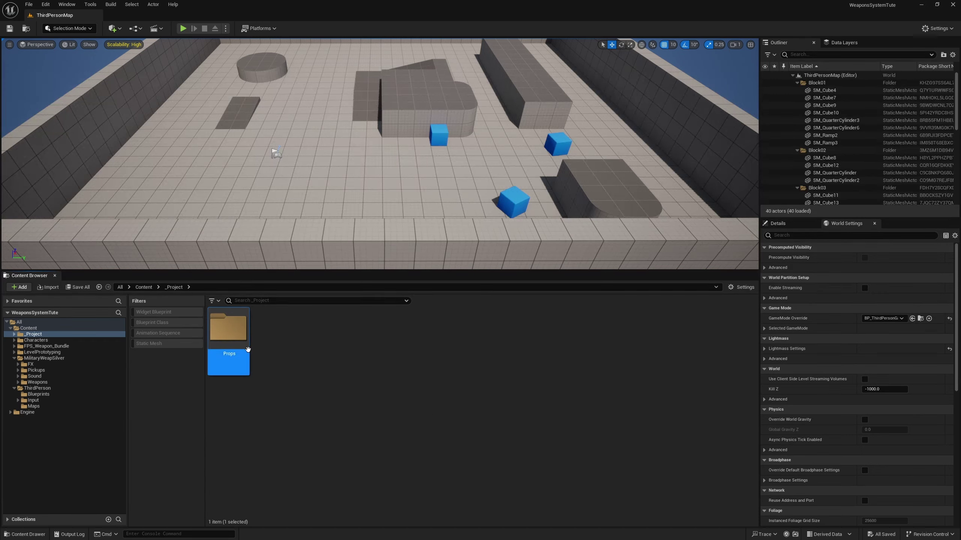
Step: Create a folder named Weapons inside the Props folder
{"action": "double_click", "coordinate": [248, 349]}
{"action": "right_click", "coordinate": [236, 351]}
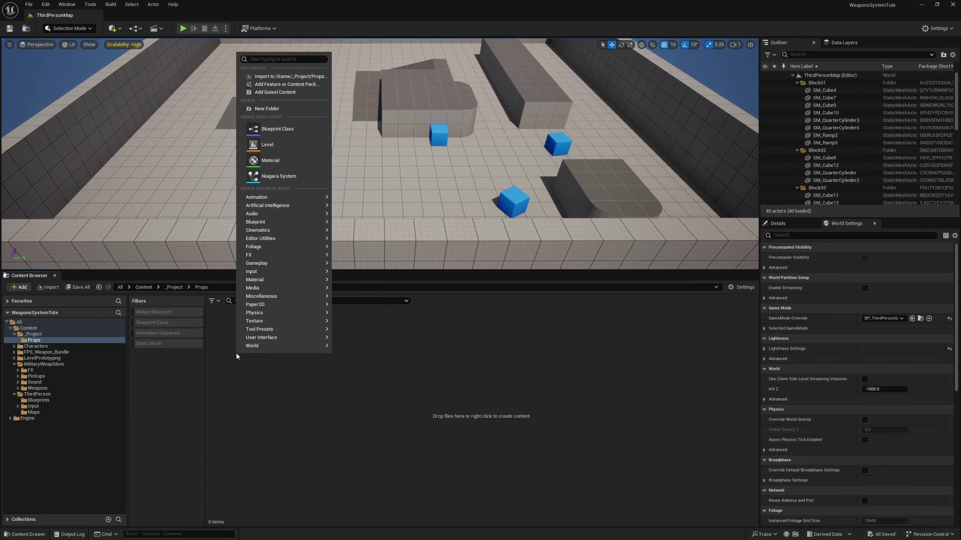
{"action": "left_click", "coordinate": [277, 110]}
{"action": "type", "text": "Weapons"}
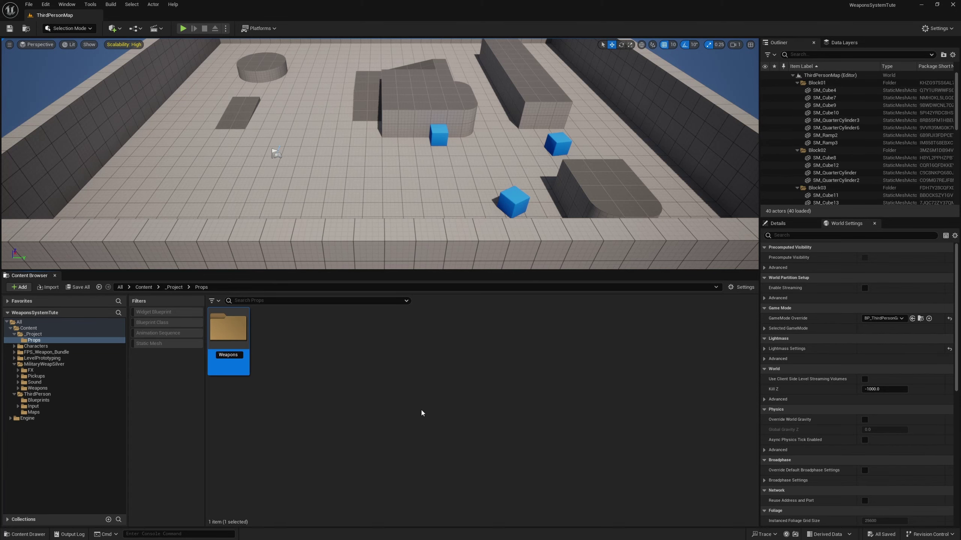
{"action": "key", "text": "Return"}
Step: Add a second folder named Pickups inside Props, beside the Weapons folder
{"action": "right_click", "coordinate": [290, 350]}
{"action": "left_click", "coordinate": [321, 104]}
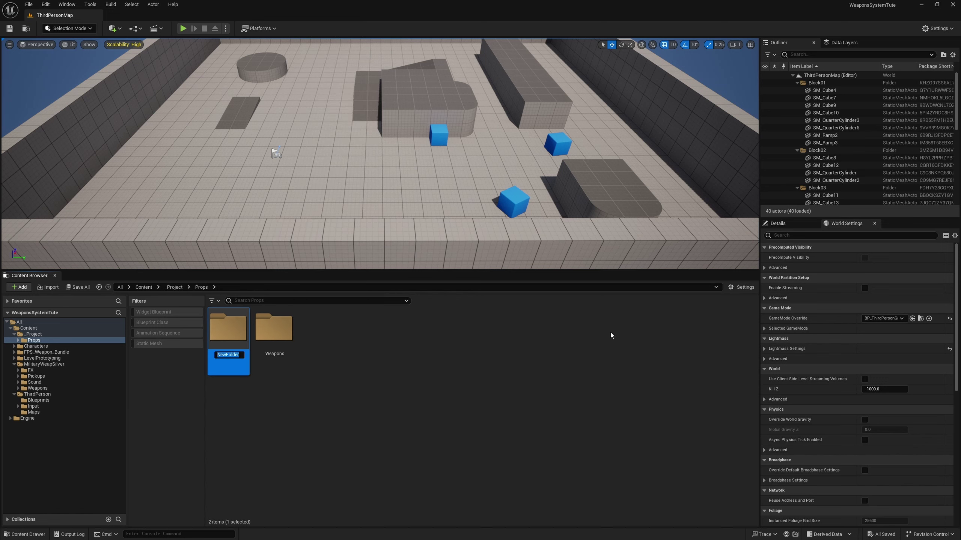
{"action": "type", "text": "Pickups"}
{"action": "key", "text": "Return"}
Step: Start a new Blueprint Class inside the Weapons folder and search all parent classes for skel mesh
{"action": "double_click", "coordinate": [281, 341]}
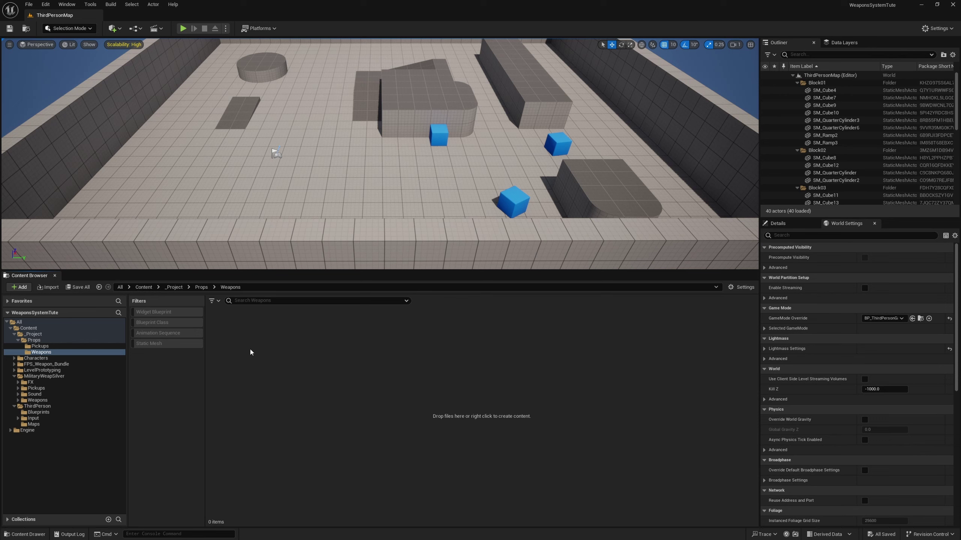
{"action": "right_click", "coordinate": [227, 344]}
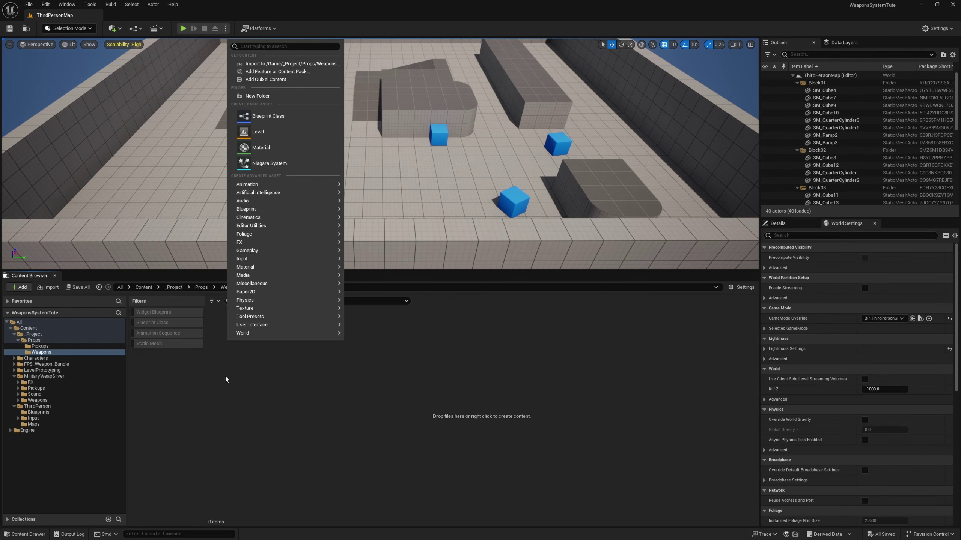
{"action": "mouse_move", "coordinate": [305, 215]}
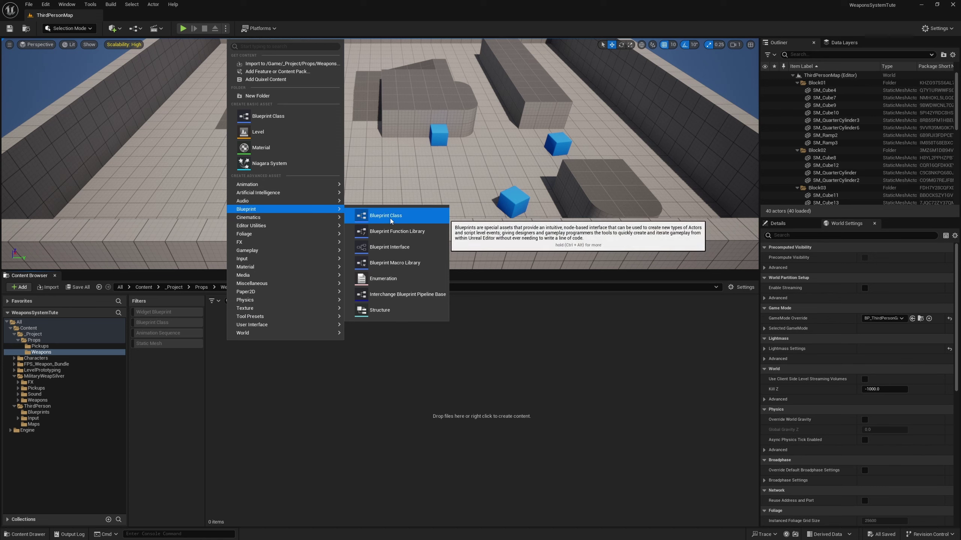
{"action": "left_click", "coordinate": [280, 116]}
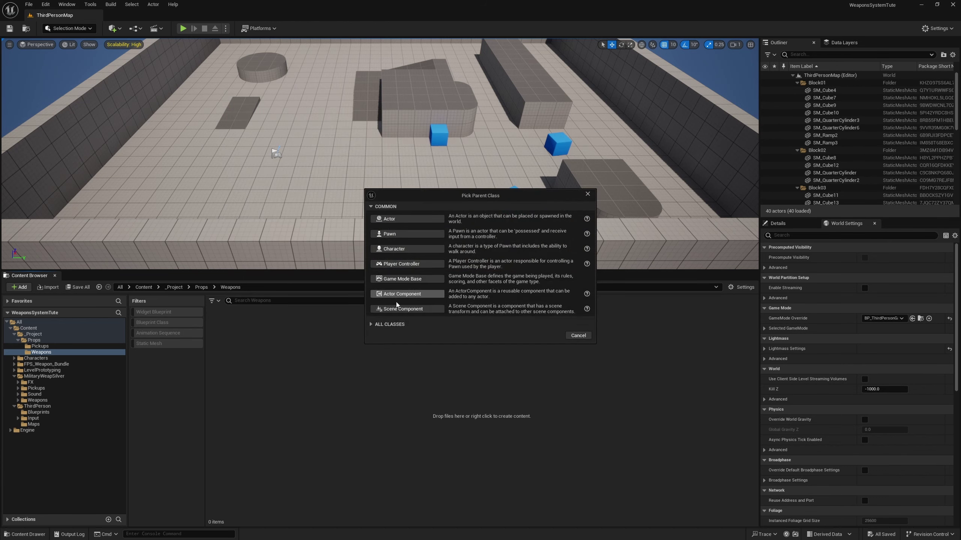
{"action": "left_click", "coordinate": [371, 326]}
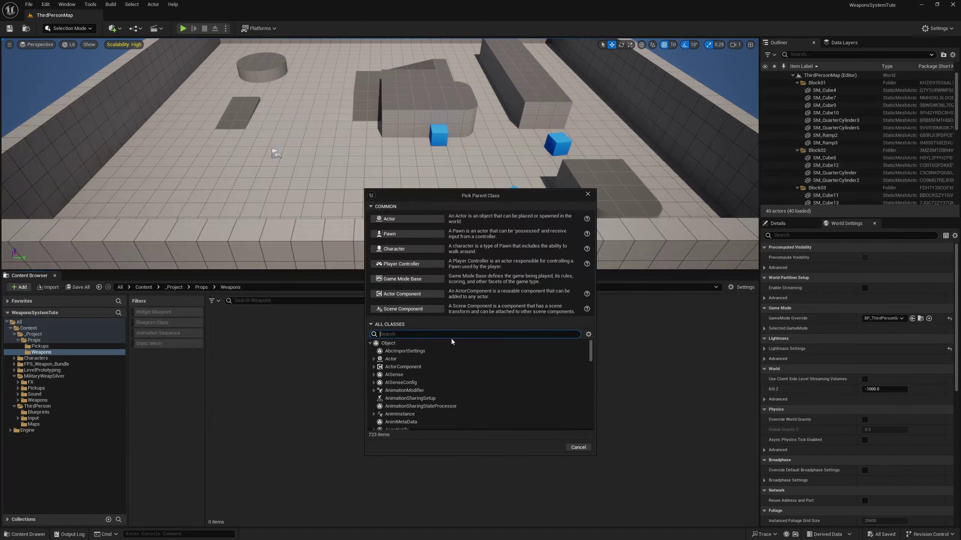
{"action": "type", "text": "skel mesh"}
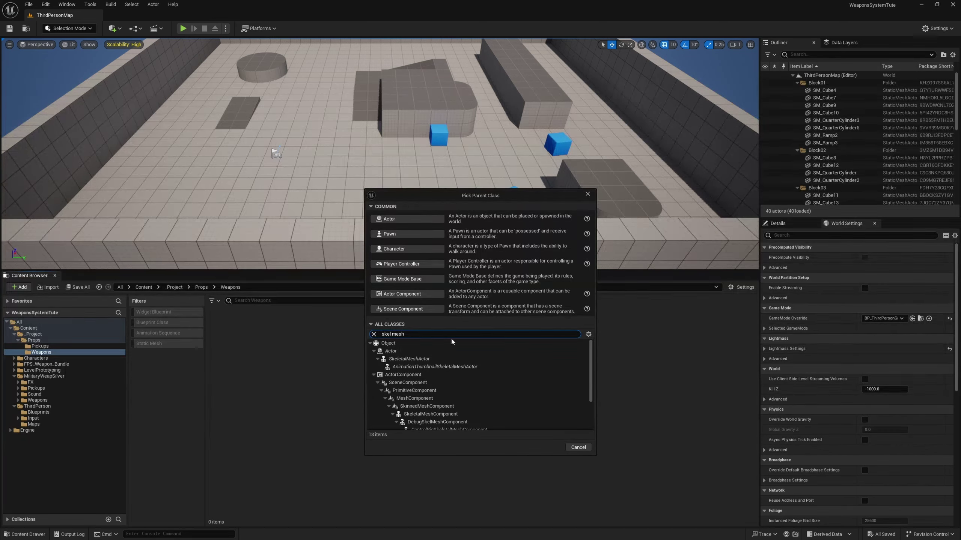
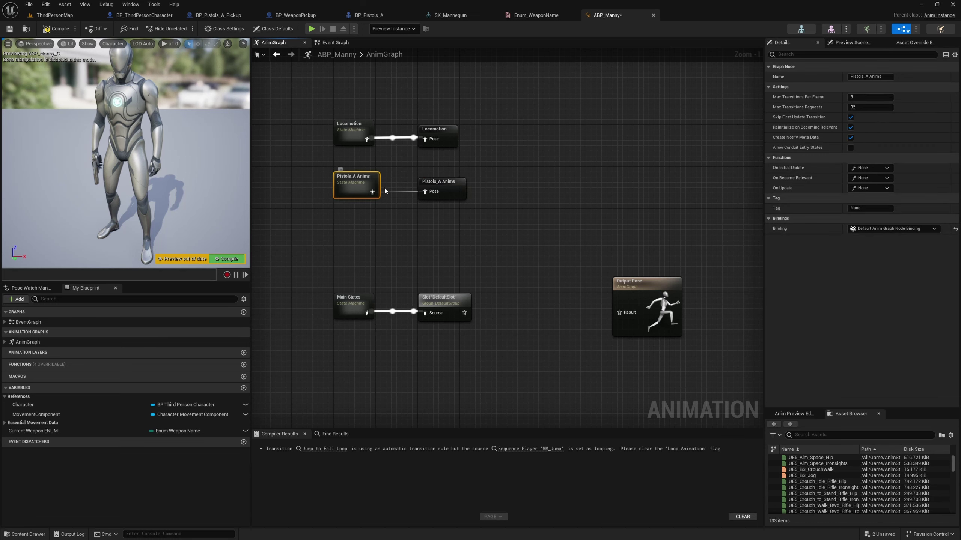
Step: Add a Use cached pose 'Pistols_A Anims' node to the AnimGraph of ABP_Manny
{"action": "mouse_move", "coordinate": [440, 182]}
{"action": "left_mouse_down"}
{"action": "mouse_move", "coordinate": [474, 170]}
{"action": "mouse_move", "coordinate": [450, 193]}
{"action": "mouse_move", "coordinate": [440, 184]}
{"action": "left_mouse_up"}
{"action": "left_click", "coordinate": [429, 224]}
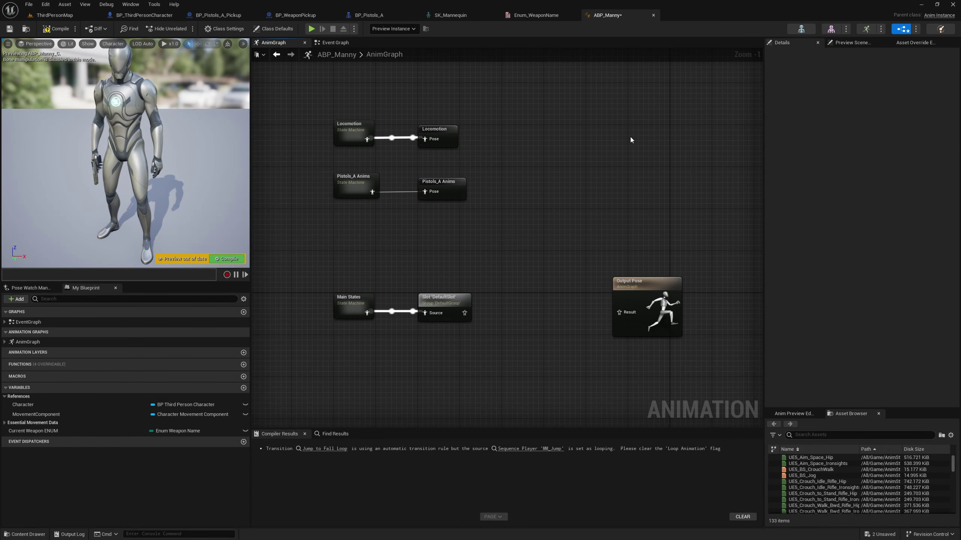
{"action": "right_click", "coordinate": [536, 125]}
{"action": "type", "text": "use cached"}
{"action": "left_click", "coordinate": [579, 168]}
{"action": "left_click_drag", "start_coordinate": [612, 134], "coordinate": [723, 104]}
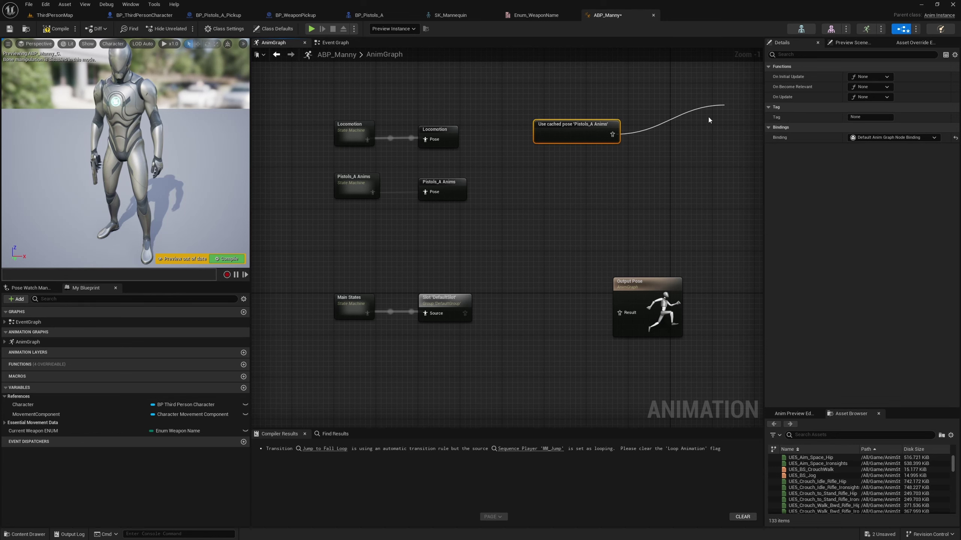
{"action": "left_click", "coordinate": [684, 129]}
Step: Create a Blend Poses (Enum_WeaponName) node from the output of the Pistols_A Anims cached pose
{"action": "right_click_drag", "start_coordinate": [620, 177], "coordinate": [555, 262]}
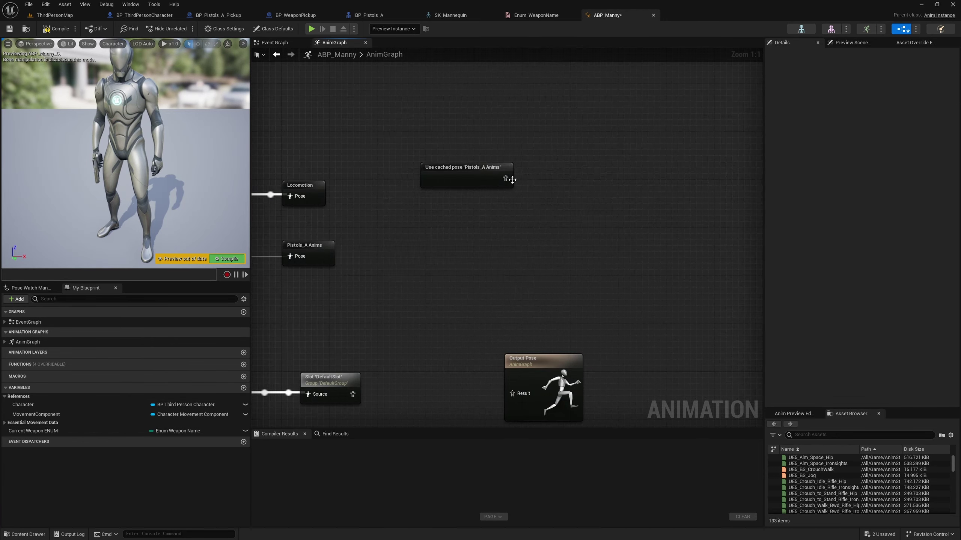
{"action": "left_click_drag", "start_coordinate": [506, 178], "coordinate": [569, 180]}
{"action": "type", "text": "blen"}
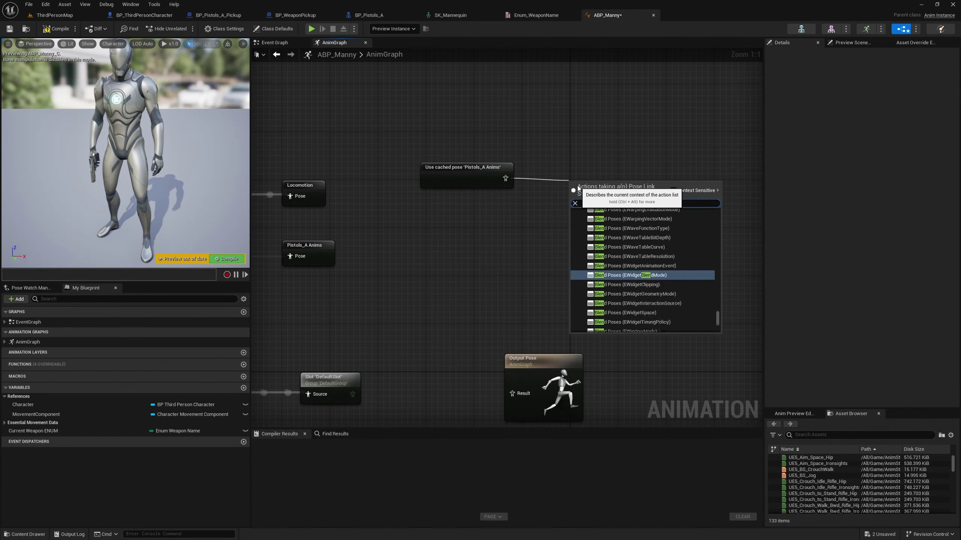
{"action": "type", "text": " weapond"}
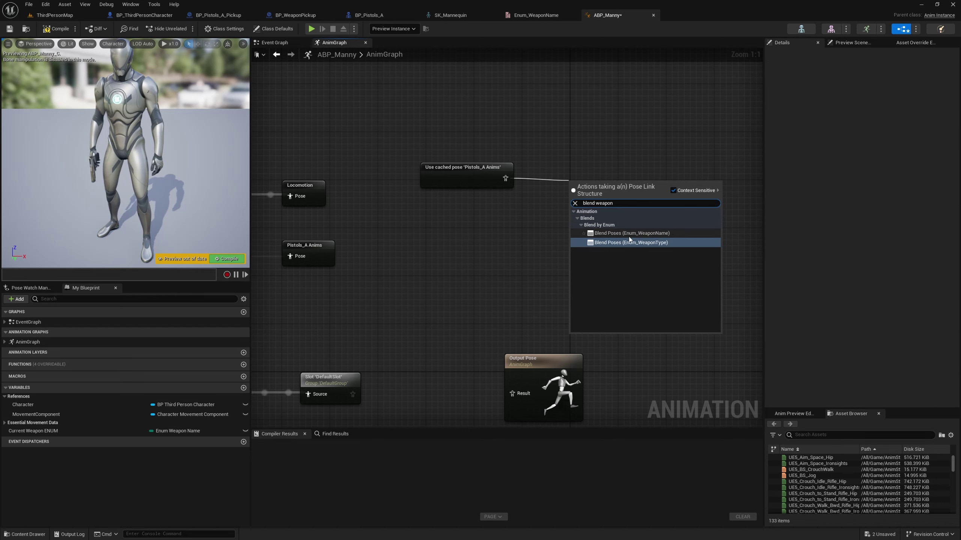
{"action": "left_click", "coordinate": [651, 234]}
{"action": "left_click_drag", "start_coordinate": [623, 196], "coordinate": [634, 175]}
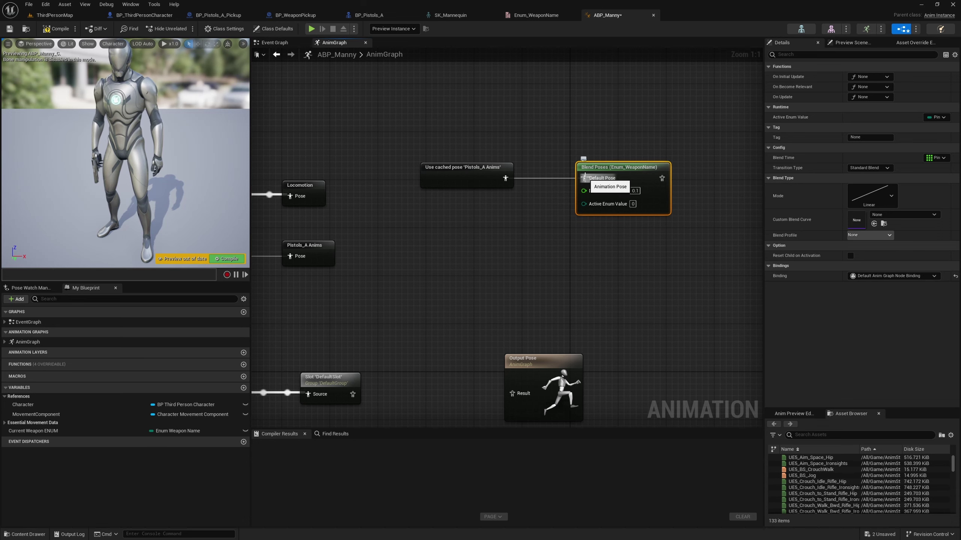
Step: Add Unarmed and Pistols_A pose pins to the blend node and feed the Pistols_A Anims cached pose into Pistols A Pose
{"action": "right_click", "coordinate": [666, 205]}
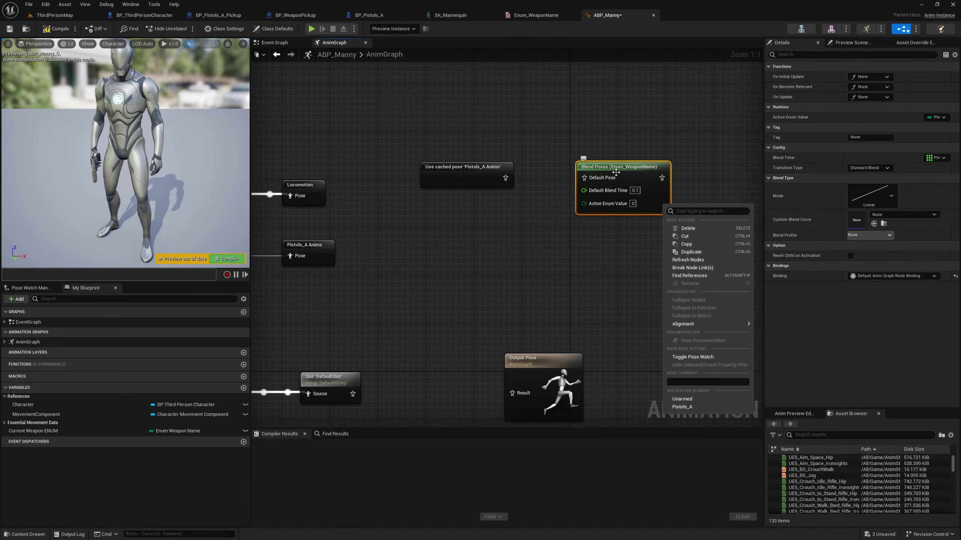
{"action": "left_click", "coordinate": [681, 400]}
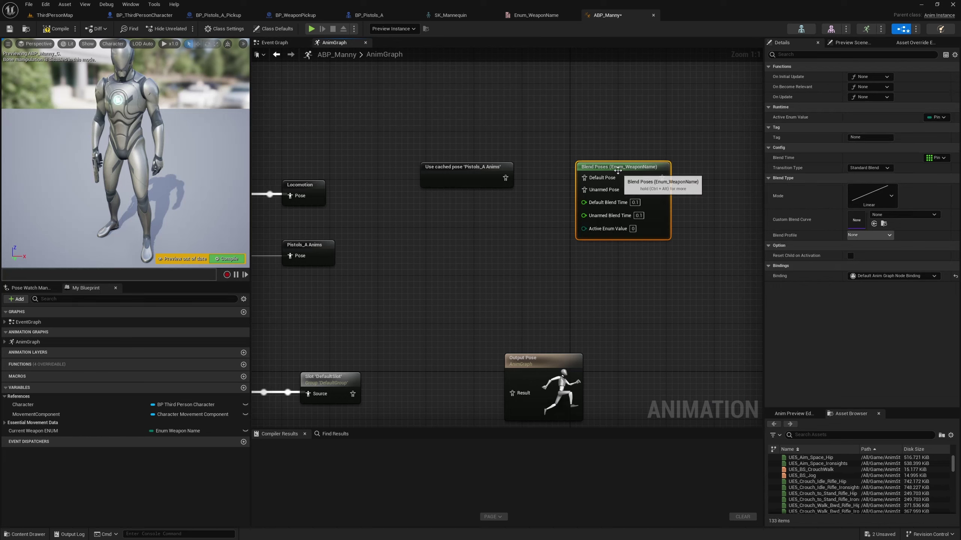
{"action": "right_click", "coordinate": [663, 237]}
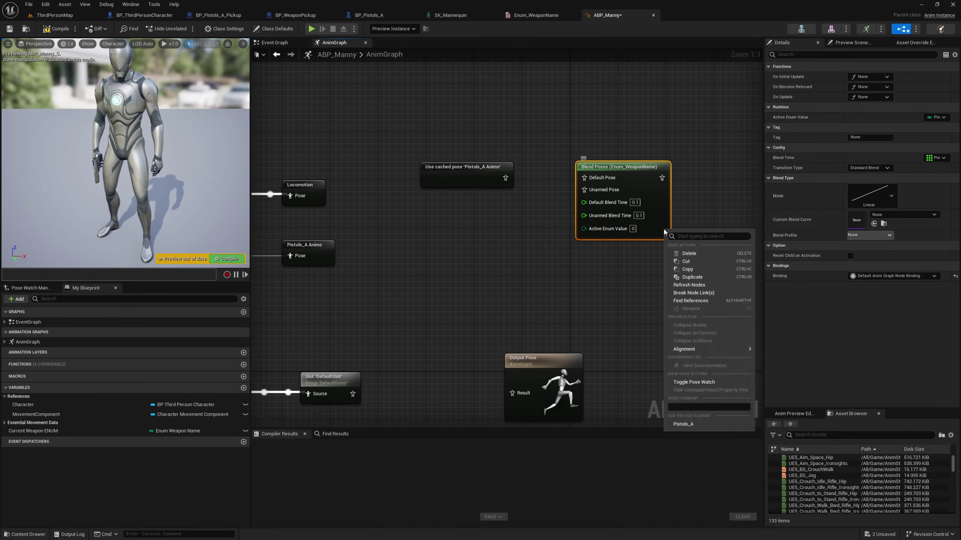
{"action": "left_click", "coordinate": [695, 424]}
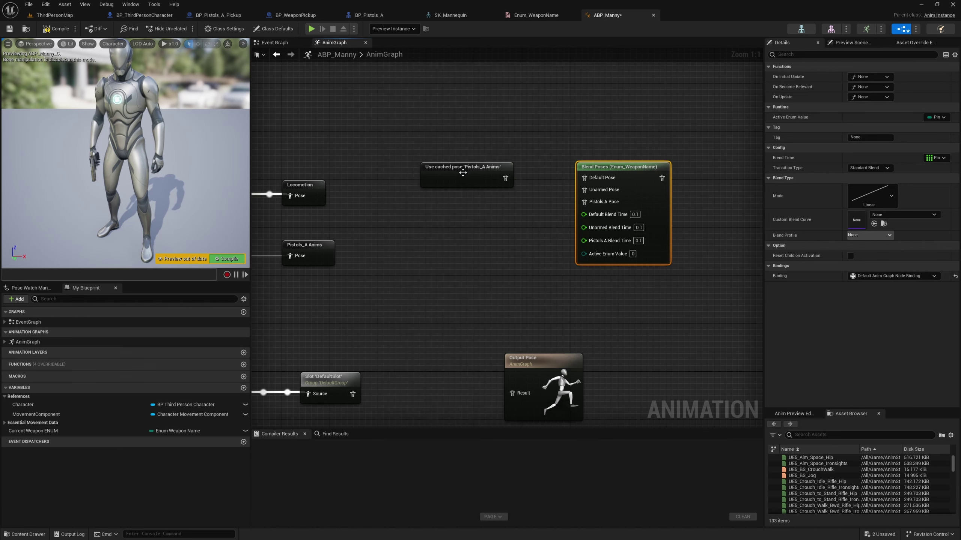
{"action": "left_click_drag", "start_coordinate": [461, 173], "coordinate": [584, 202]}
{"action": "left_click", "coordinate": [509, 237]}
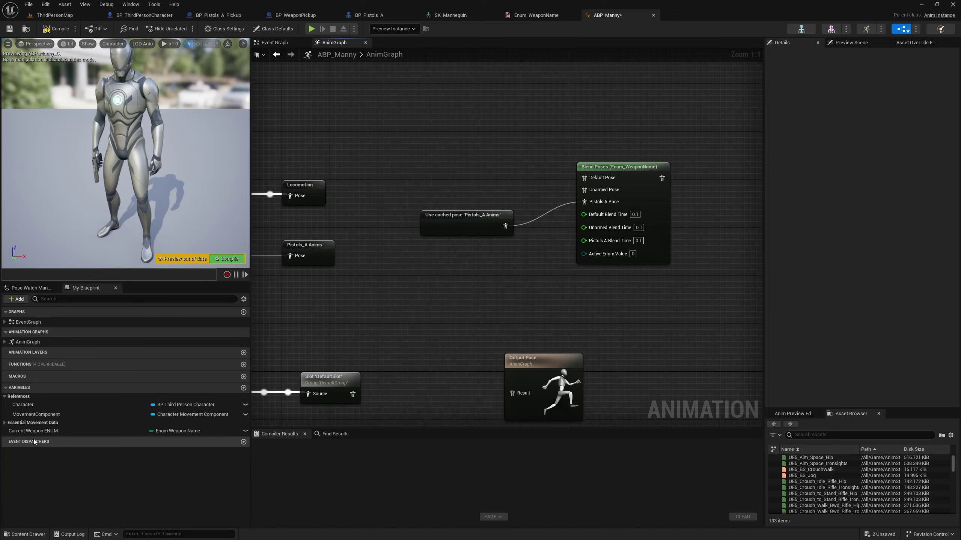
Step: Connect the Current Weapon ENUM variable to the blend node's Active Enum Value and place its node just below the blend node
{"action": "left_click_drag", "start_coordinate": [34, 431], "coordinate": [583, 254]}
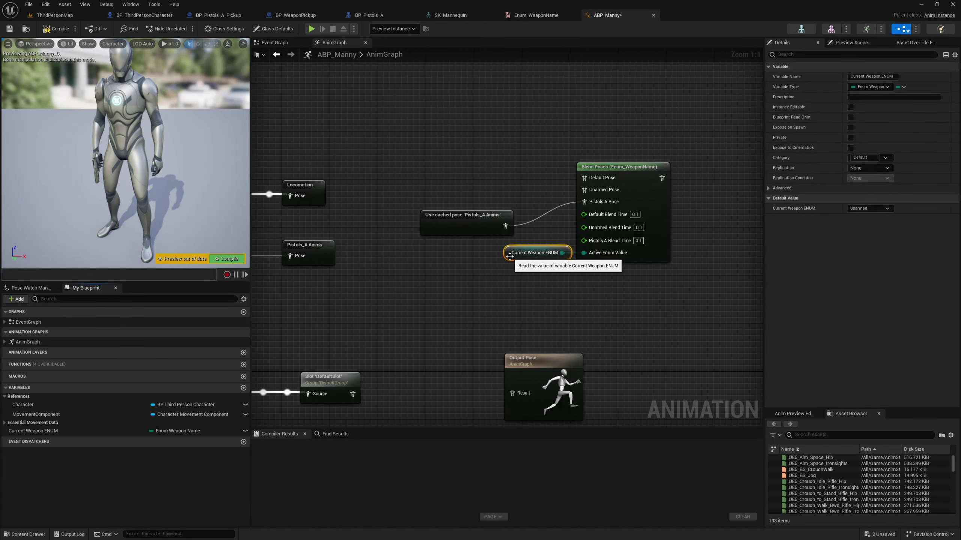
{"action": "left_click_drag", "start_coordinate": [509, 257], "coordinate": [587, 275]}
{"action": "left_click", "coordinate": [561, 265]}
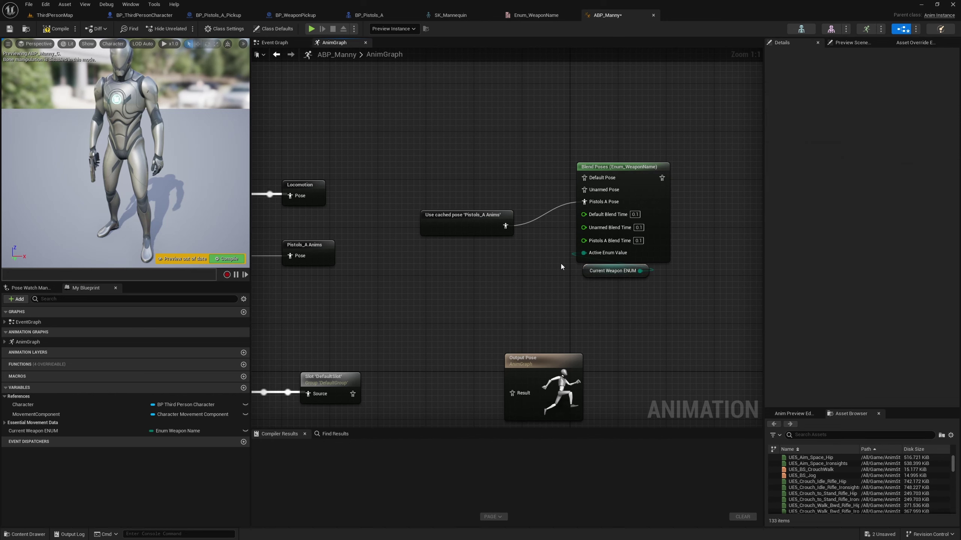
Step: Disconnect the Main States state machine from the DefaultSlot node and move it above Locomotion
{"action": "right_click_drag", "start_coordinate": [510, 288], "coordinate": [637, 232]}
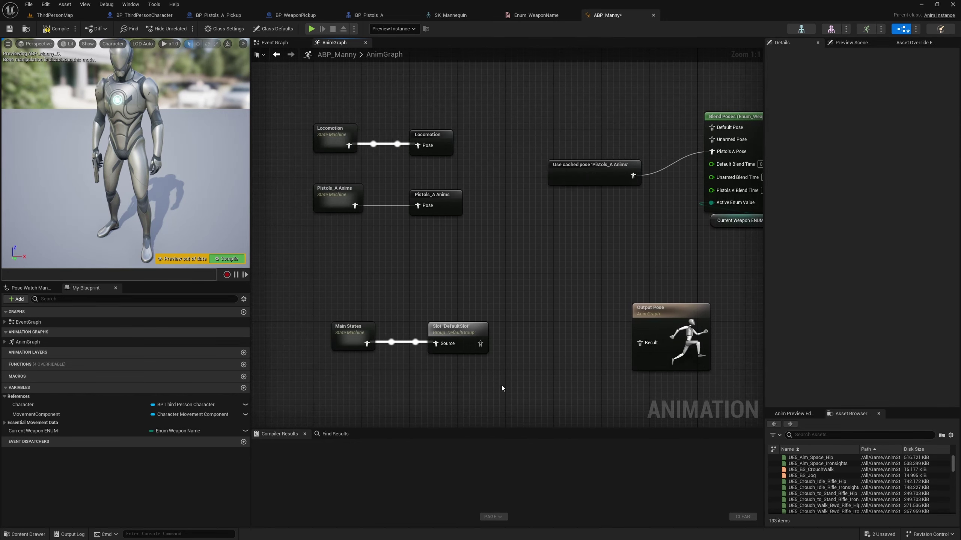
{"action": "left_click", "coordinate": [367, 344], "text": "alt"}
{"action": "left_click_drag", "start_coordinate": [354, 332], "coordinate": [329, 86]}
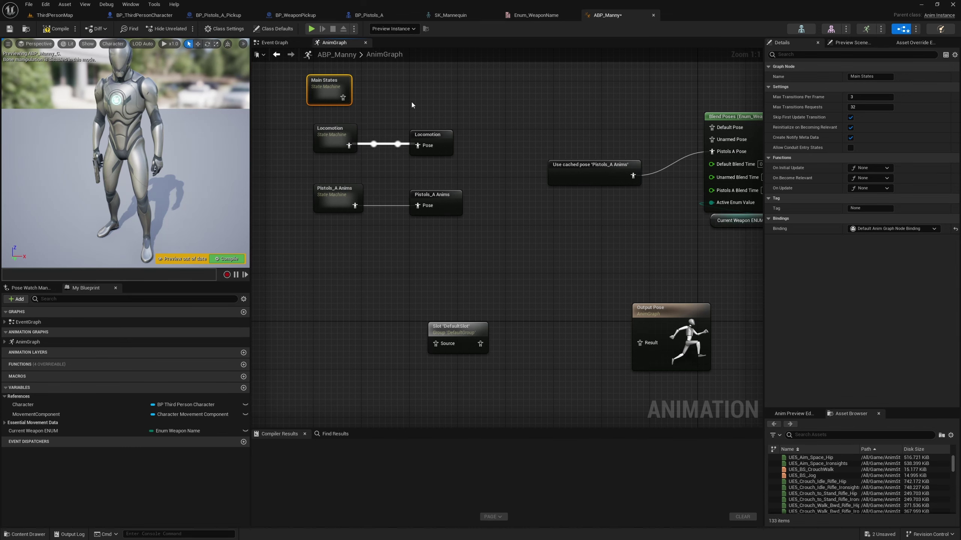
Step: Save the Main States output as a new cached pose named Main States, aligned beside the state machine
{"action": "right_click_drag", "start_coordinate": [352, 88], "coordinate": [395, 223]}
{"action": "left_click_drag", "start_coordinate": [393, 223], "coordinate": [468, 231]}
{"action": "type", "text": "cache"}
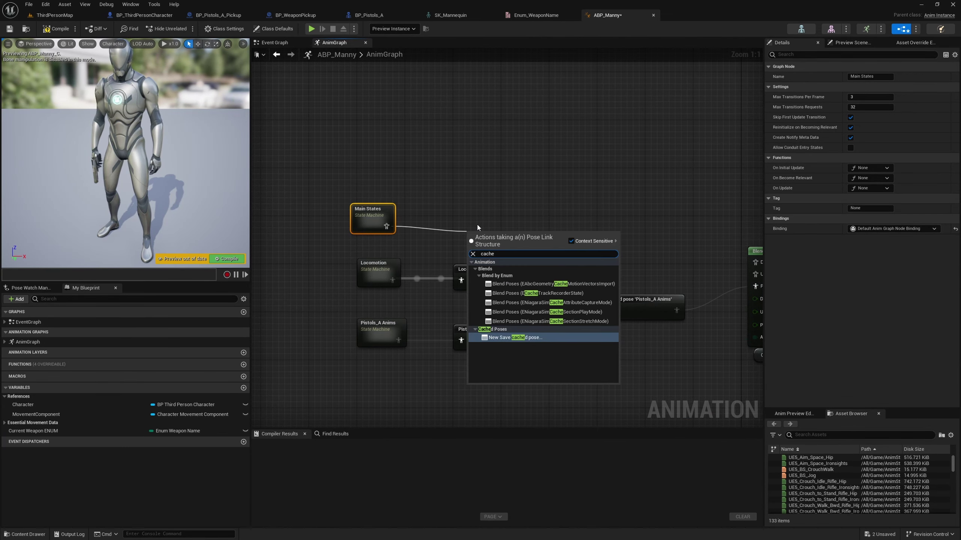
{"action": "key", "text": "Return"}
{"action": "type", "text": "Main States"}
{"action": "key", "text": "Return"}
{"action": "left_click_drag", "start_coordinate": [486, 233], "coordinate": [474, 215]}
{"action": "left_click", "coordinate": [544, 204]}
Step: Add a Use cached pose 'Main States' node and connect it to the blend node's Unarmed Pose
{"action": "right_click_drag", "start_coordinate": [639, 235], "coordinate": [501, 201]}
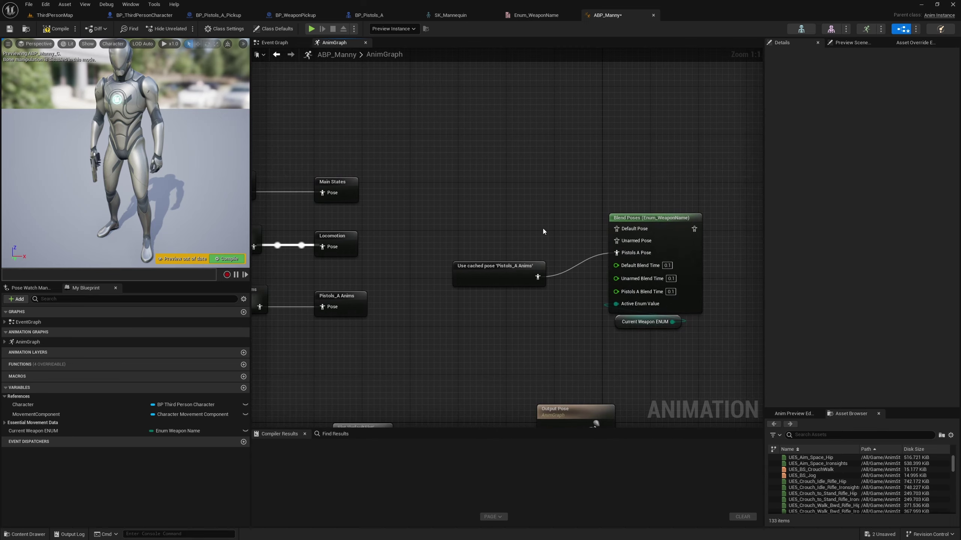
{"action": "left_click_drag", "start_coordinate": [617, 229], "coordinate": [648, 230]}
{"action": "type", "text": "main state"}
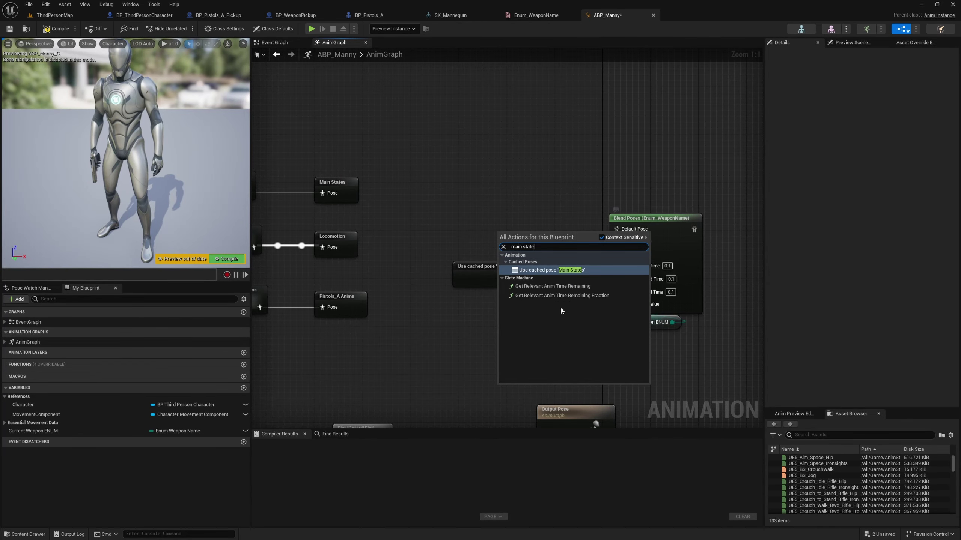
{"action": "left_click", "coordinate": [589, 270]}
{"action": "left_click_drag", "start_coordinate": [572, 247], "coordinate": [617, 241]}
{"action": "left_click_drag", "start_coordinate": [553, 239], "coordinate": [517, 221]}
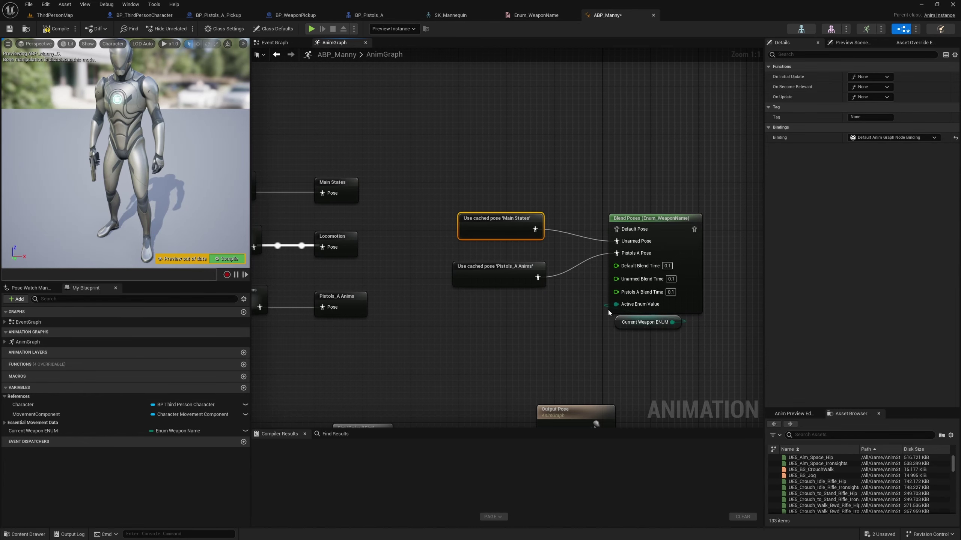
Step: Move the Blend Poses node with its cached poses and enum variable to the area before the DefaultSlot node
{"action": "left_click", "coordinate": [619, 357]}
{"action": "scroll", "coordinate": [641, 360], "scroll_direction": "down", "scroll_amount": 2}
{"action": "right_click_drag", "start_coordinate": [641, 359], "coordinate": [647, 268]}
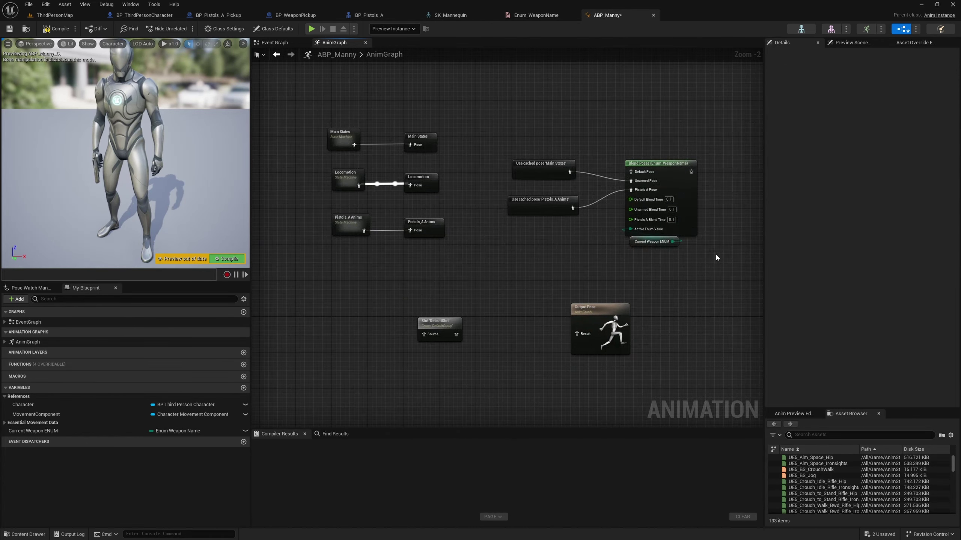
{"action": "left_click_drag", "start_coordinate": [715, 254], "coordinate": [559, 172]}
{"action": "left_click_drag", "start_coordinate": [662, 166], "coordinate": [316, 323]}
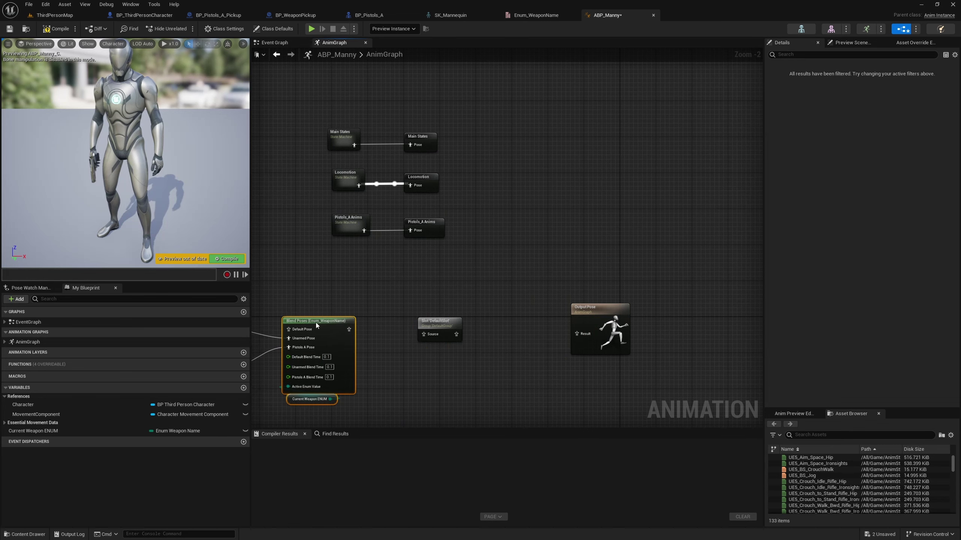
{"action": "left_click", "coordinate": [396, 370]}
{"action": "right_click_drag", "start_coordinate": [396, 371], "coordinate": [537, 273]}
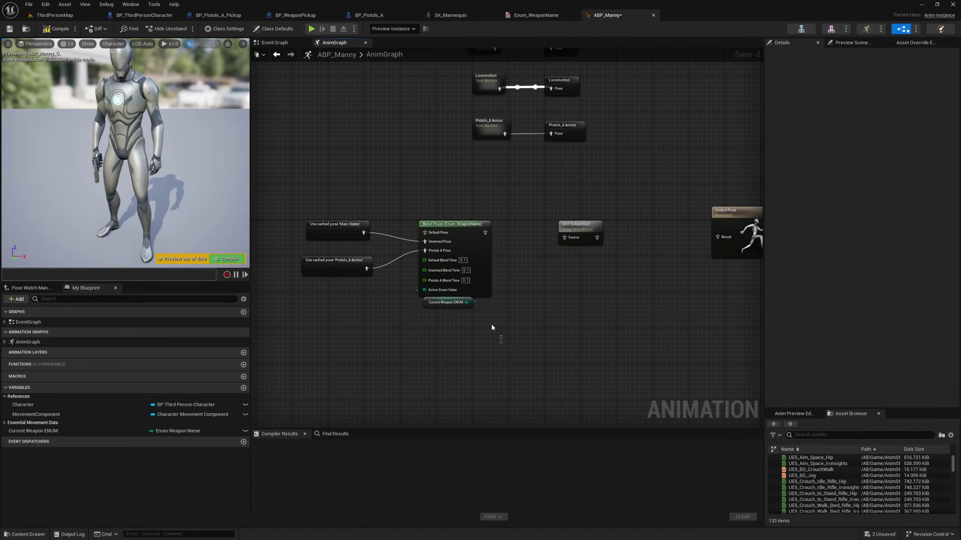
Step: Add a Layered blend per bone node before DefaultSlot and feed the Blend Poses output into its Blend Poses 0 input
{"action": "left_click_drag", "start_coordinate": [501, 344], "coordinate": [349, 214]}
{"action": "left_click_drag", "start_coordinate": [470, 230], "coordinate": [513, 277]}
{"action": "left_click", "coordinate": [476, 269]}
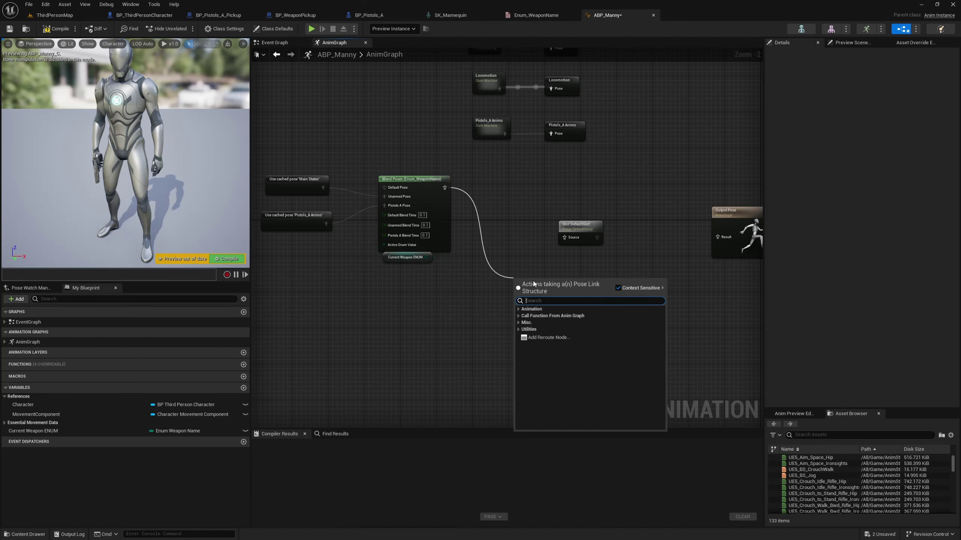
{"action": "type", "text": "layered blend"}
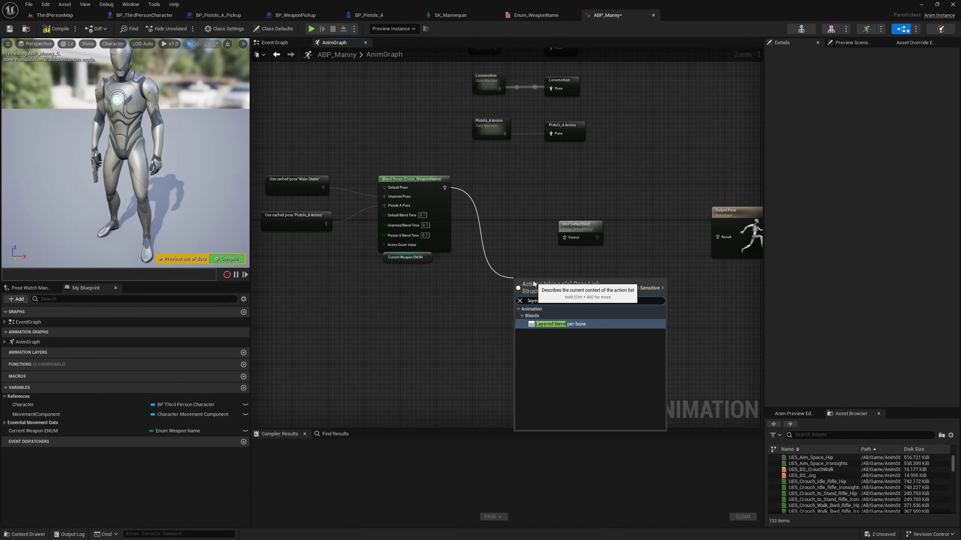
{"action": "key", "text": "Return"}
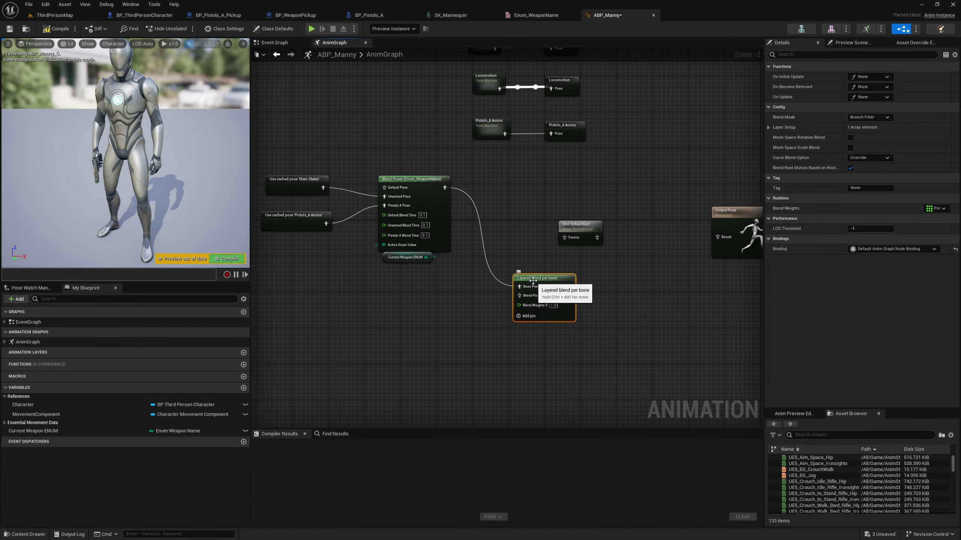
{"action": "left_click_drag", "start_coordinate": [548, 286], "coordinate": [521, 237]}
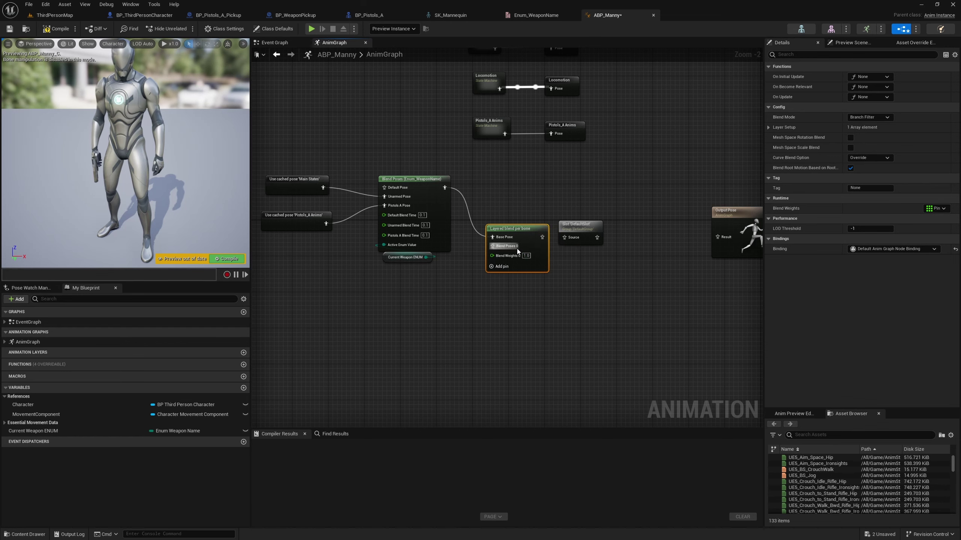
Step: Move the Blend Poses node group below the Layered blend per bone node to free space beside its Base Pose input
{"action": "right_click_drag", "start_coordinate": [478, 280], "coordinate": [512, 282]}
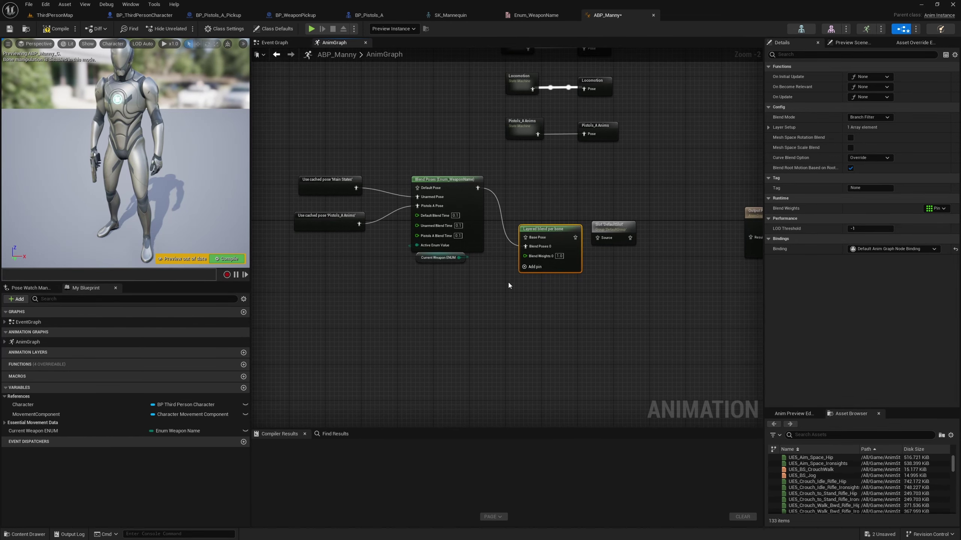
{"action": "left_click_drag", "start_coordinate": [508, 281], "coordinate": [321, 167]}
{"action": "left_click_drag", "start_coordinate": [420, 191], "coordinate": [425, 286]}
{"action": "left_click", "coordinate": [446, 227]}
{"action": "left_click_drag", "start_coordinate": [336, 262], "coordinate": [346, 272]}
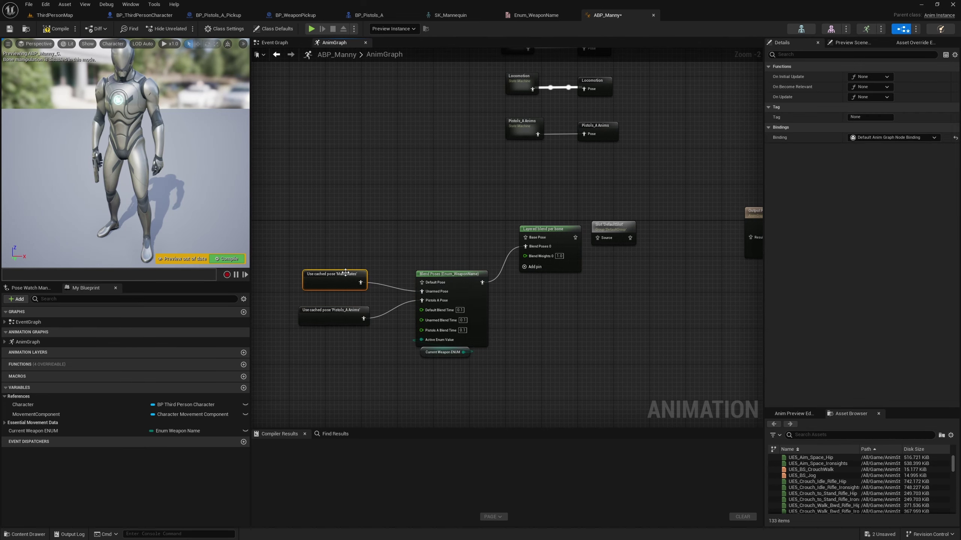
Step: Duplicate the Use cached pose 'Main States' node and connect the copy to the Layered blend per bone node's Base Pose
{"action": "key", "text": "ctrl+c"}
{"action": "key", "text": "ctrl+v"}
{"action": "left_click_drag", "start_coordinate": [468, 215], "coordinate": [525, 237]}
{"action": "left_click_drag", "start_coordinate": [437, 208], "coordinate": [423, 202]}
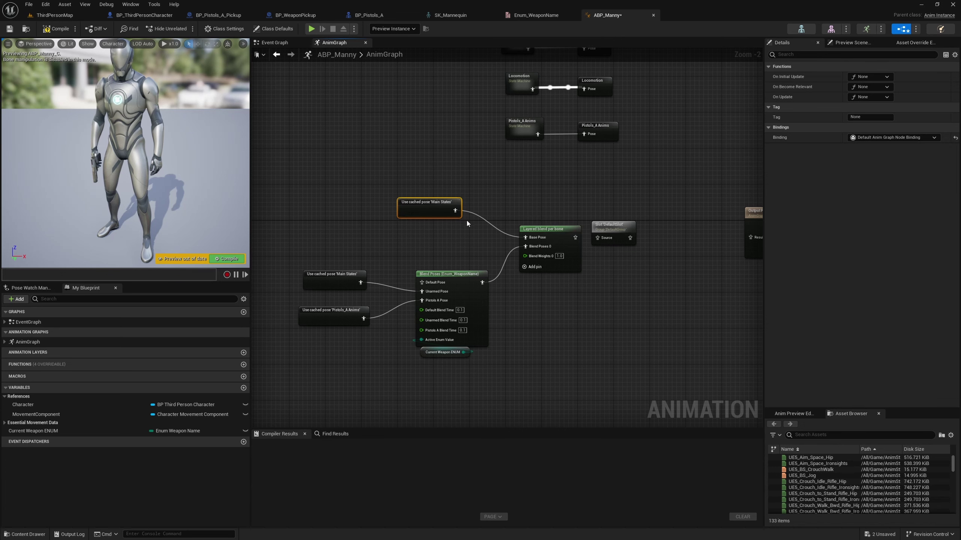
Step: Connect the Layered blend per bone output through the DefaultSlot node to the Output Pose Result
{"action": "right_click_drag", "start_coordinate": [612, 270], "coordinate": [502, 260]}
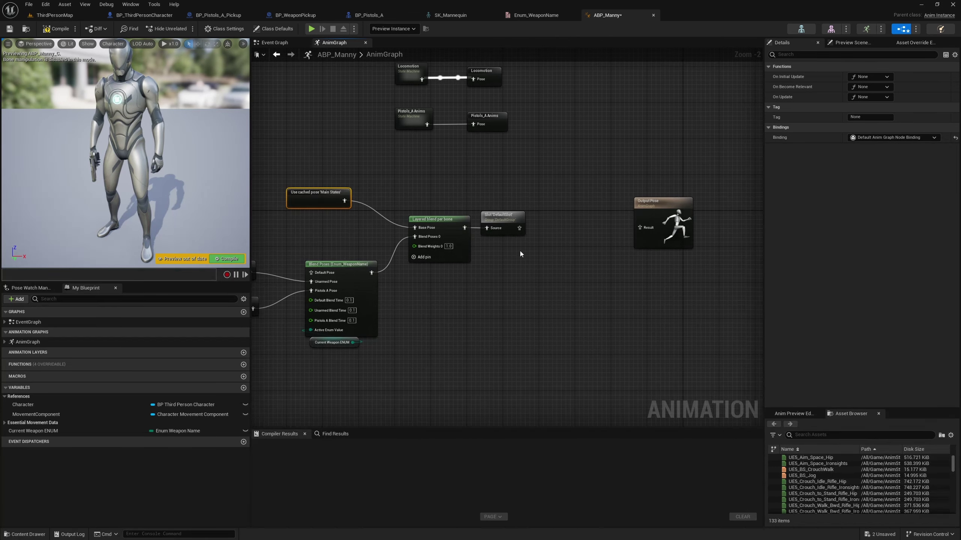
{"action": "left_click_drag", "start_coordinate": [522, 227], "coordinate": [639, 228]}
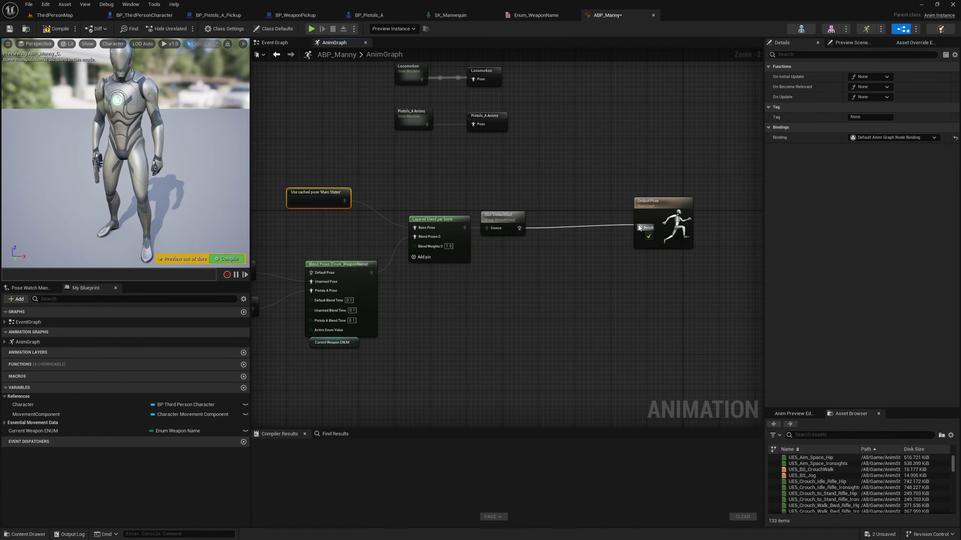
{"action": "left_click", "coordinate": [553, 260]}
Step: Set the Layered blend per bone node to Blend Mask mode with UpperBodyLowerBodySplitMask, and enable Mesh Space Rotation Blend
{"action": "right_click_drag", "start_coordinate": [553, 260], "coordinate": [704, 267]}
{"action": "scroll", "coordinate": [369, 280], "scroll_direction": "up", "scroll_amount": 2}
{"action": "left_click", "coordinate": [659, 187]}
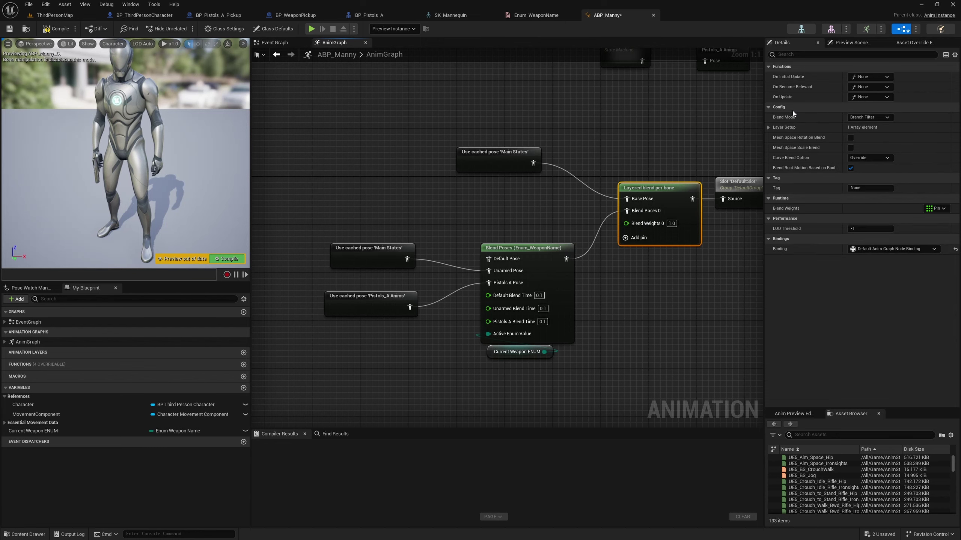
{"action": "left_click", "coordinate": [877, 118]}
{"action": "left_click", "coordinate": [867, 132]}
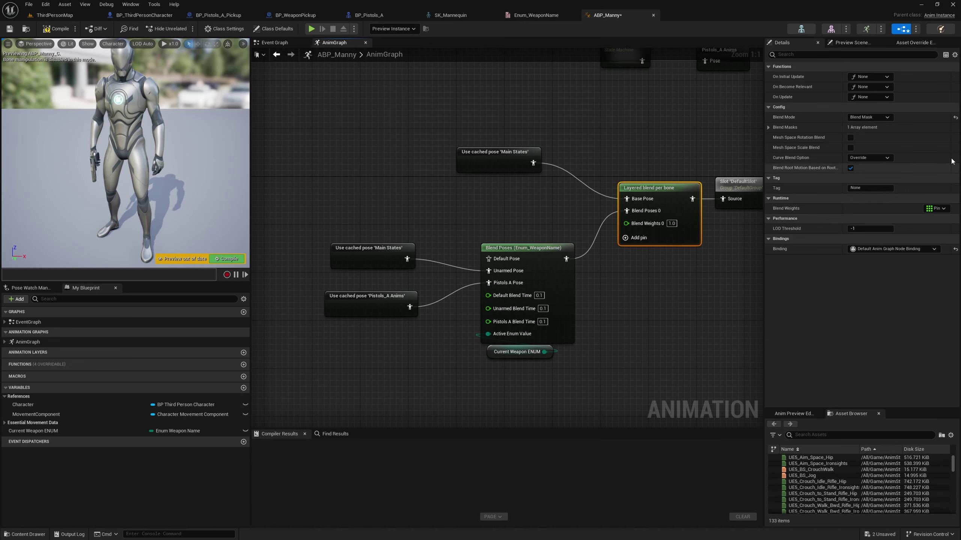
{"action": "left_click", "coordinate": [768, 129]}
{"action": "left_click", "coordinate": [876, 137]}
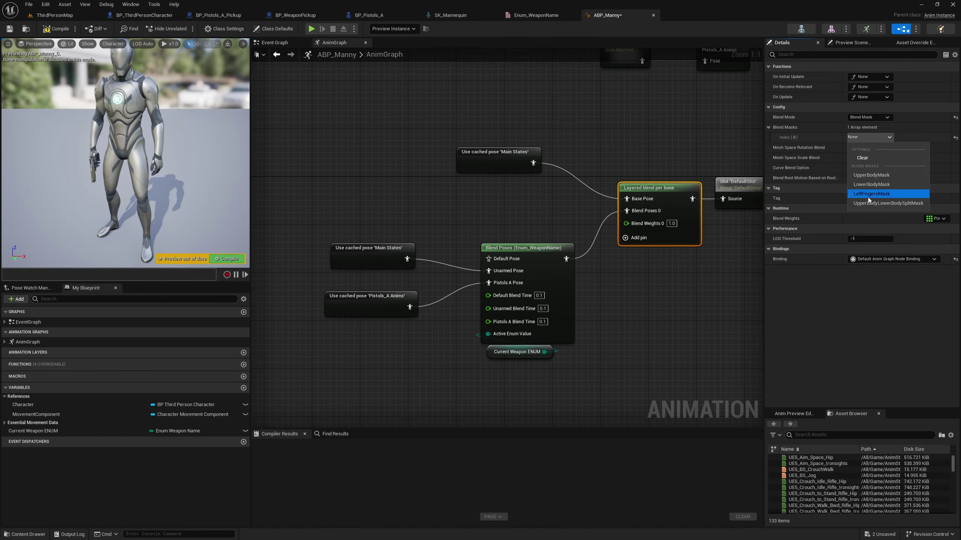
{"action": "left_click", "coordinate": [908, 204]}
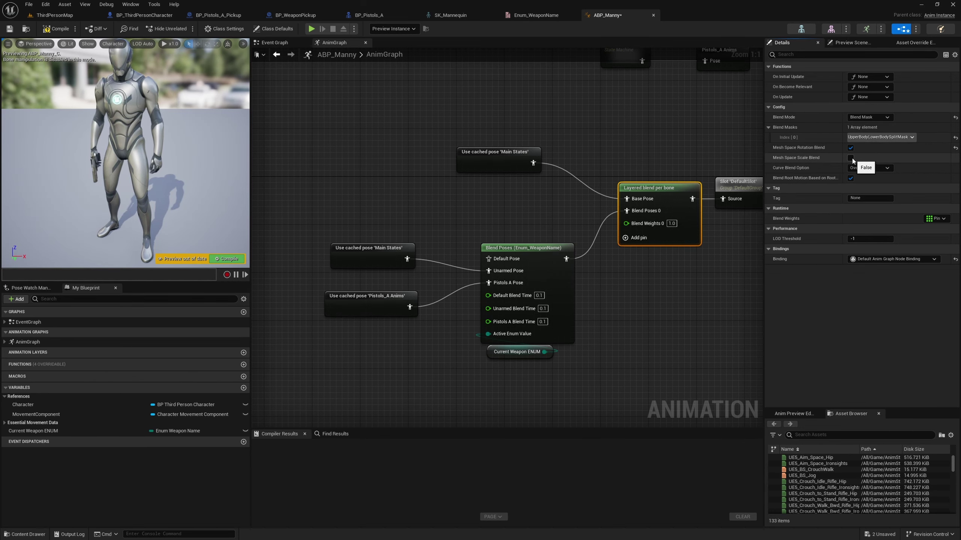
Step: Compile the ABP_Manny animation blueprint with the finished layered blend chain
{"action": "left_click", "coordinate": [714, 331]}
{"action": "right_click_drag", "start_coordinate": [713, 331], "coordinate": [552, 333]}
{"action": "scroll", "coordinate": [552, 333], "scroll_direction": "down", "scroll_amount": 2}
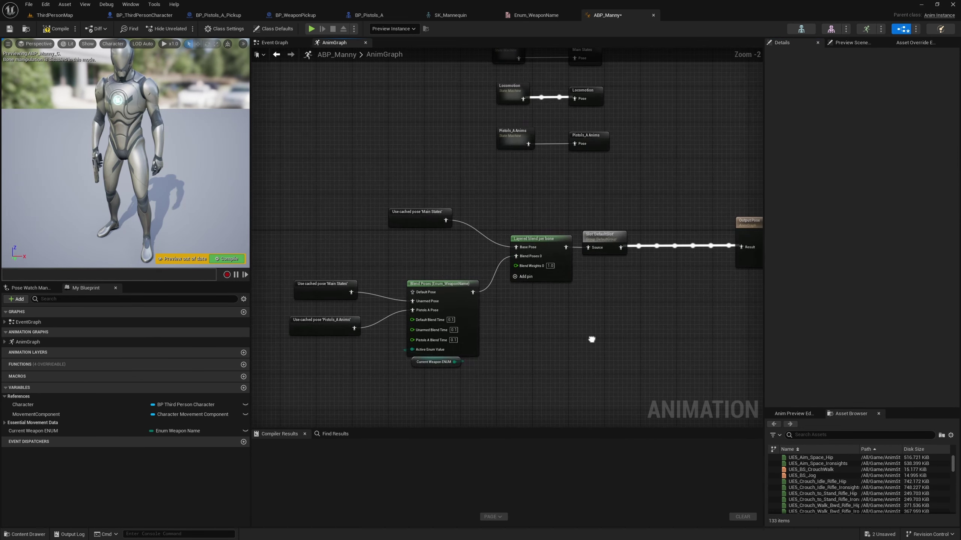
{"action": "left_click", "coordinate": [56, 29]}
{"action": "scroll", "coordinate": [633, 245], "scroll_direction": "up", "scroll_amount": 3}
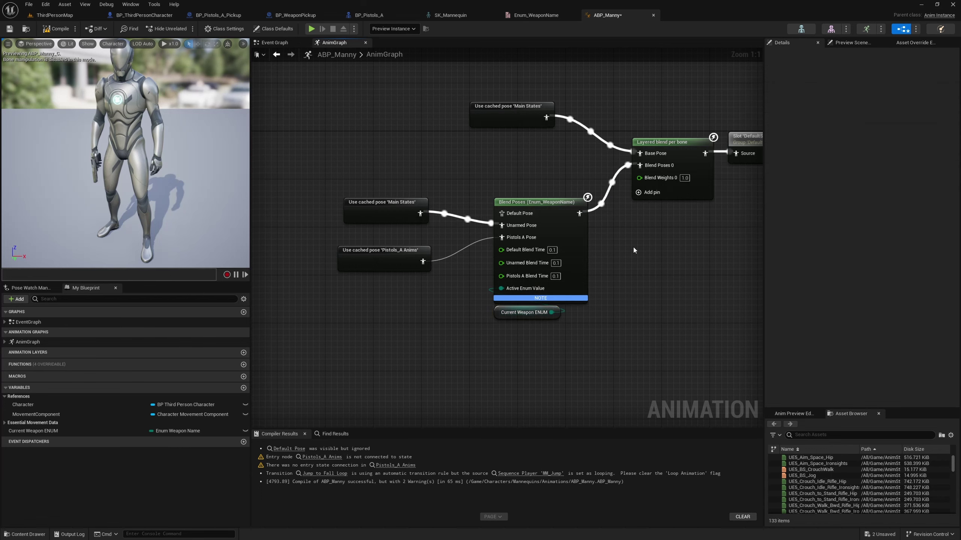
Step: Open the Pistols_A Anims state machine and add a state named Base connected from Entry
{"action": "right_click_drag", "start_coordinate": [687, 274], "coordinate": [608, 336]}
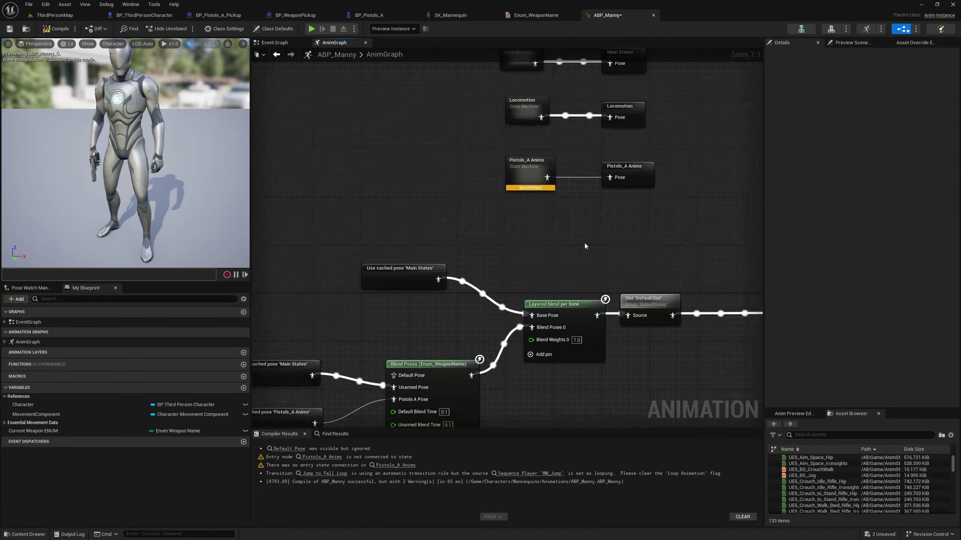
{"action": "double_click", "coordinate": [527, 166]}
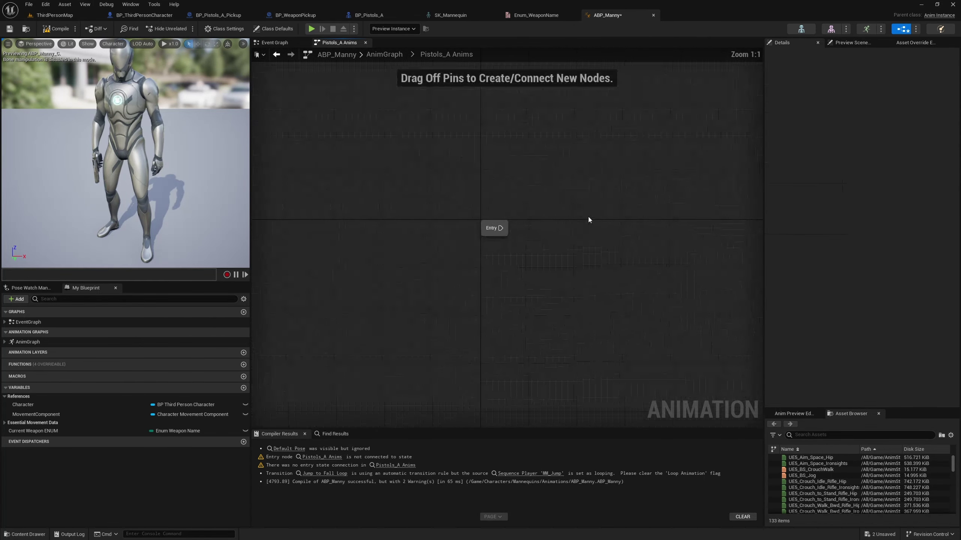
{"action": "left_click_drag", "start_coordinate": [514, 237], "coordinate": [555, 236]}
{"action": "left_click", "coordinate": [572, 259]}
{"action": "type", "text": "Base"}
{"action": "key", "text": "Return"}
Step: Inside the Base state, add the UE5_Idle_Pistol animation and connect it to the Output Animation Pose
{"action": "double_click", "coordinate": [571, 246]}
{"action": "right_click_drag", "start_coordinate": [528, 271], "coordinate": [744, 237]}
{"action": "scroll", "coordinate": [835, 501], "scroll_direction": "down", "scroll_amount": 10}
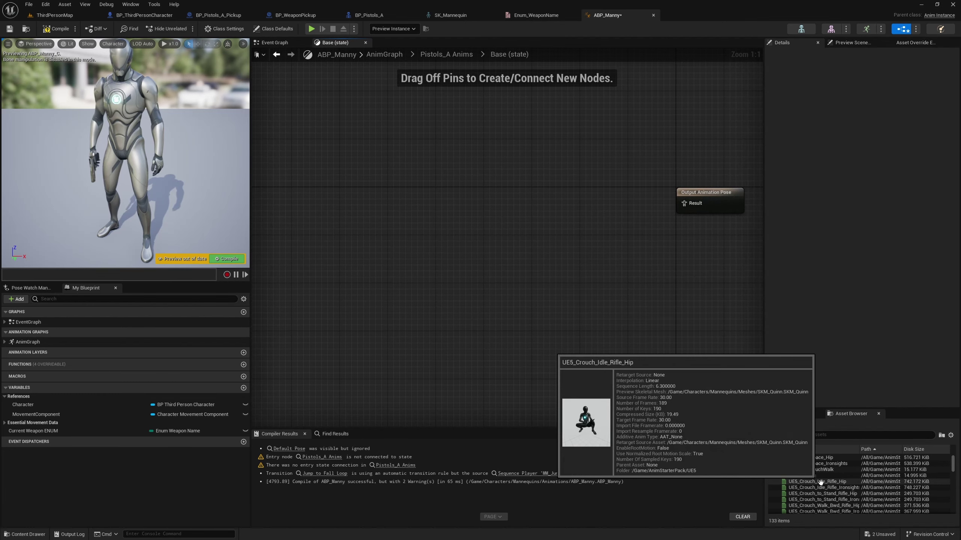
{"action": "scroll", "coordinate": [835, 490], "scroll_direction": "down", "scroll_amount": 5}
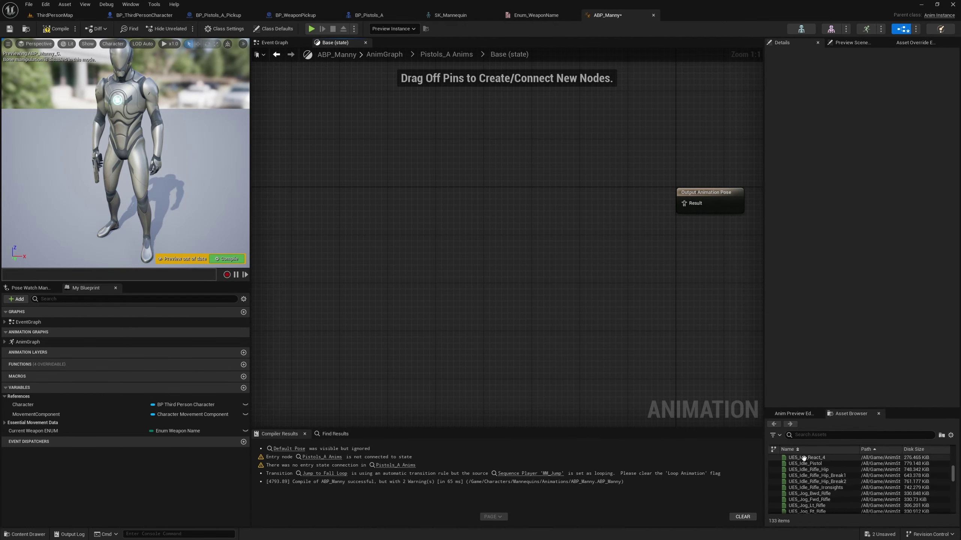
{"action": "mouse_move", "coordinate": [817, 463]}
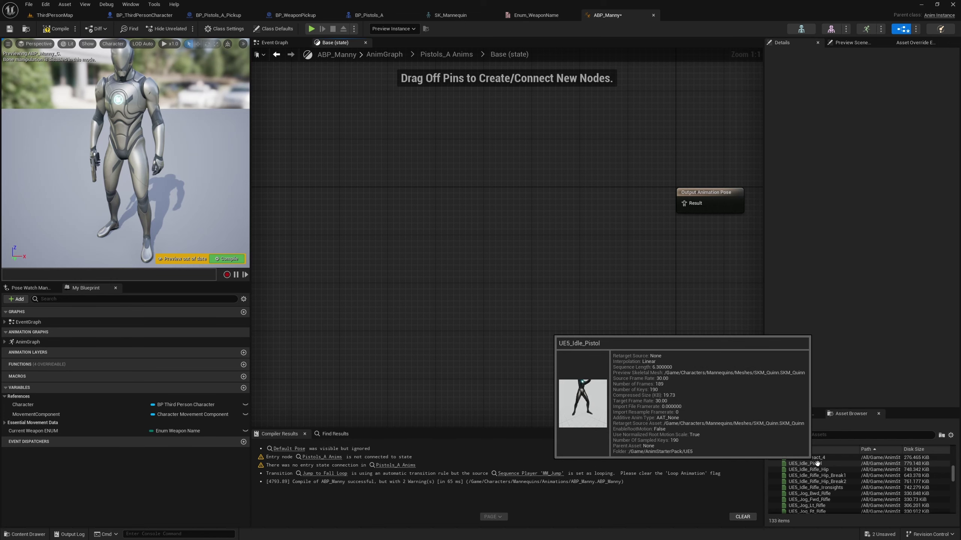
{"action": "left_click_drag", "start_coordinate": [817, 463], "coordinate": [559, 188]}
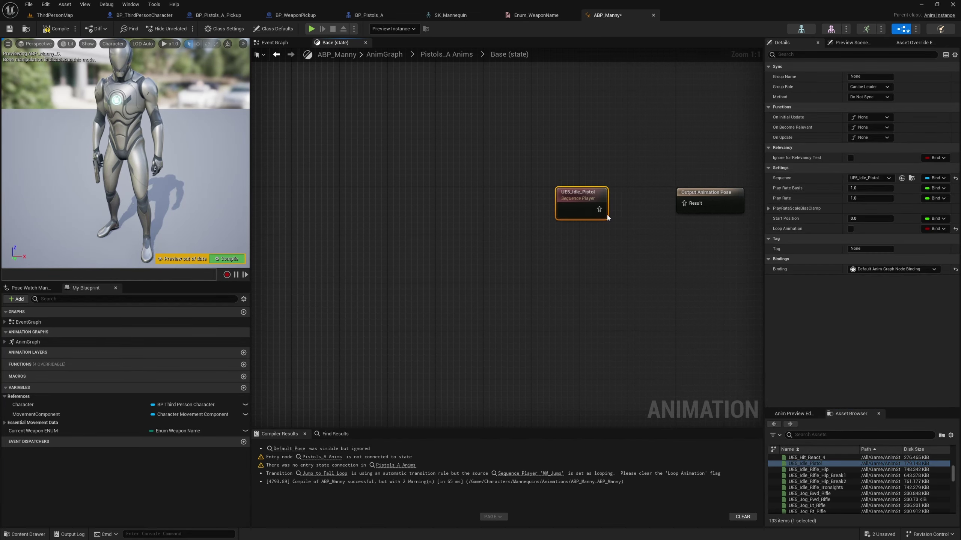
{"action": "left_click_drag", "start_coordinate": [604, 212], "coordinate": [684, 203]}
{"action": "key", "text": "Home"}
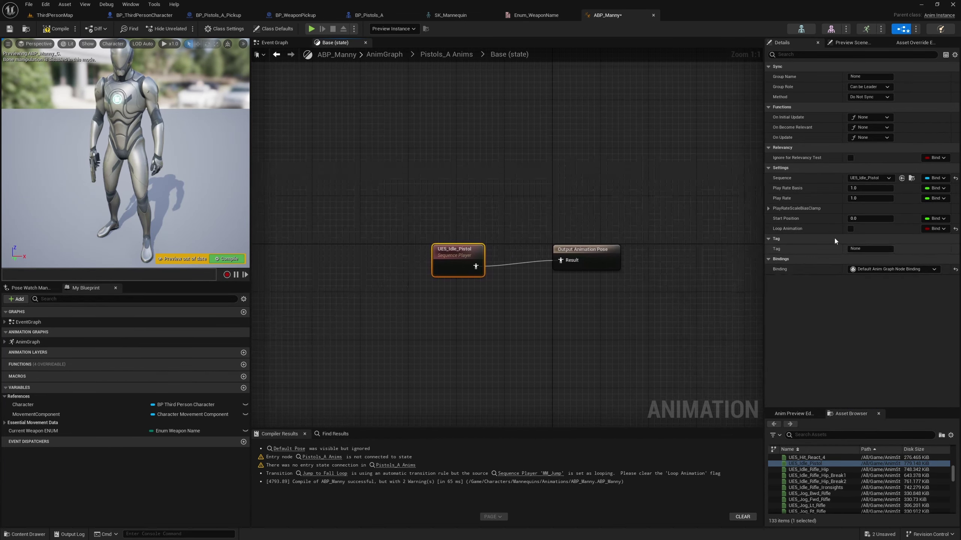
Step: Enable Loop Animation on the UE5_Idle_Pistol player, align it with the output pose node, and compile the blueprint
{"action": "left_click", "coordinate": [850, 229]}
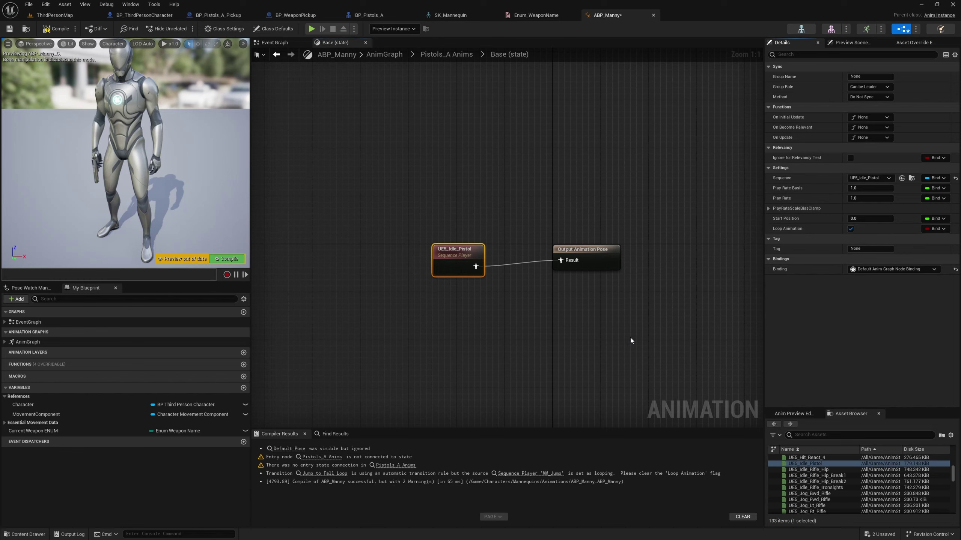
{"action": "left_click_drag", "start_coordinate": [475, 255], "coordinate": [480, 249]}
{"action": "left_click", "coordinate": [446, 208]}
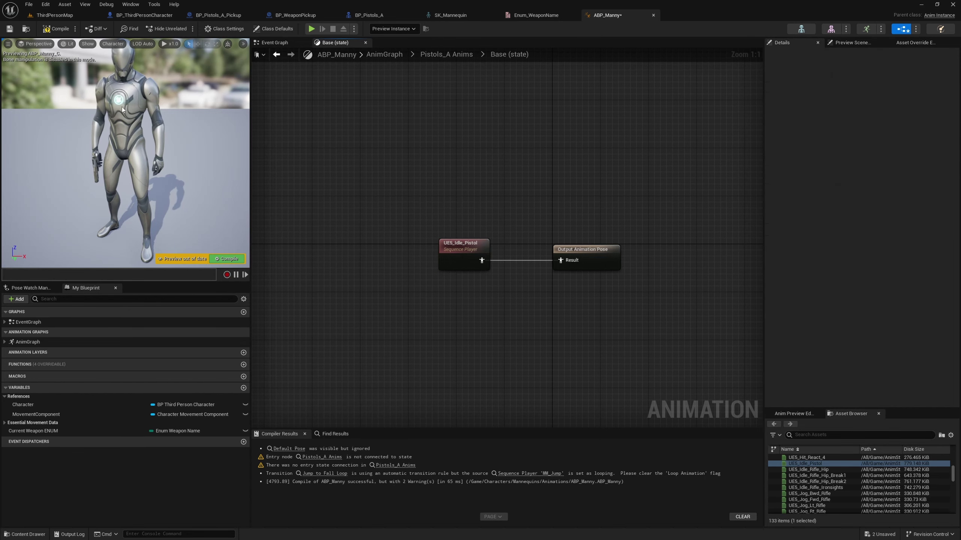
{"action": "left_click", "coordinate": [57, 30]}
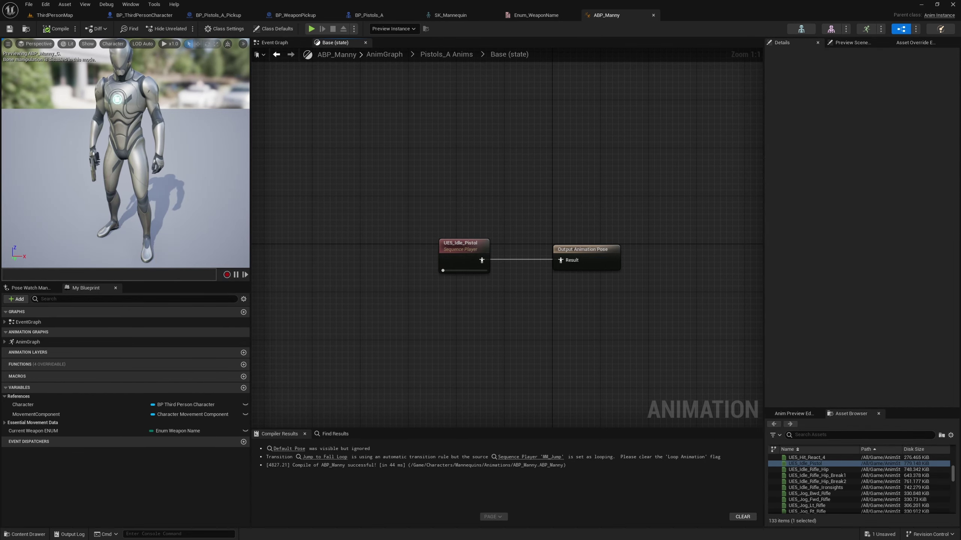
Step: Open the UE5_Idle_Pistol animation asset from its node, preview the pose, and close its editor
{"action": "left_click", "coordinate": [456, 249]}
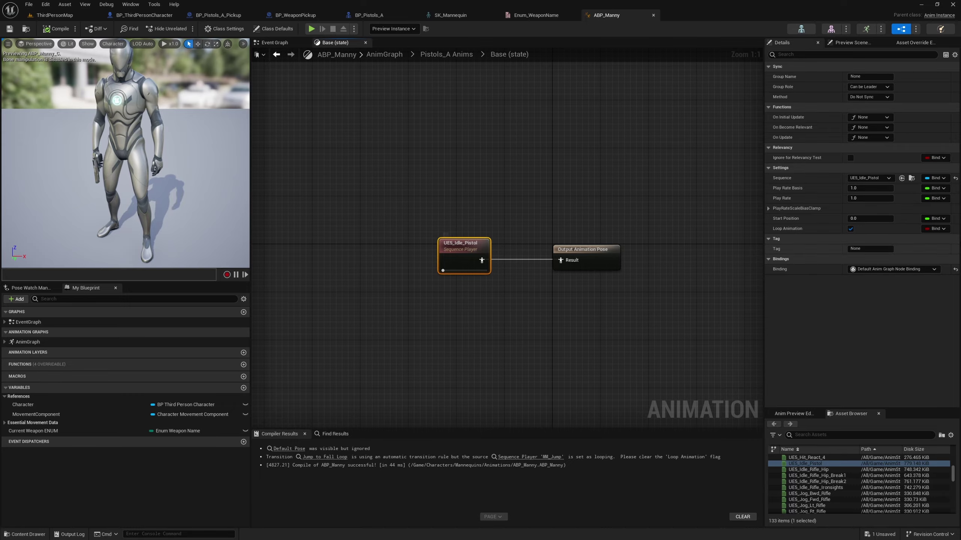
{"action": "left_click", "coordinate": [912, 178]}
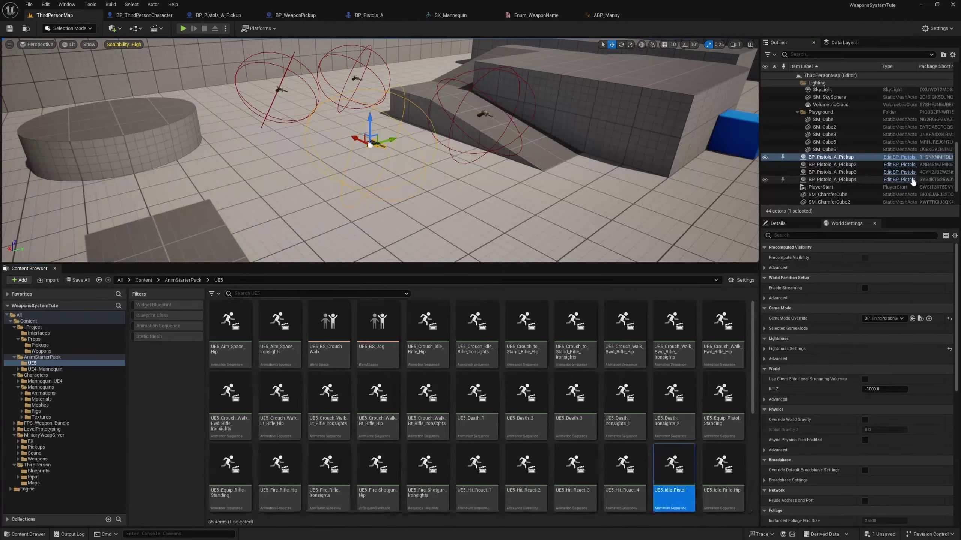
{"action": "key", "text": "Return"}
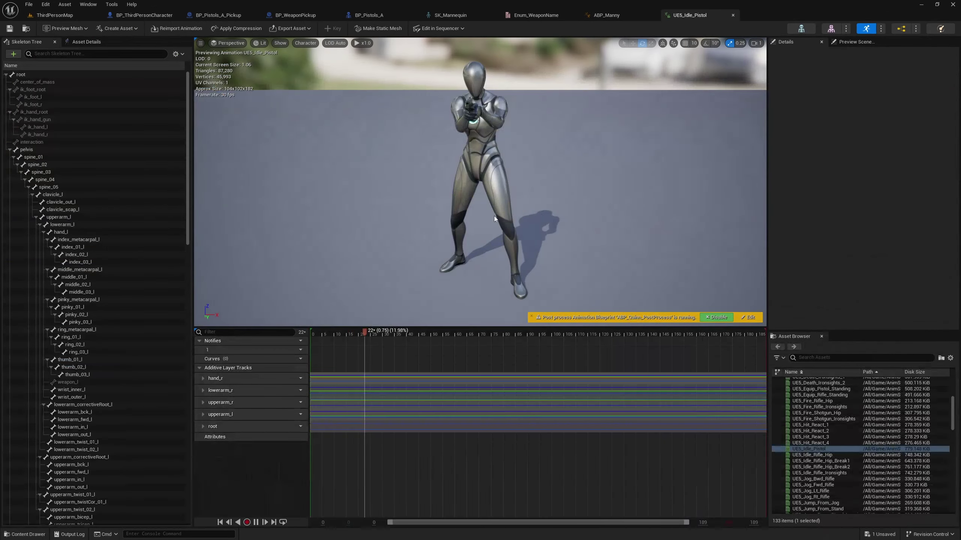
{"action": "left_click", "coordinate": [732, 15]}
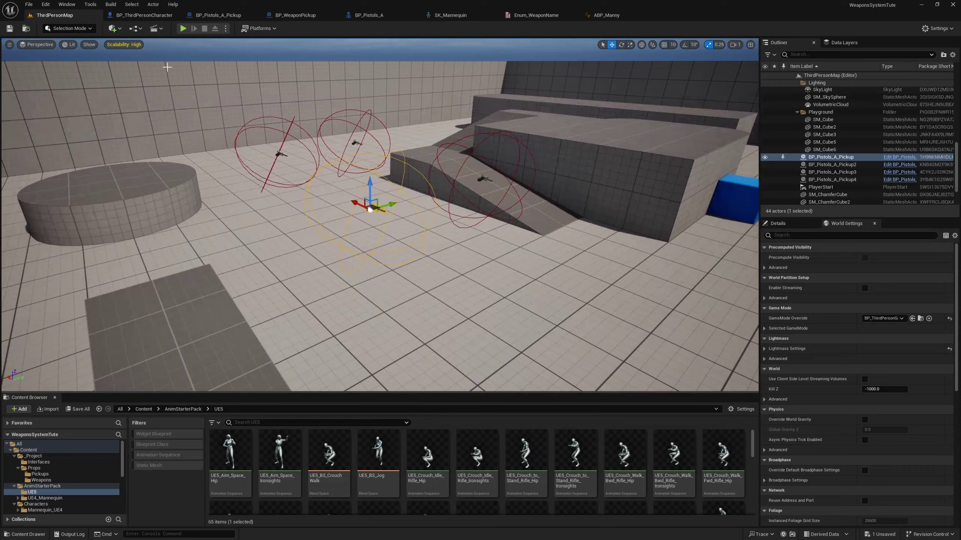
Step: Play ThirdPersonMap and test the unarmed character's running and jumping animations
{"action": "left_click", "coordinate": [183, 29]}
{"action": "key", "text": "d"}
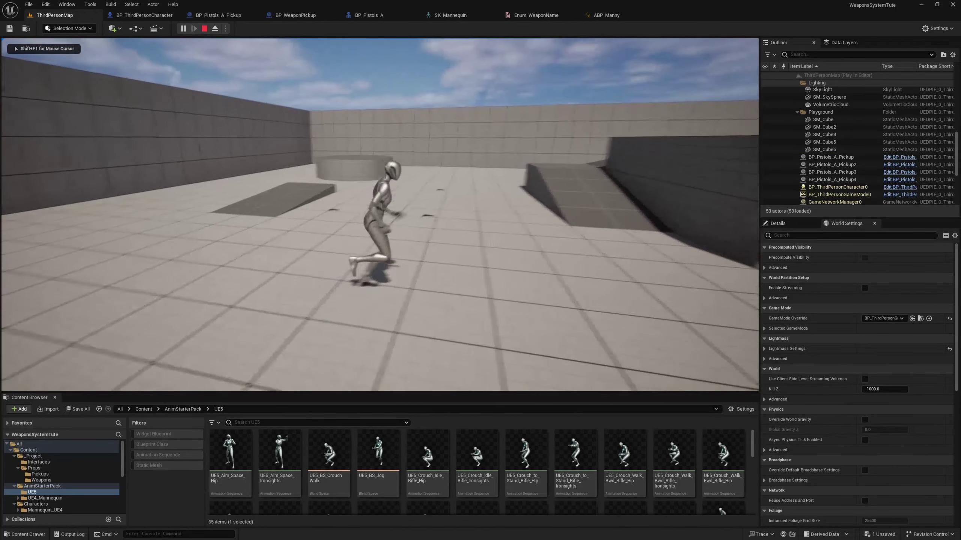
{"action": "key", "text": "a"}
{"action": "key", "text": "space"}
{"action": "key", "text": "d"}
{"action": "key", "text": "space"}
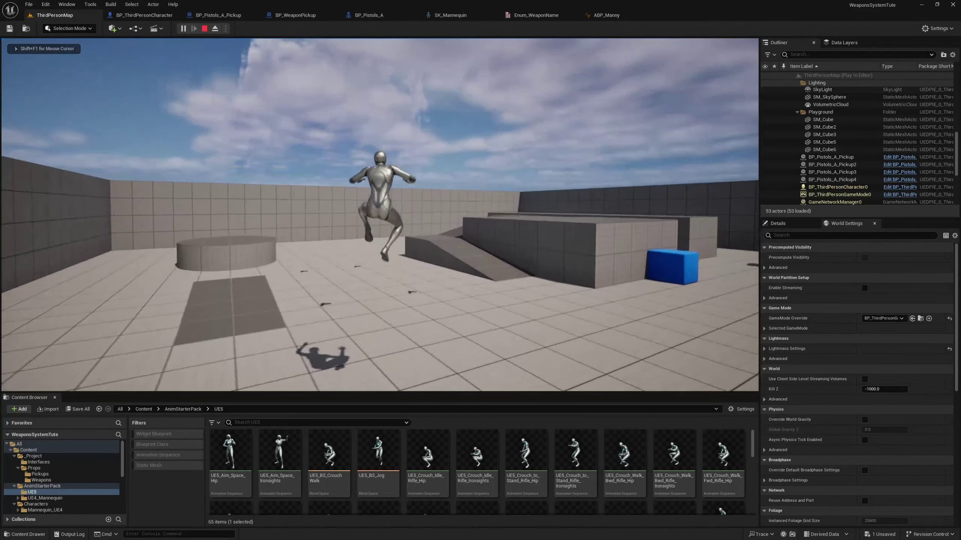
Step: Pick up pistols in the level, check the armed pose while standing and running, and stop the play session
{"action": "key", "text": "w"}
{"action": "key", "text": "e"}
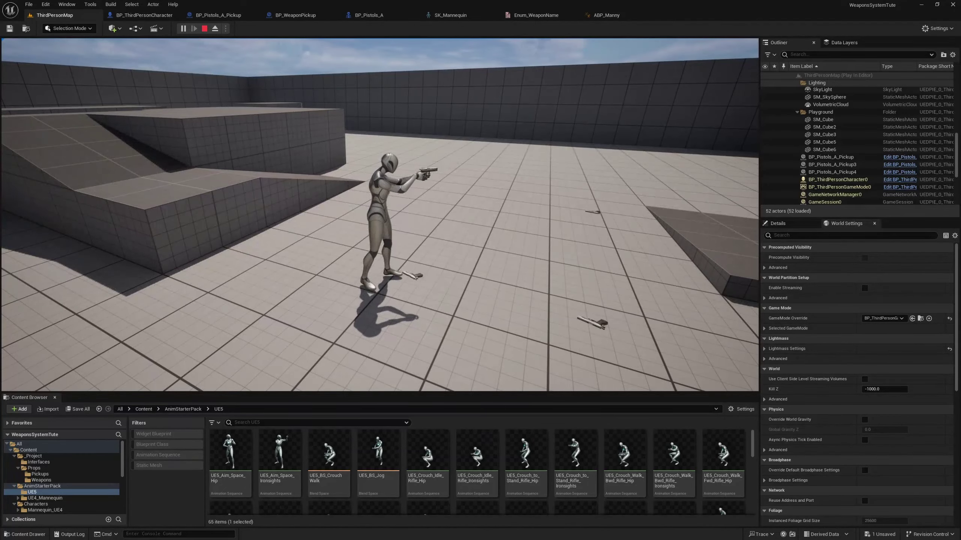
{"action": "key", "text": "e"}
{"action": "key", "text": "w"}
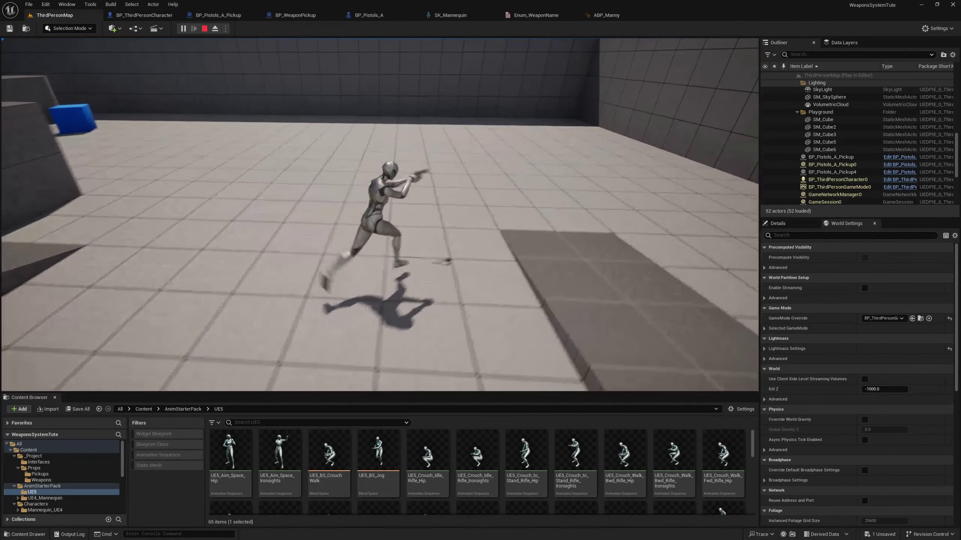
{"action": "key", "text": "e"}
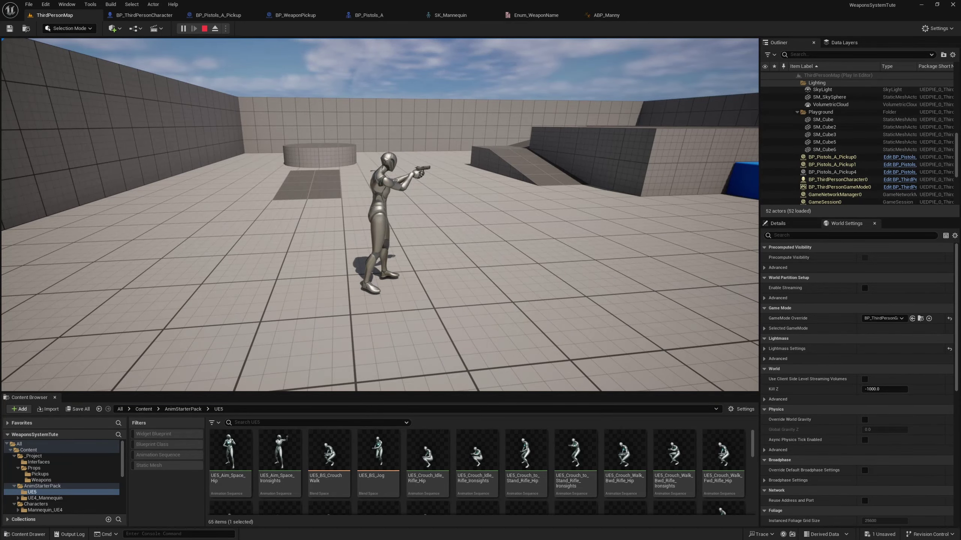
{"action": "key", "text": "Escape"}
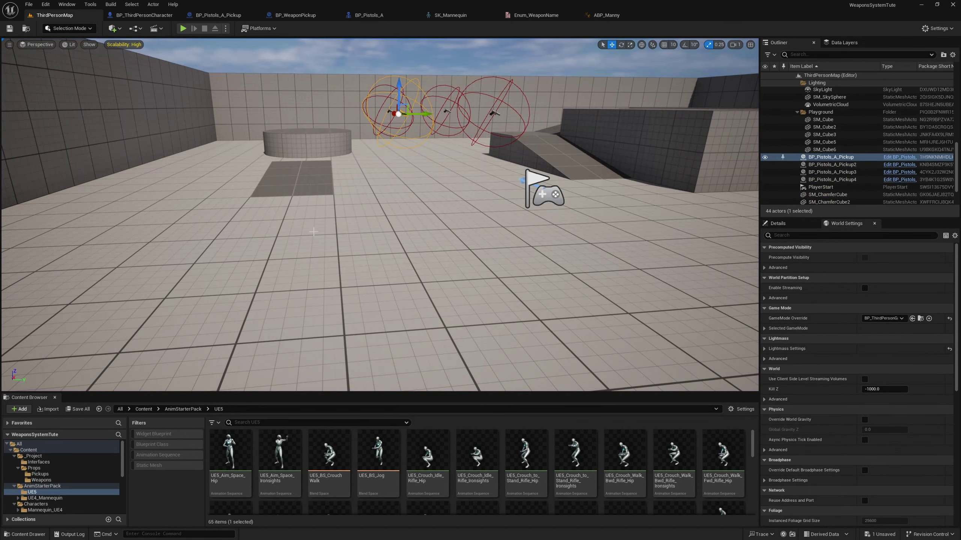
{"action": "right_click_drag", "start_coordinate": [411, 156], "coordinate": [437, 171]}
{"action": "key", "text": "w"}
{"action": "scroll", "coordinate": [410, 163], "scroll_direction": "down", "scroll_amount": 3}
{"action": "key", "text": "a"}
{"action": "key", "text": "q"}
{"action": "key", "text": "s"}
{"action": "right_click_drag", "start_coordinate": [474, 221], "coordinate": [474, 221]}
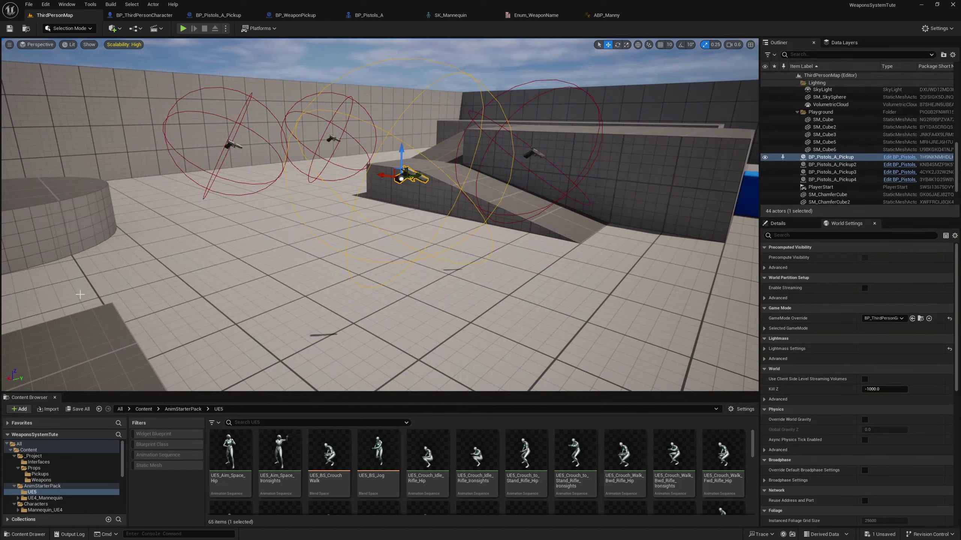
Step: Open BP_WeaponMaster from the Props/Weapons folder and add a variable named Firing Animation
{"action": "left_click", "coordinate": [53, 481]}
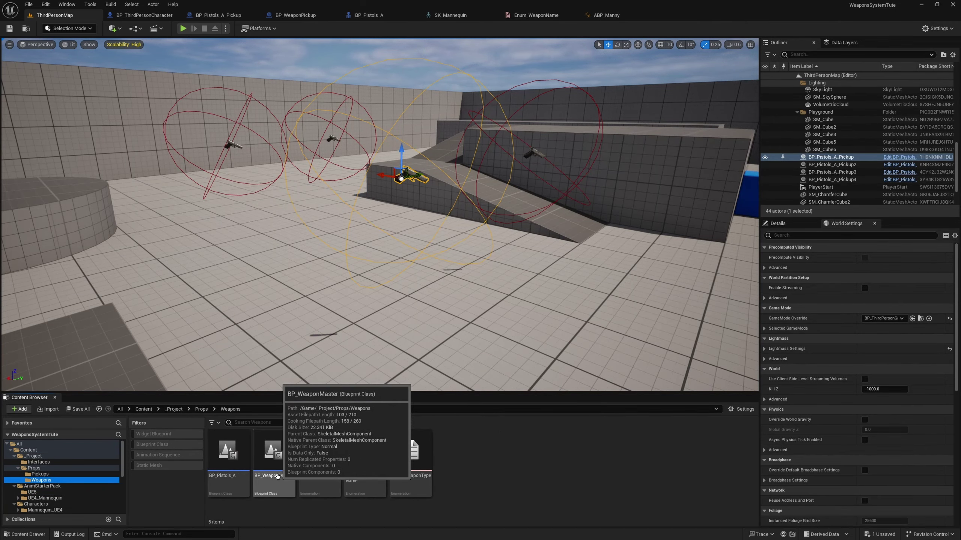
{"action": "double_click", "coordinate": [273, 452]}
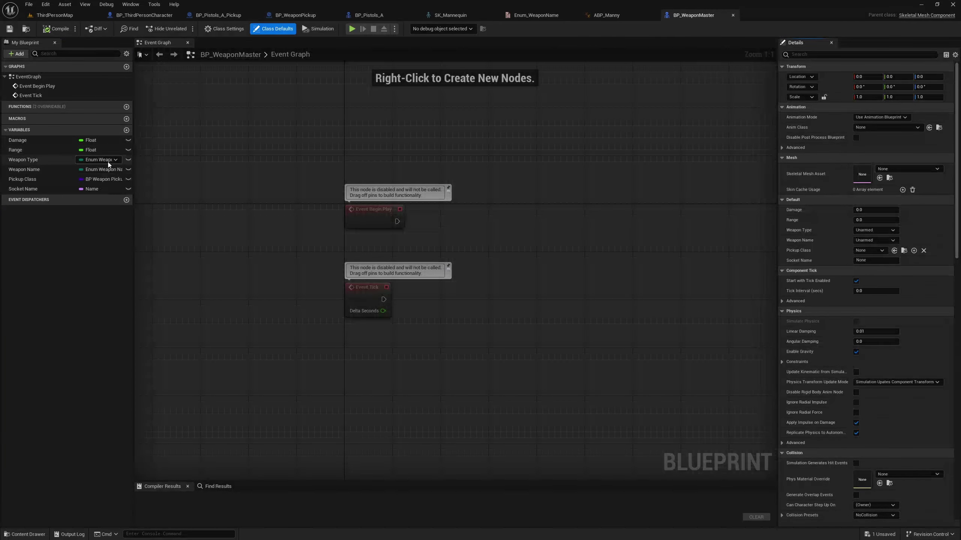
{"action": "left_click", "coordinate": [127, 130]}
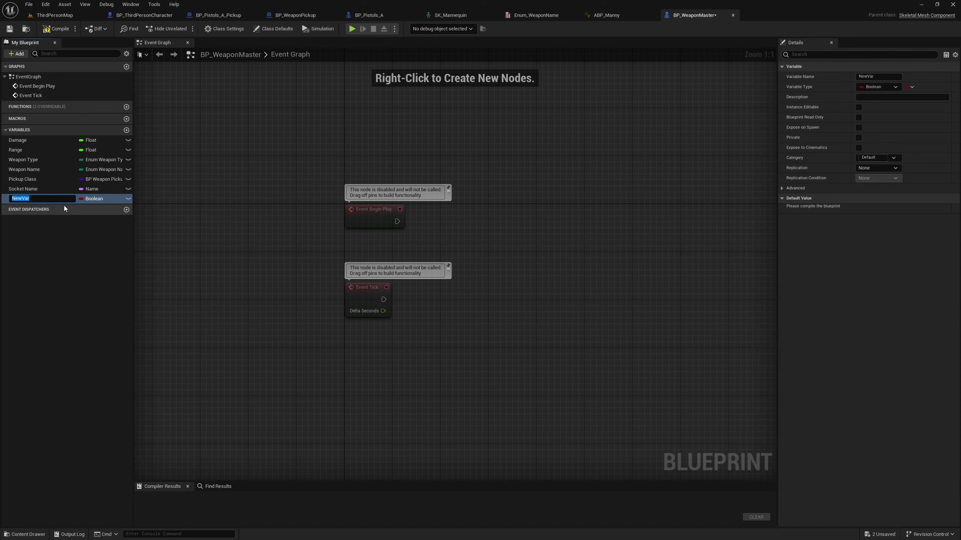
{"action": "type", "text": "Firing Animation"}
{"action": "key", "text": "Return"}
Step: Make the Firing Animation variable an Anim Sequence object reference, and compile and save BP_WeaponMaster
{"action": "left_click", "coordinate": [99, 199]}
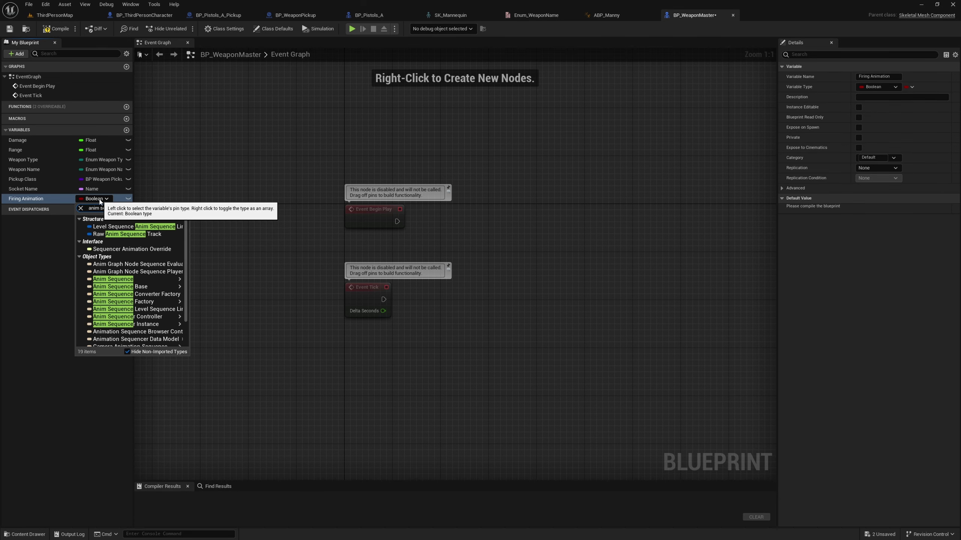
{"action": "mouse_move", "coordinate": [166, 279]}
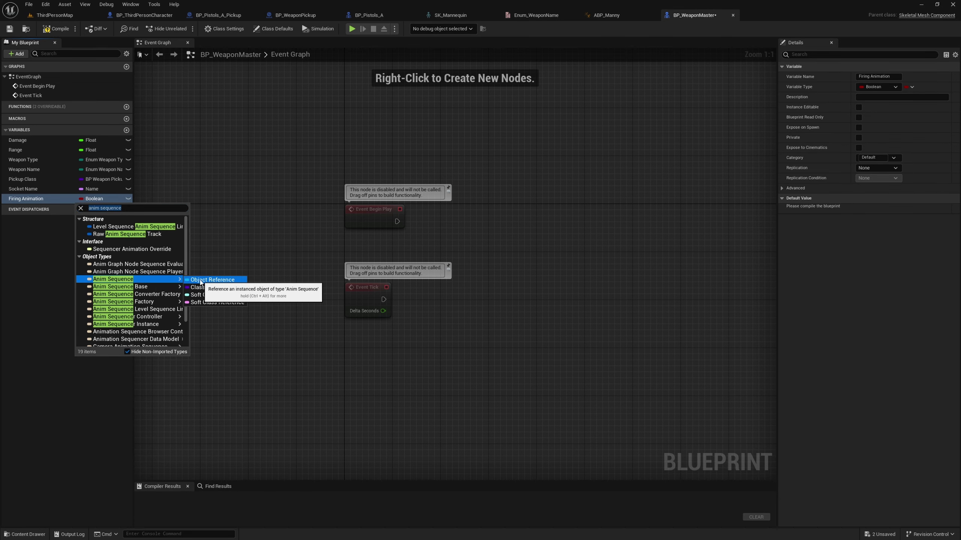
{"action": "left_click", "coordinate": [200, 280]}
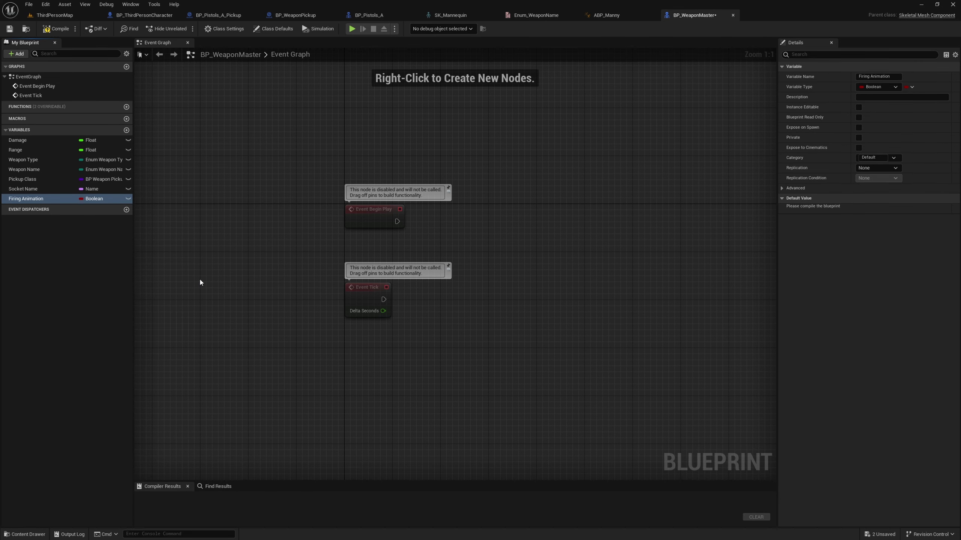
{"action": "left_click", "coordinate": [54, 28]}
{"action": "left_click", "coordinate": [9, 29]}
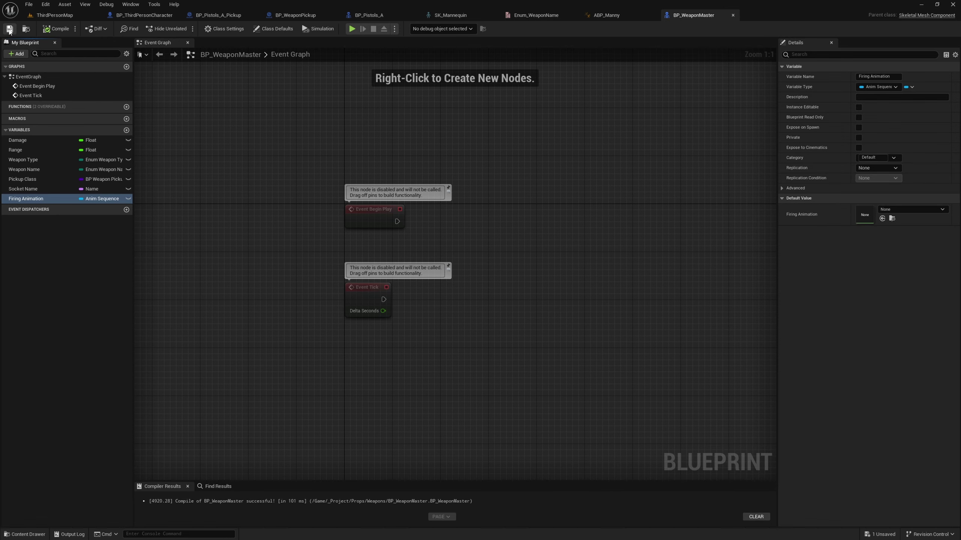
Step: In BP_Pistols_A's class defaults, assign Fire_Pistol_W as the Firing Animation
{"action": "left_click", "coordinate": [359, 17]}
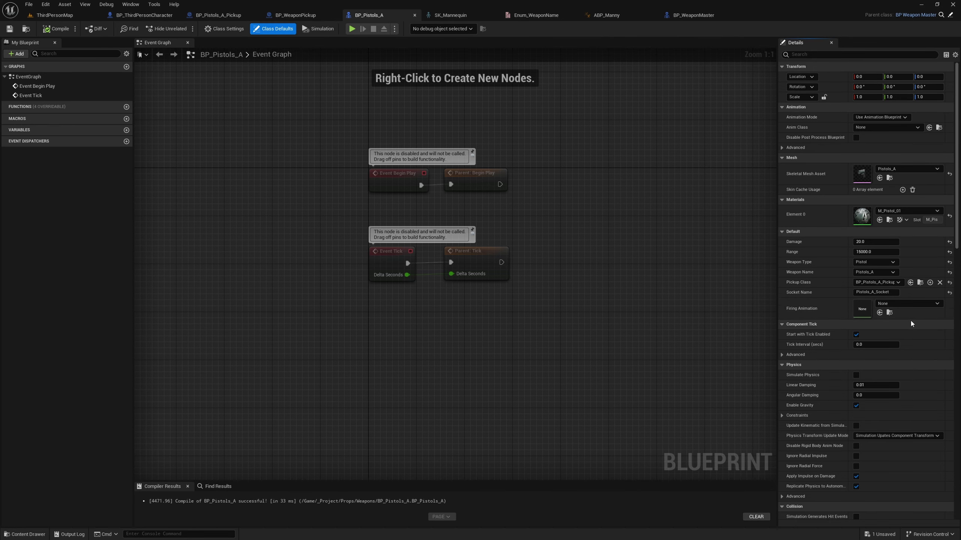
{"action": "left_click", "coordinate": [927, 304]}
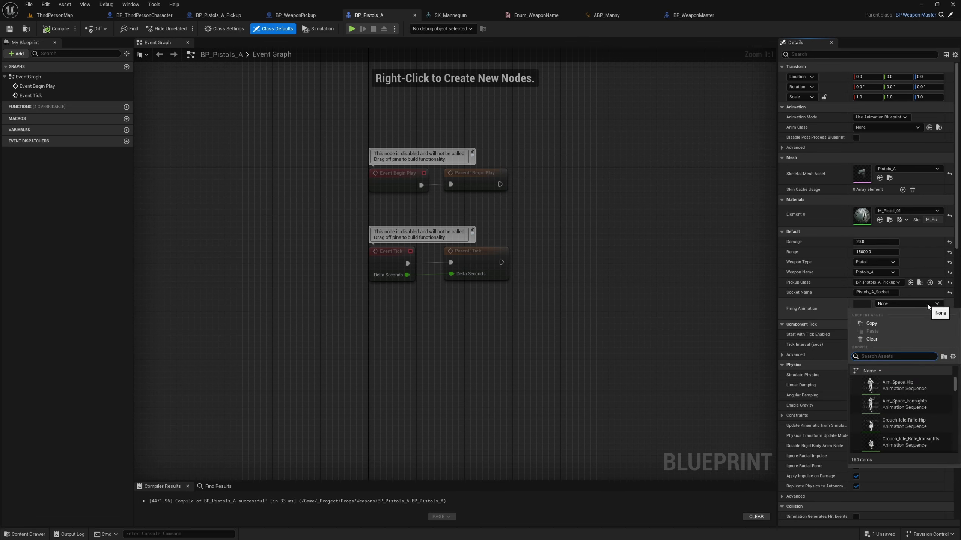
{"action": "type", "text": "fire"}
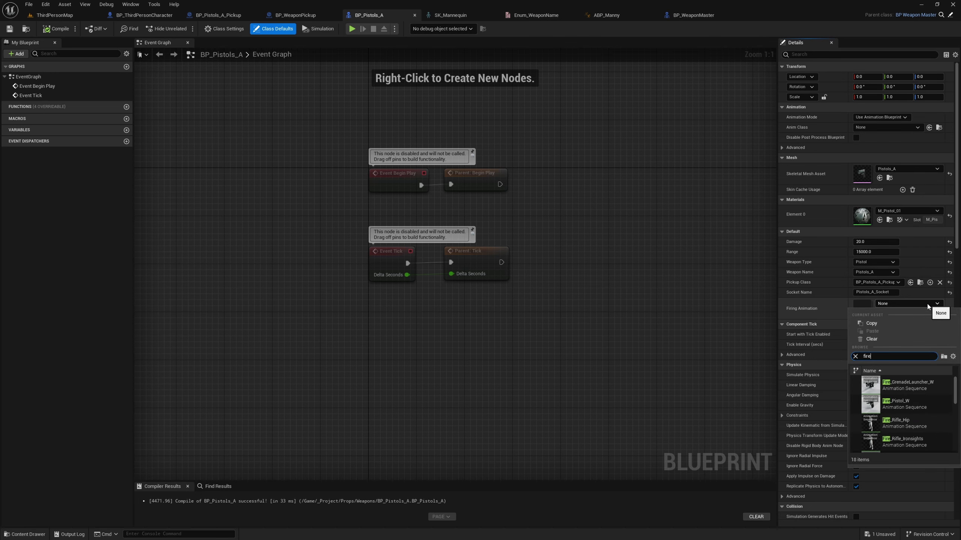
{"action": "left_click", "coordinate": [915, 407]}
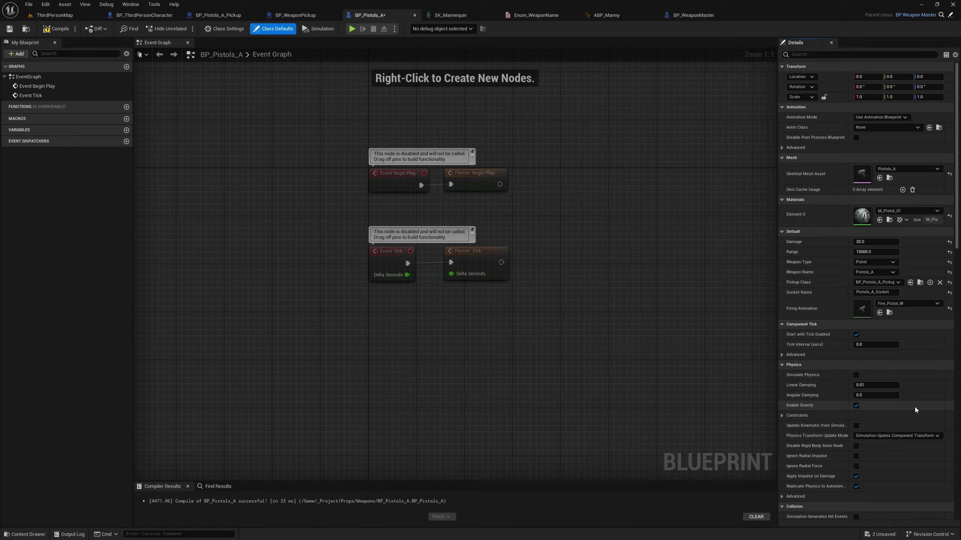
Step: Locate and open the Fire_Pistol_W animation, lower the audio volume, pause playback, and scrub the timeline back to frame 0
{"action": "left_click", "coordinate": [889, 315]}
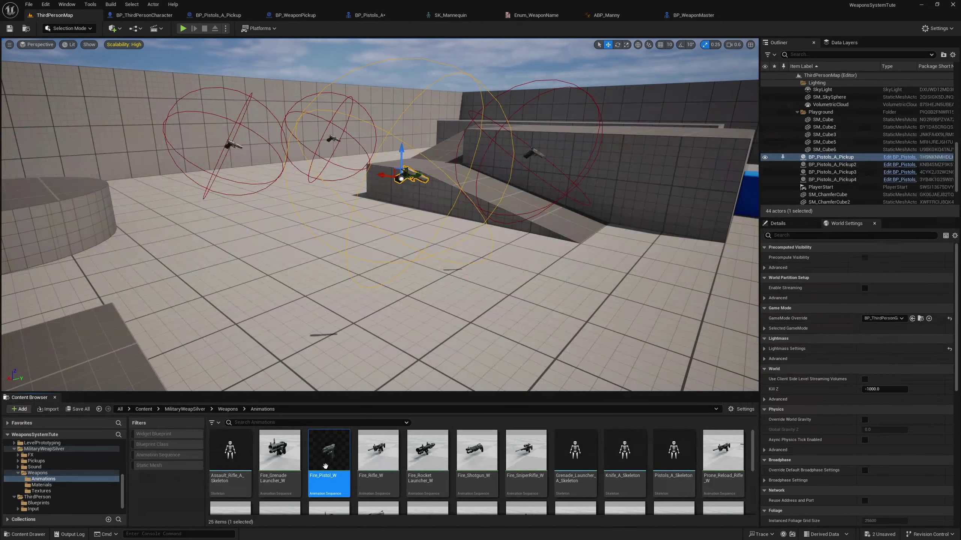
{"action": "double_click", "coordinate": [326, 464]}
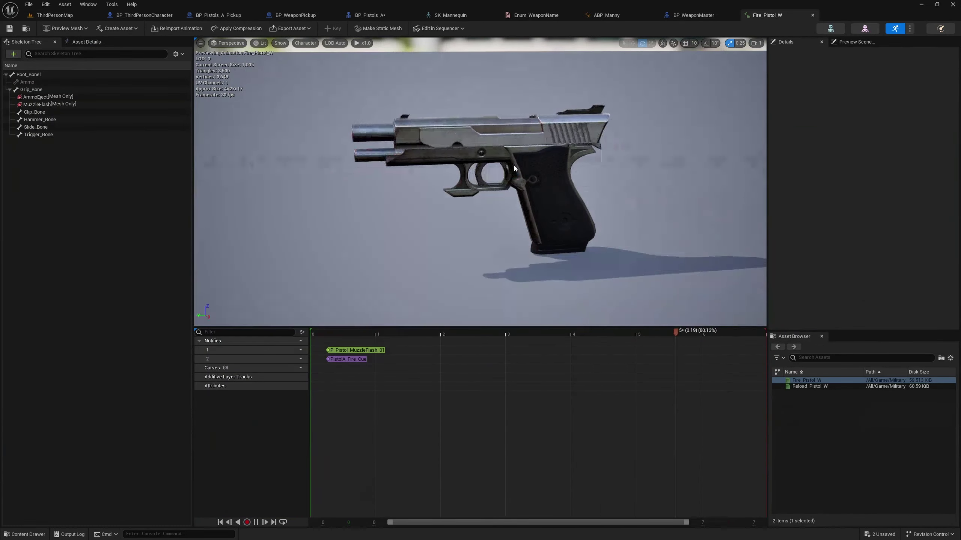
{"action": "key", "text": "XF86AudioLowerVolume"}
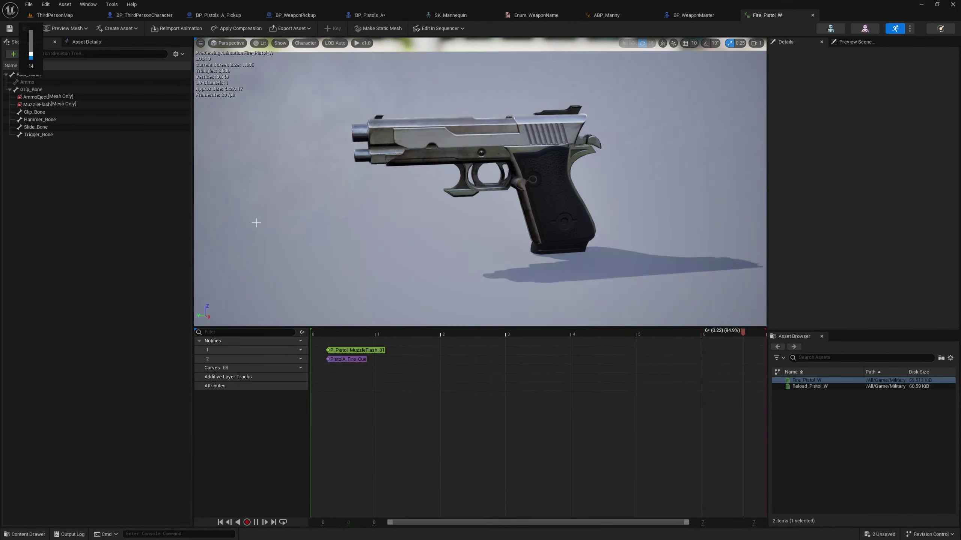
{"action": "left_click", "coordinate": [255, 523]}
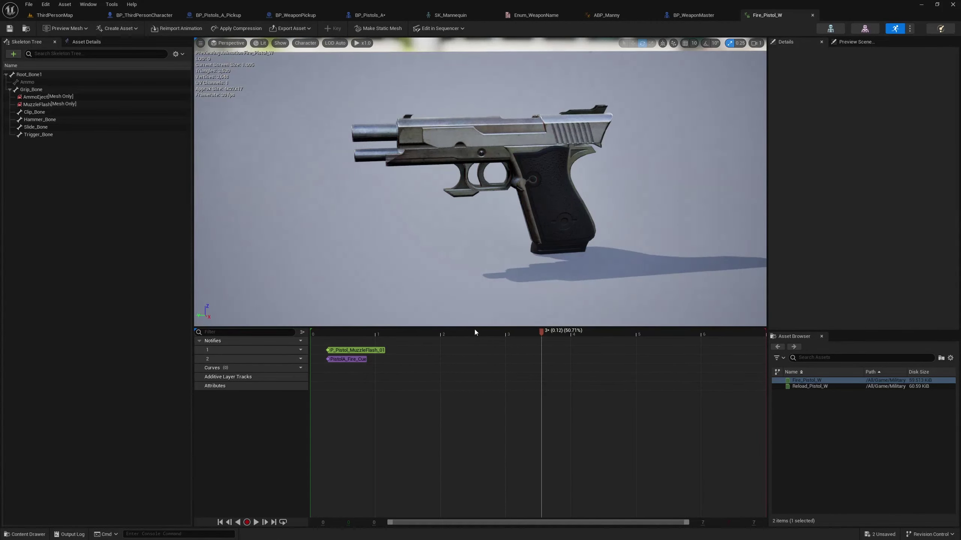
{"action": "left_click_drag", "start_coordinate": [542, 333], "coordinate": [301, 311]}
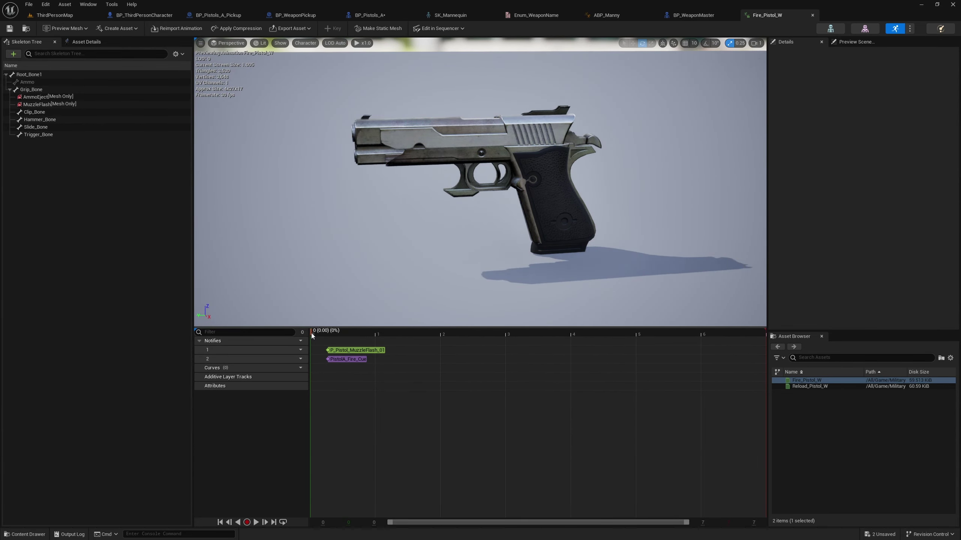
{"action": "mouse_move", "coordinate": [311, 333]}
{"action": "left_mouse_down"}
{"action": "mouse_move", "coordinate": [525, 333]}
{"action": "mouse_move", "coordinate": [390, 333]}
{"action": "mouse_move", "coordinate": [314, 347]}
{"action": "mouse_move", "coordinate": [317, 334]}
{"action": "mouse_move", "coordinate": [385, 326]}
{"action": "mouse_move", "coordinate": [306, 332]}
{"action": "left_mouse_up"}
Step: Move the P_Pistol_MuzzleFlash_01 and PistolA_Fire_Cue notifies to frame 1, scrub through the animation, and save and close it
{"action": "mouse_move", "coordinate": [354, 350]}
{"action": "left_mouse_down"}
{"action": "mouse_move", "coordinate": [397, 351]}
{"action": "mouse_move", "coordinate": [371, 360]}
{"action": "left_mouse_up"}
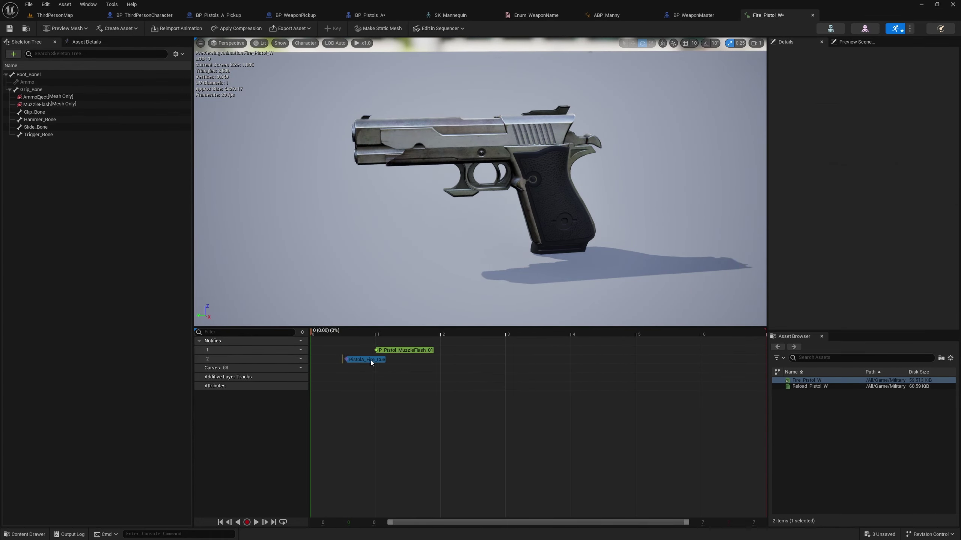
{"action": "left_click", "coordinate": [399, 358]}
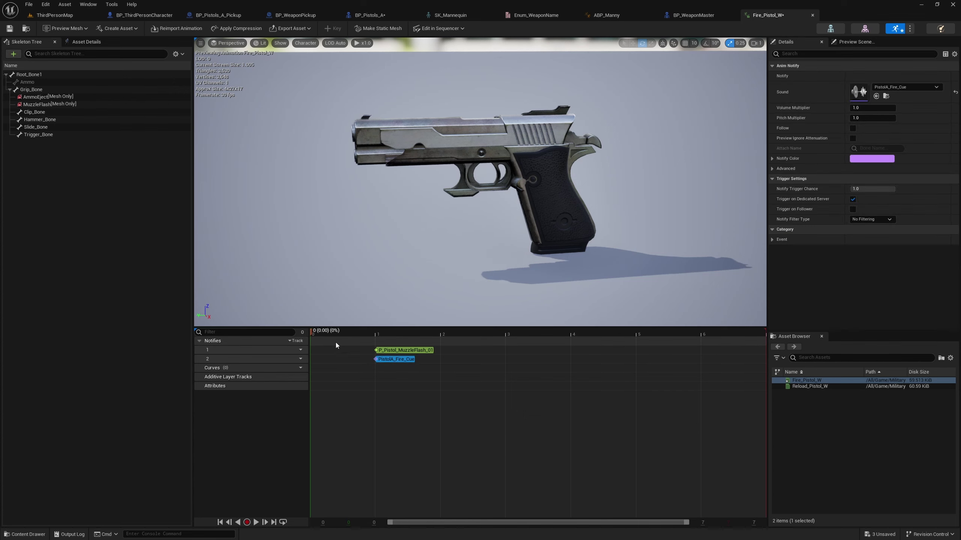
{"action": "left_click_drag", "start_coordinate": [314, 332], "coordinate": [791, 297]}
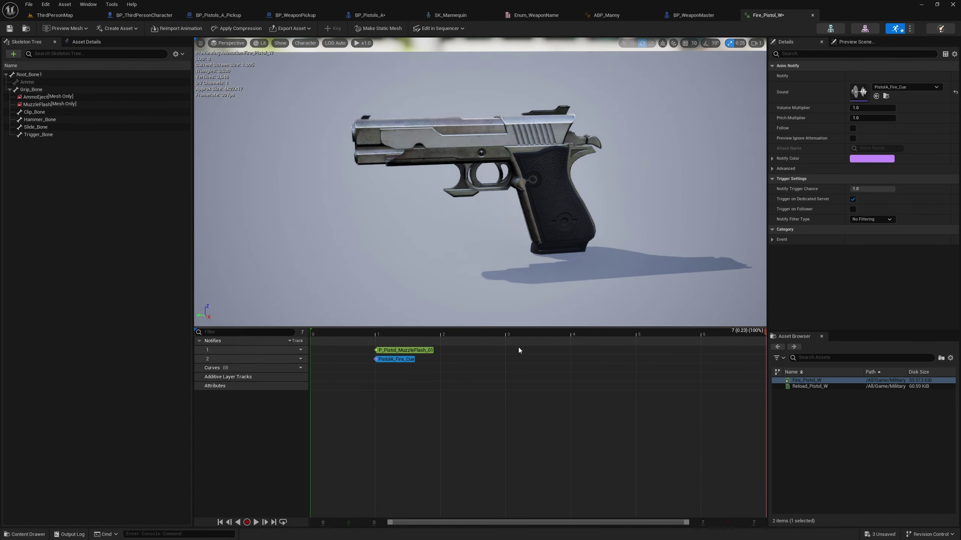
{"action": "left_click", "coordinate": [8, 28]}
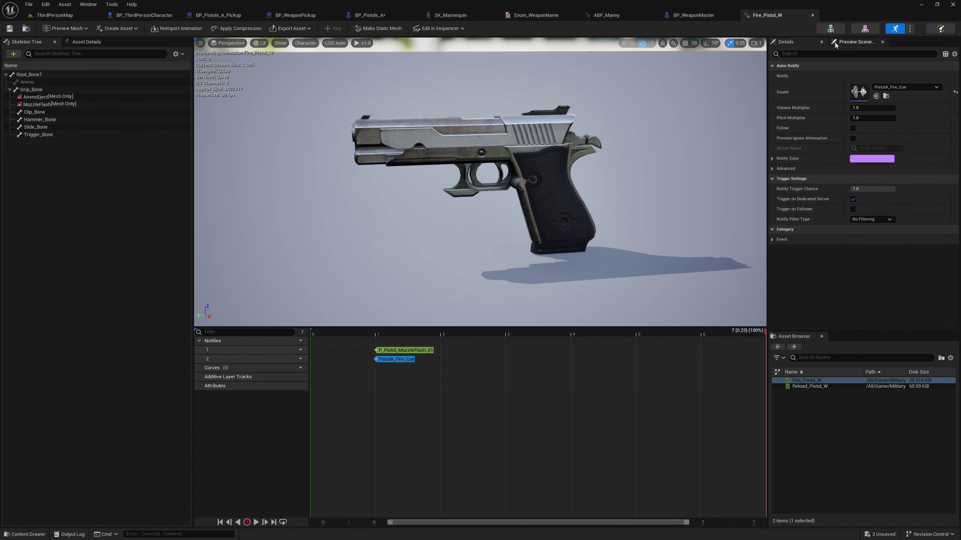
{"action": "left_click", "coordinate": [812, 15]}
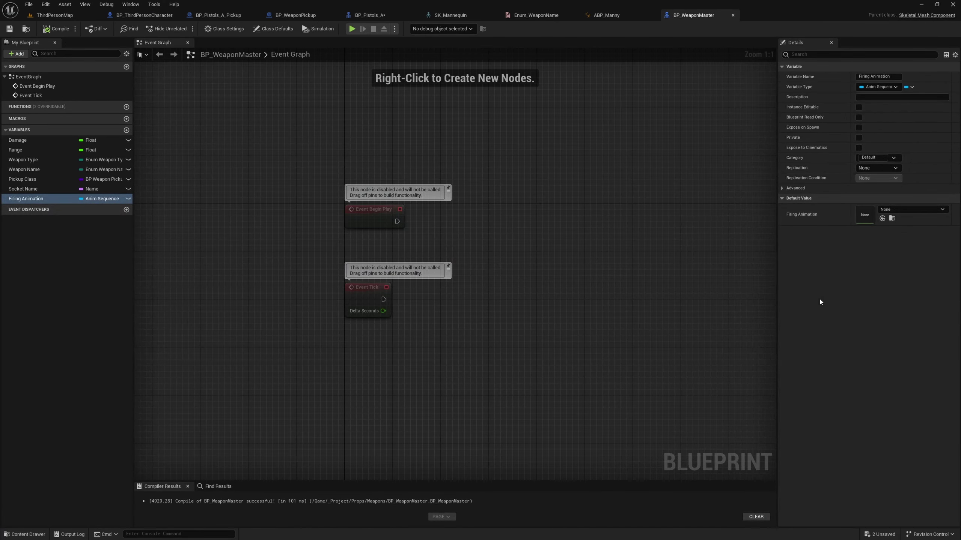
Step: Add a Left Mouse Button event in an empty area of BP_ThirdPersonCharacter's event graph, above the Spawn Weapon logic
{"action": "left_click", "coordinate": [357, 15]}
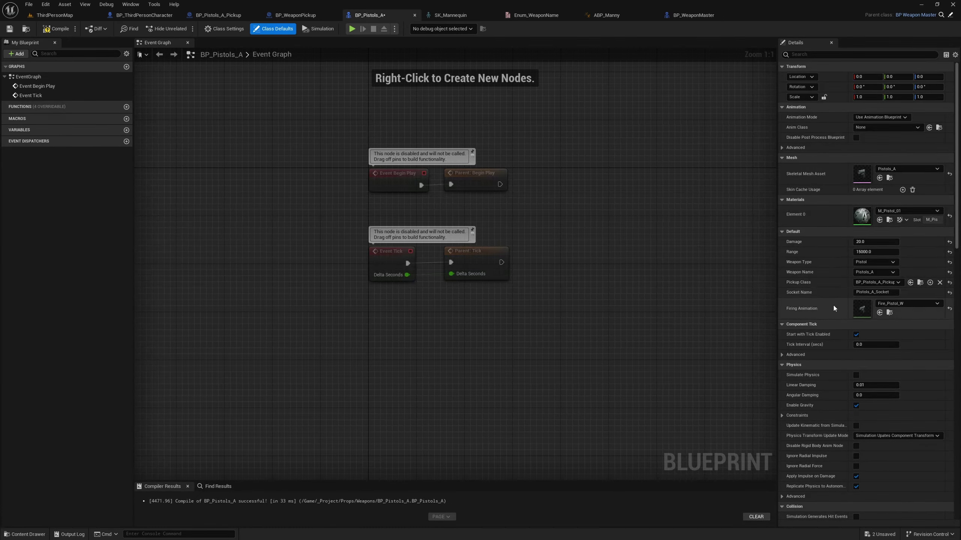
{"action": "left_click", "coordinate": [142, 15]}
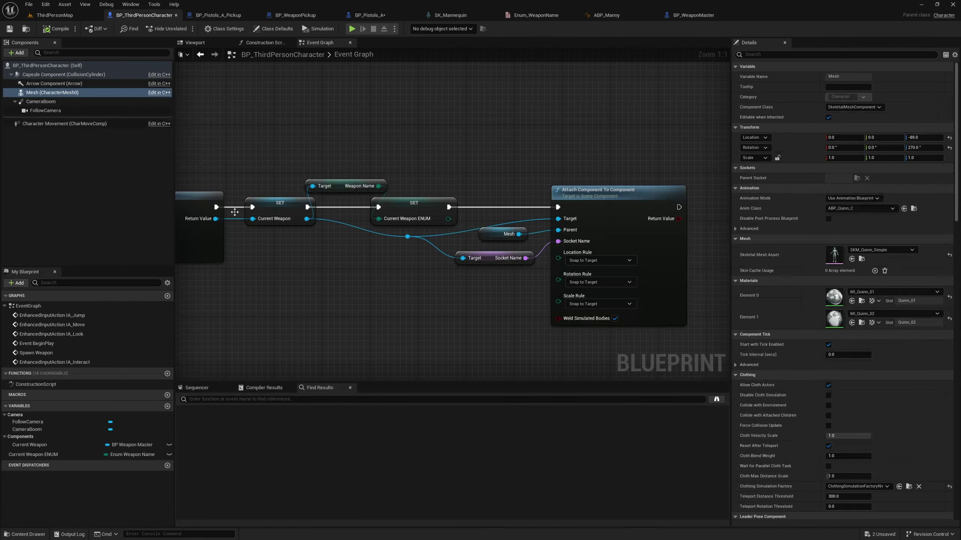
{"action": "scroll", "coordinate": [410, 310], "scroll_direction": "down", "scroll_amount": 5}
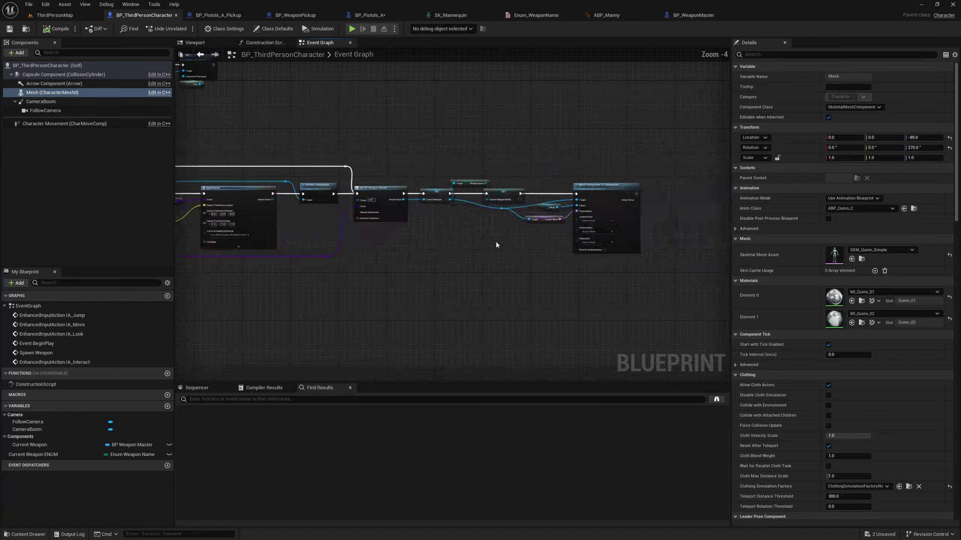
{"action": "right_click_drag", "start_coordinate": [748, 352], "coordinate": [487, 403]}
{"action": "right_click", "coordinate": [379, 201]}
{"action": "type", "text": "l"}
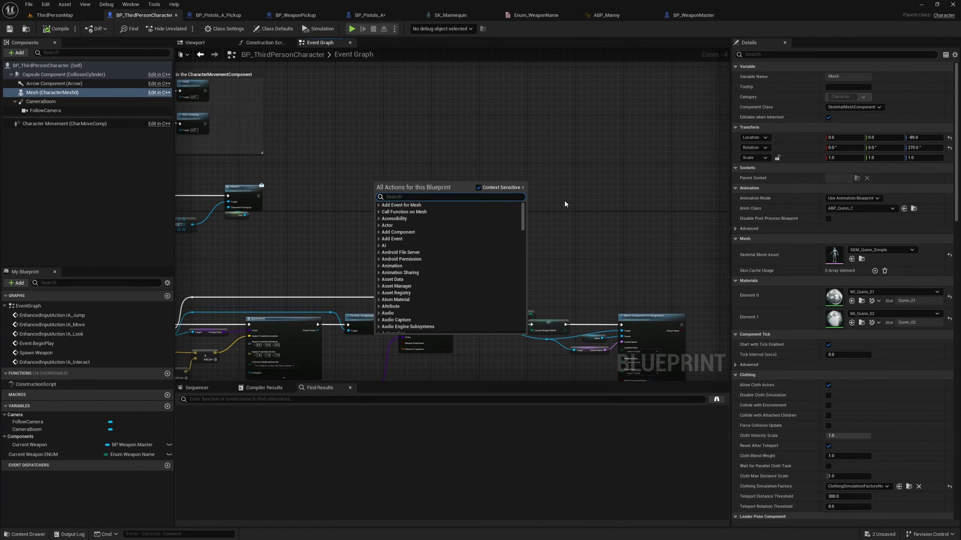
{"action": "type", "text": "eft mouse"}
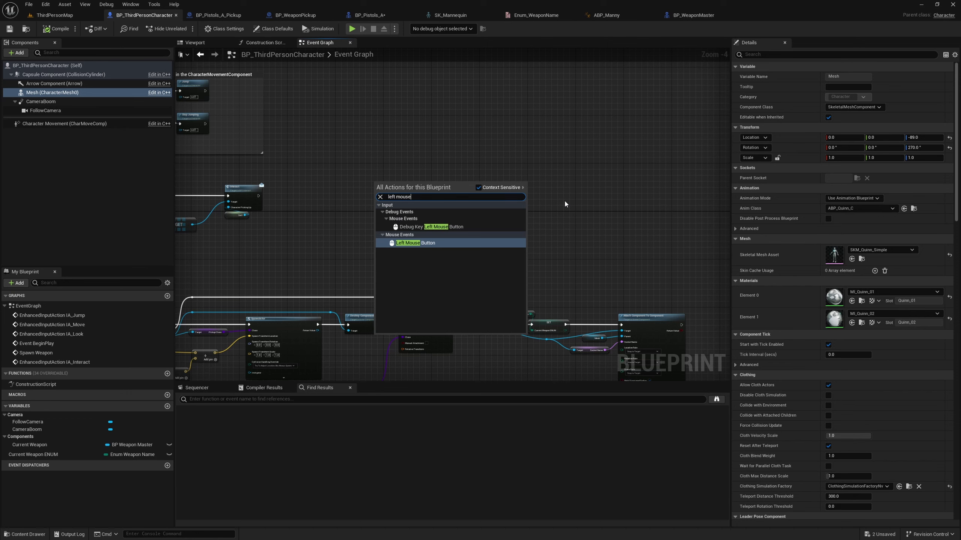
{"action": "key", "text": "Return"}
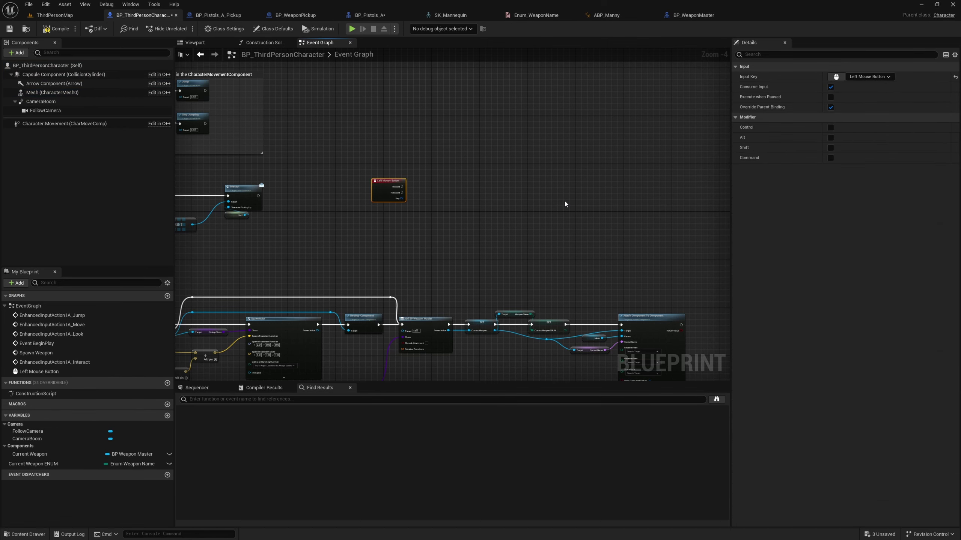
Step: Add a validated get of Current Weapon, connect it to the Left Mouse Button event's Pressed output, and align the nodes
{"action": "right_click_drag", "start_coordinate": [466, 235], "coordinate": [546, 252]}
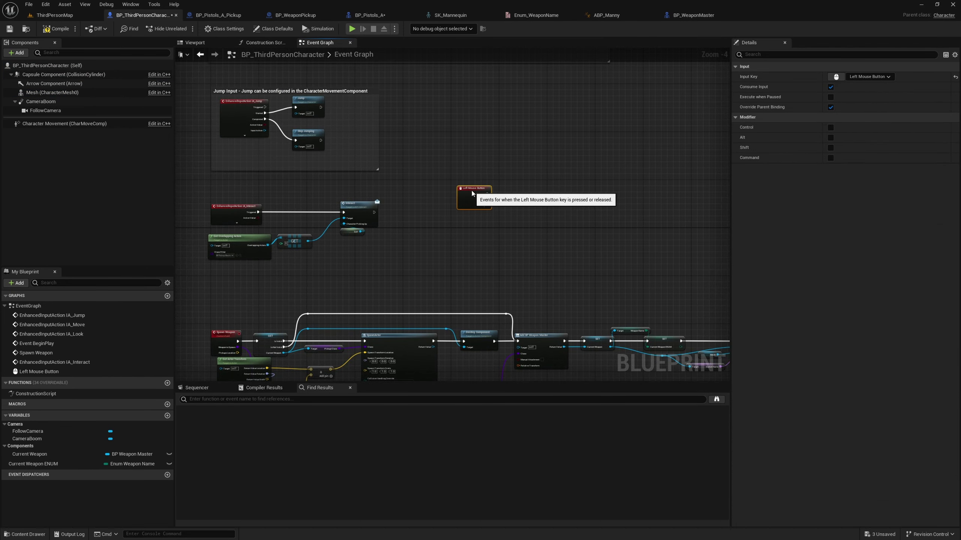
{"action": "left_click", "coordinate": [493, 175]}
{"action": "scroll", "coordinate": [522, 191], "scroll_direction": "up", "scroll_amount": 4}
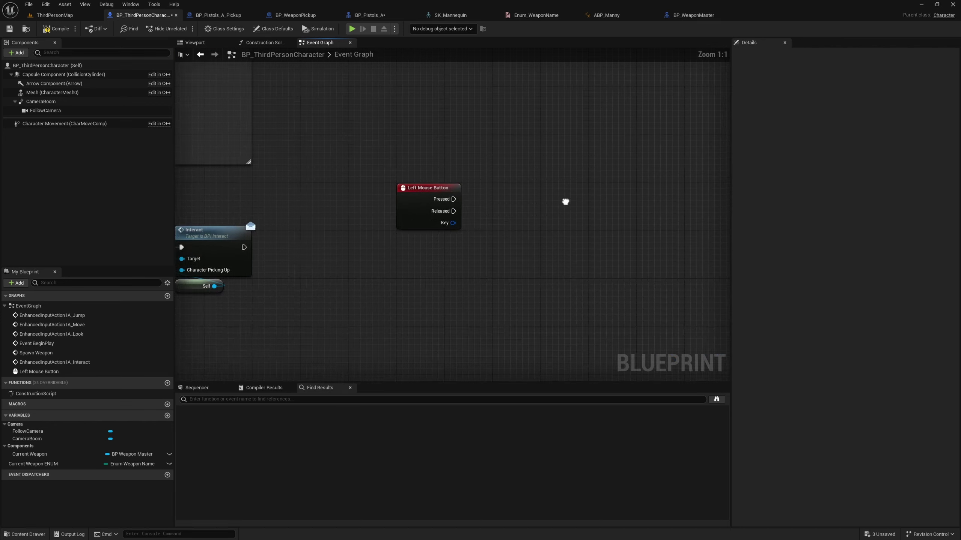
{"action": "left_click_drag", "start_coordinate": [29, 454], "coordinate": [463, 184], "text": "ctrl"}
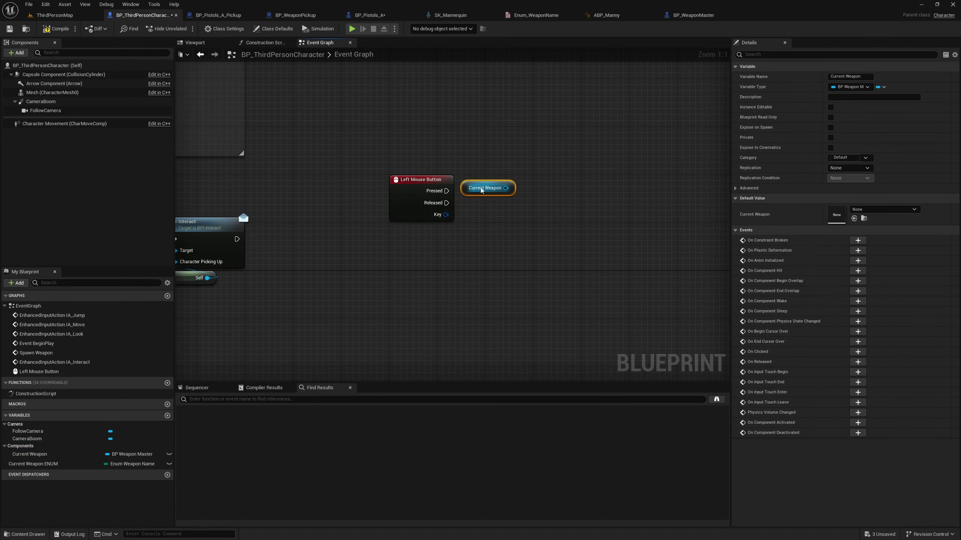
{"action": "right_click", "coordinate": [510, 184]}
{"action": "left_click", "coordinate": [539, 261]}
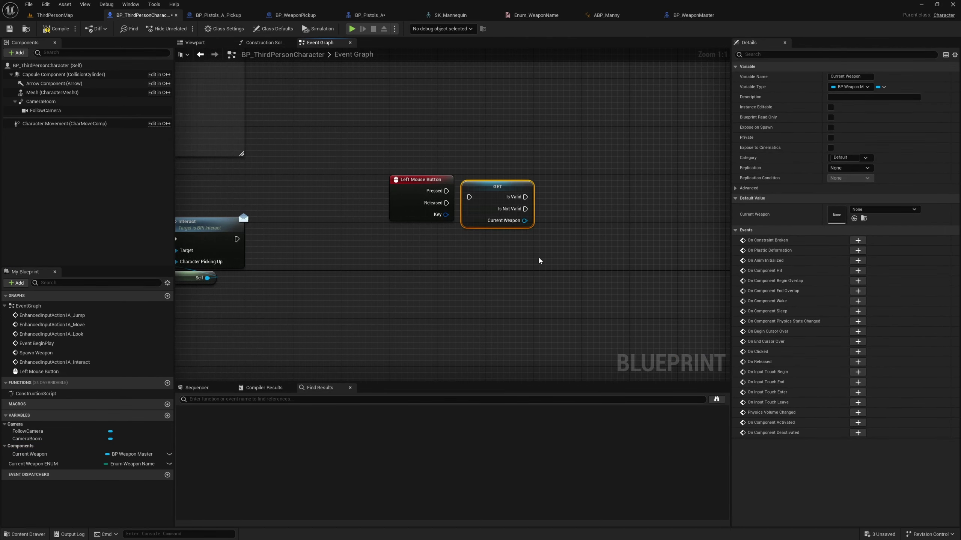
{"action": "left_click_drag", "start_coordinate": [447, 191], "coordinate": [470, 197]}
{"action": "left_click_drag", "start_coordinate": [496, 190], "coordinate": [502, 183]}
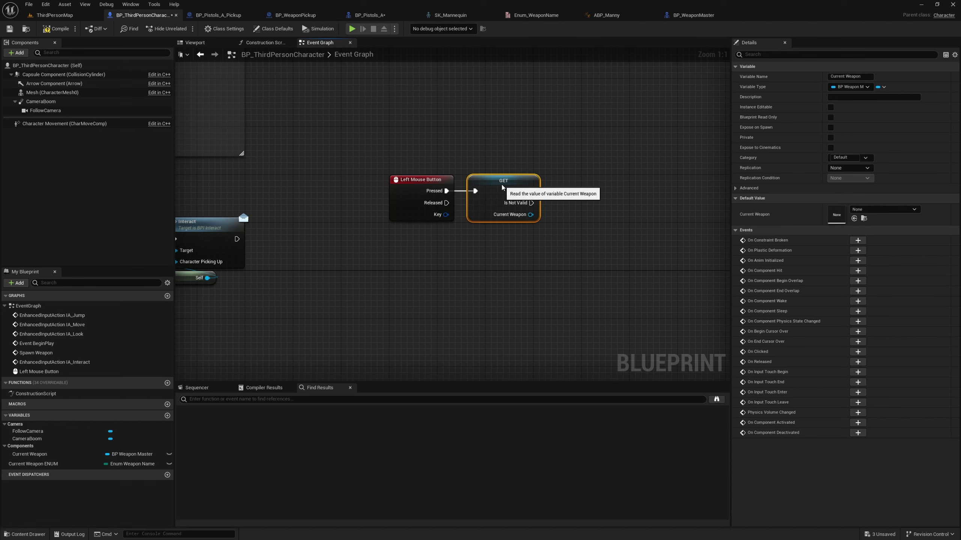
{"action": "left_click", "coordinate": [537, 278]}
Step: Add a Play Animation node for a skeletal mesh component from the Is Valid output of the Current Weapon get
{"action": "right_click_drag", "start_coordinate": [546, 287], "coordinate": [528, 188]}
{"action": "scroll", "coordinate": [528, 188], "scroll_direction": "down", "scroll_amount": 5}
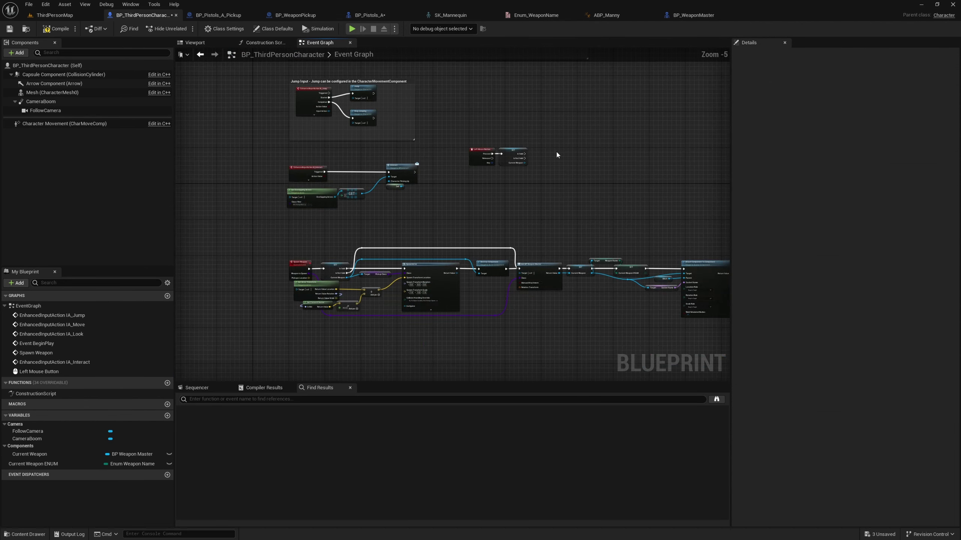
{"action": "scroll", "coordinate": [599, 172], "scroll_direction": "up", "scroll_amount": 2}
{"action": "scroll", "coordinate": [600, 174], "scroll_direction": "up", "scroll_amount": 3}
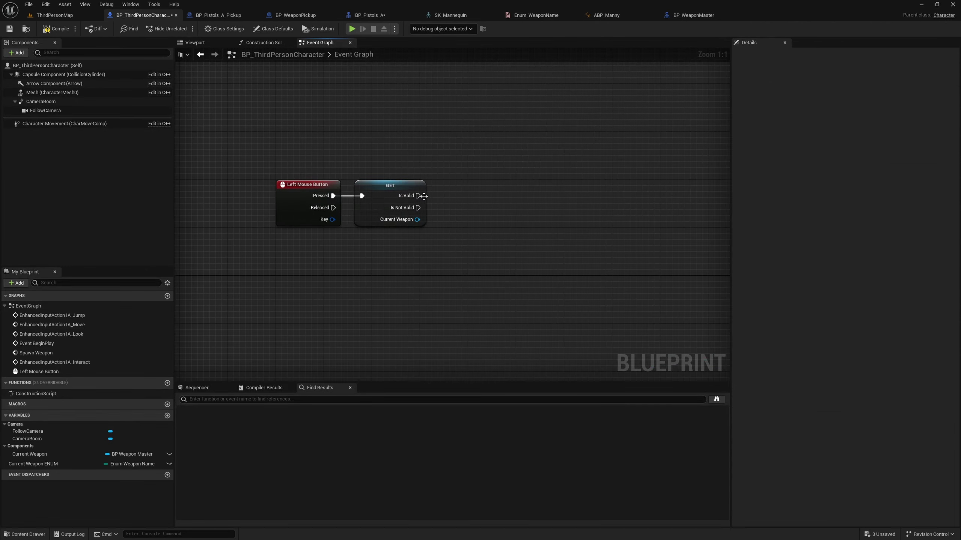
{"action": "left_click_drag", "start_coordinate": [423, 196], "coordinate": [467, 200]}
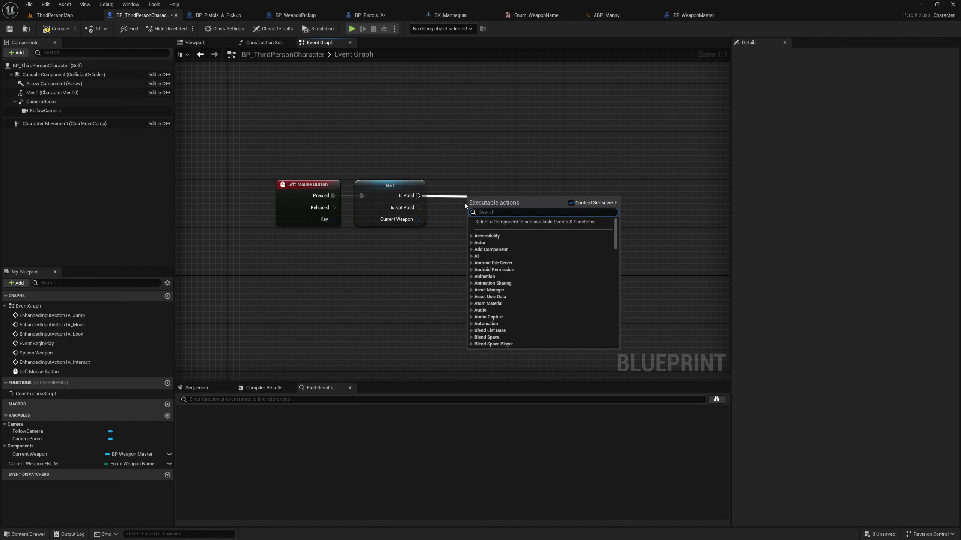
{"action": "type", "text": "play animatio"}
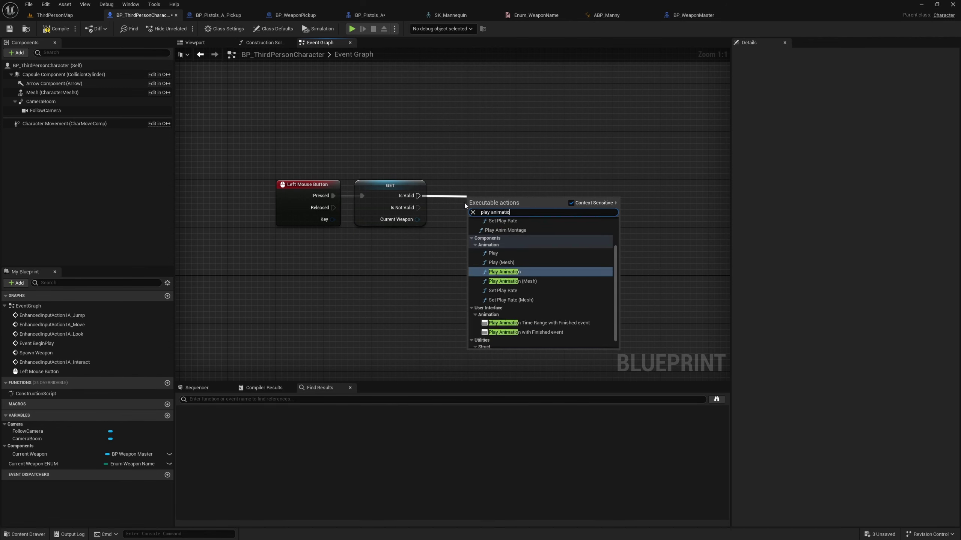
{"action": "key", "text": "Down"}
{"action": "key", "text": "Return"}
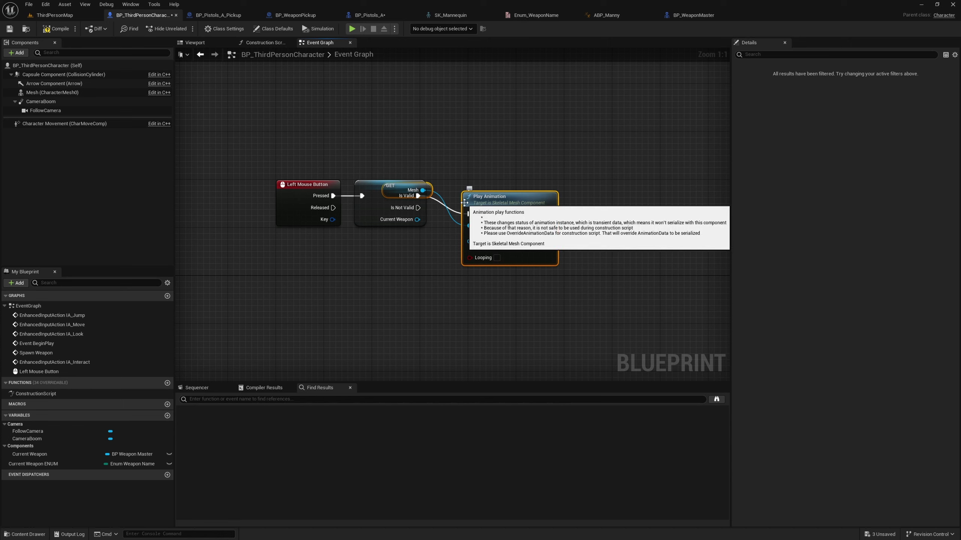
Step: Delete the automatically added Mesh reference, align the Play Animation node, and connect Current Weapon to its Target
{"action": "left_click_drag", "start_coordinate": [507, 195], "coordinate": [519, 172]}
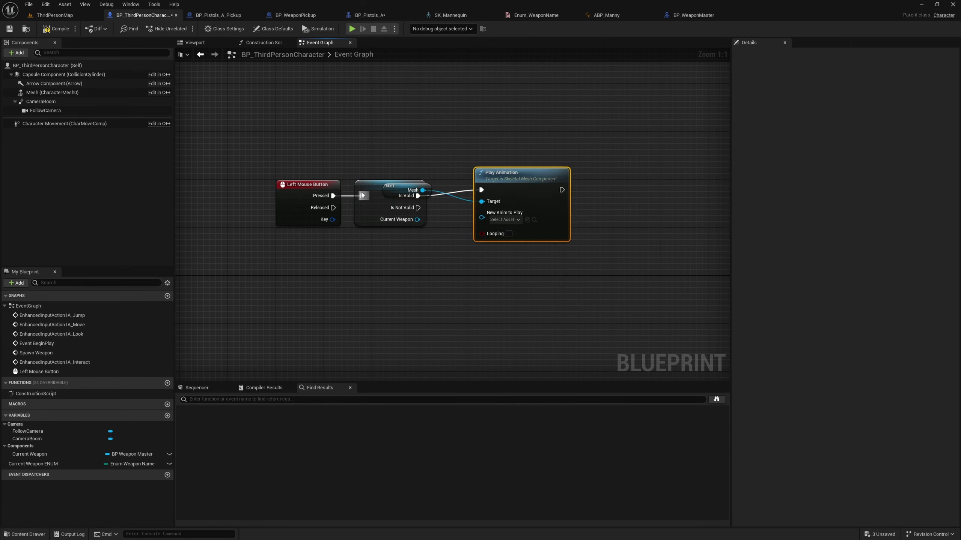
{"action": "left_click_drag", "start_coordinate": [428, 187], "coordinate": [431, 128]}
{"action": "key", "text": "Delete"}
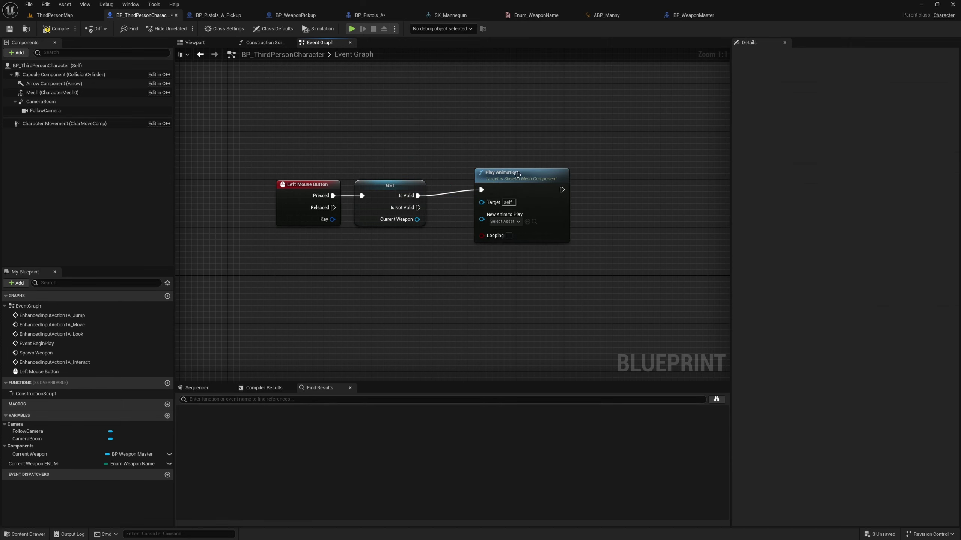
{"action": "left_click_drag", "start_coordinate": [519, 182], "coordinate": [521, 190]}
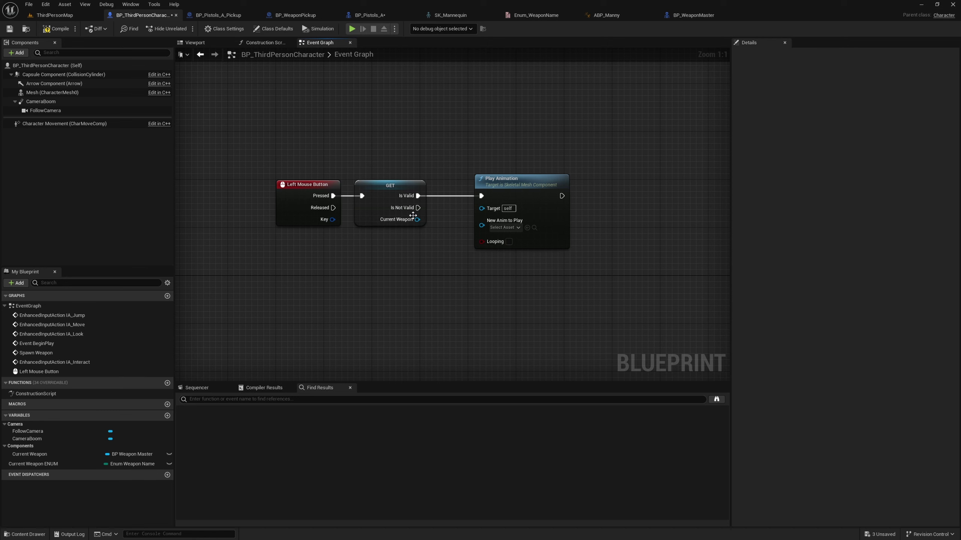
{"action": "left_click_drag", "start_coordinate": [417, 220], "coordinate": [491, 209]}
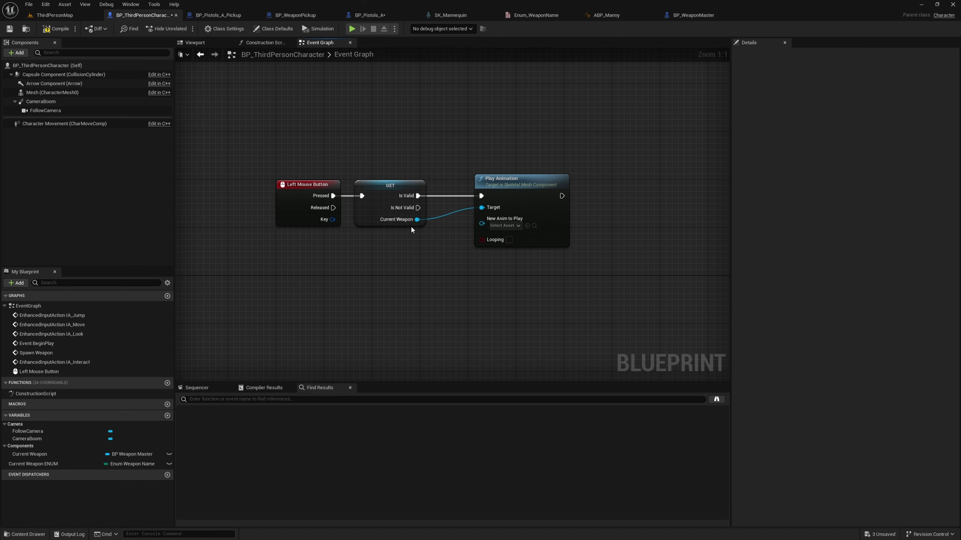
{"action": "right_click_drag", "start_coordinate": [483, 297], "coordinate": [494, 245]}
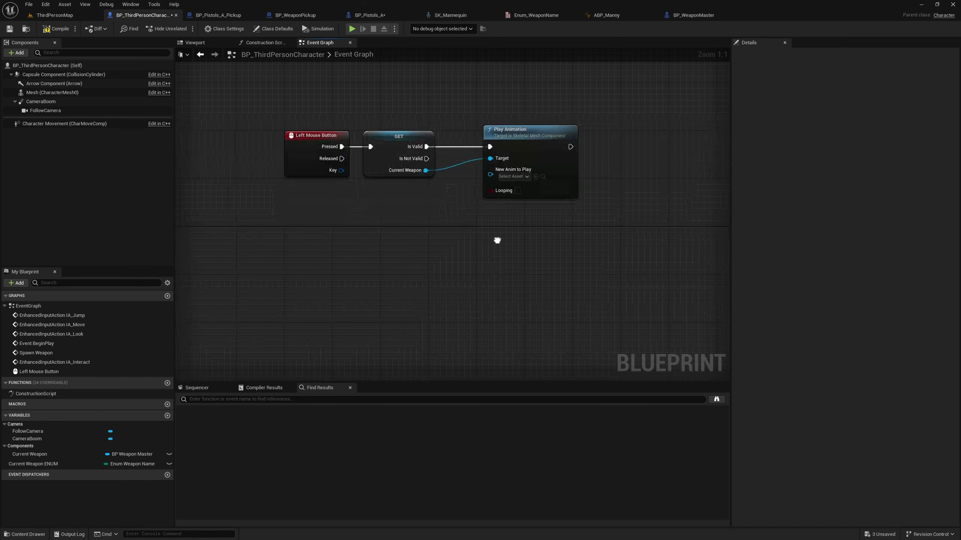
Step: Get Firing Animation from Current Weapon, connect it to New Anim to Play, and space out the nodes
{"action": "left_click_drag", "start_coordinate": [426, 171], "coordinate": [399, 194]}
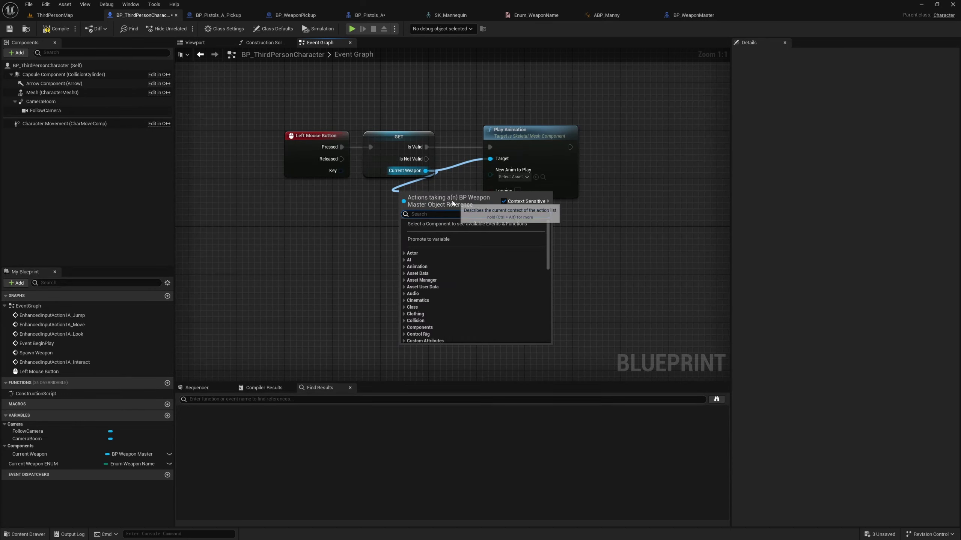
{"action": "type", "text": "get firing"}
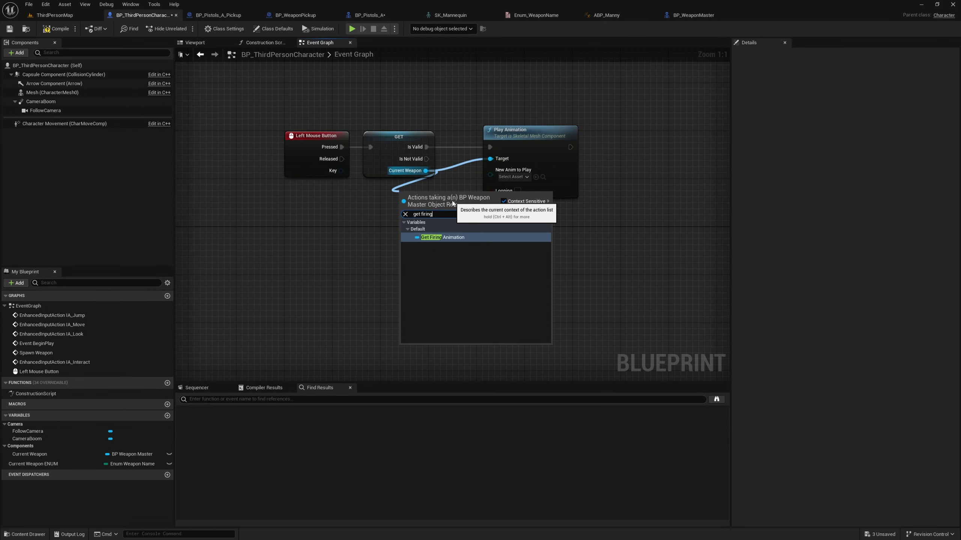
{"action": "key", "text": "Return"}
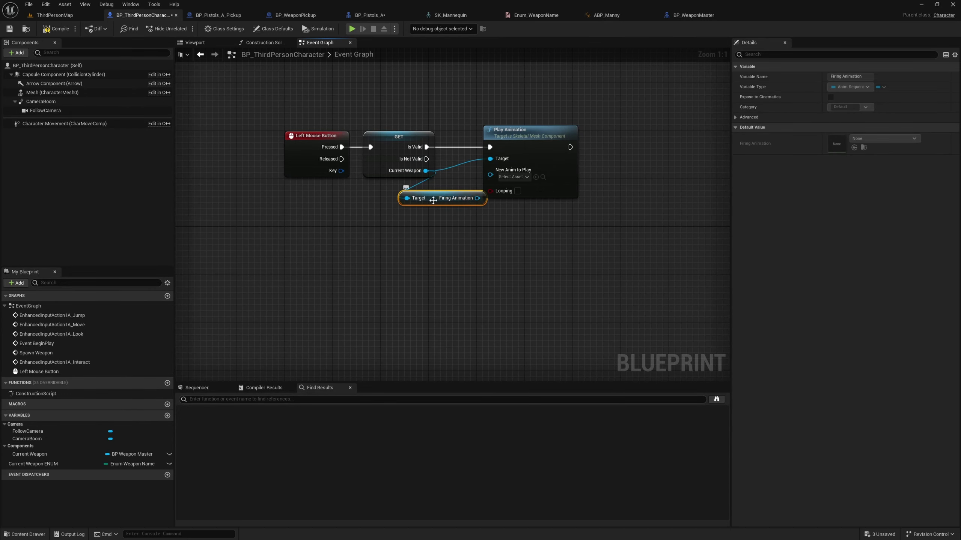
{"action": "left_click_drag", "start_coordinate": [477, 197], "coordinate": [491, 174]}
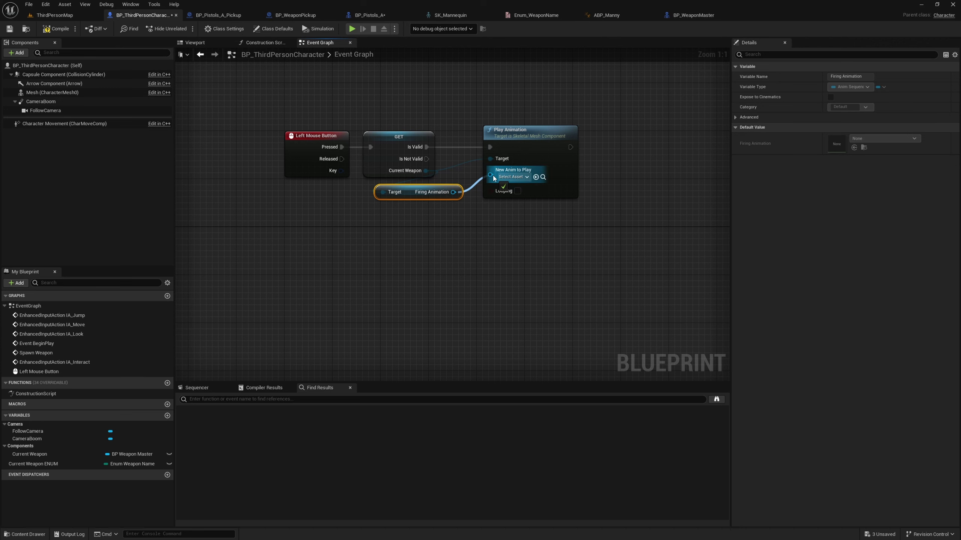
{"action": "left_click_drag", "start_coordinate": [548, 132], "coordinate": [560, 133]}
{"action": "left_click", "coordinate": [612, 185]}
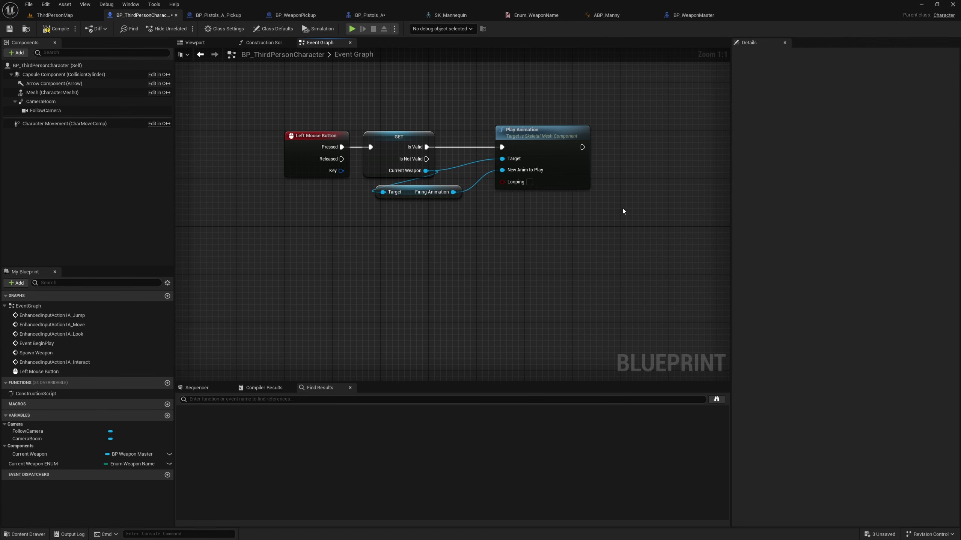
{"action": "right_click_drag", "start_coordinate": [580, 204], "coordinate": [538, 266]}
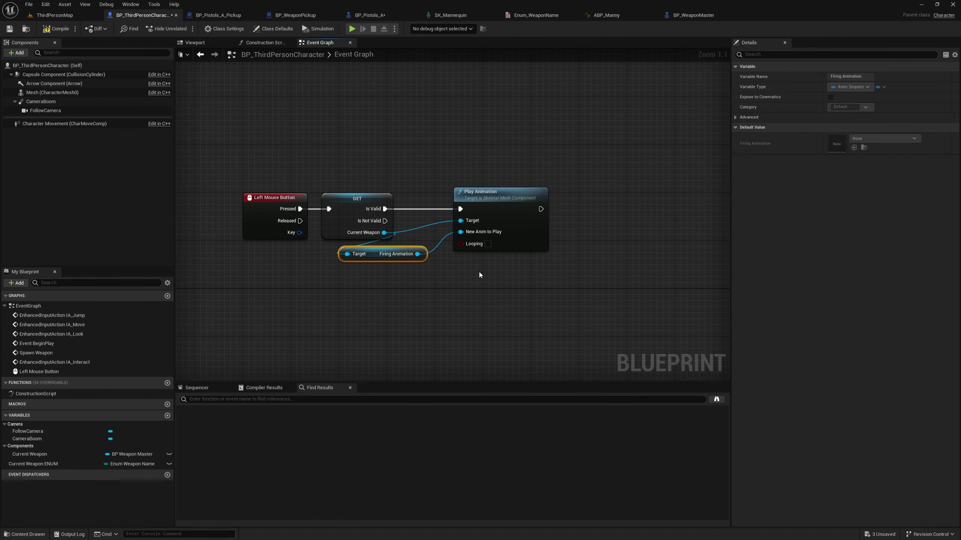
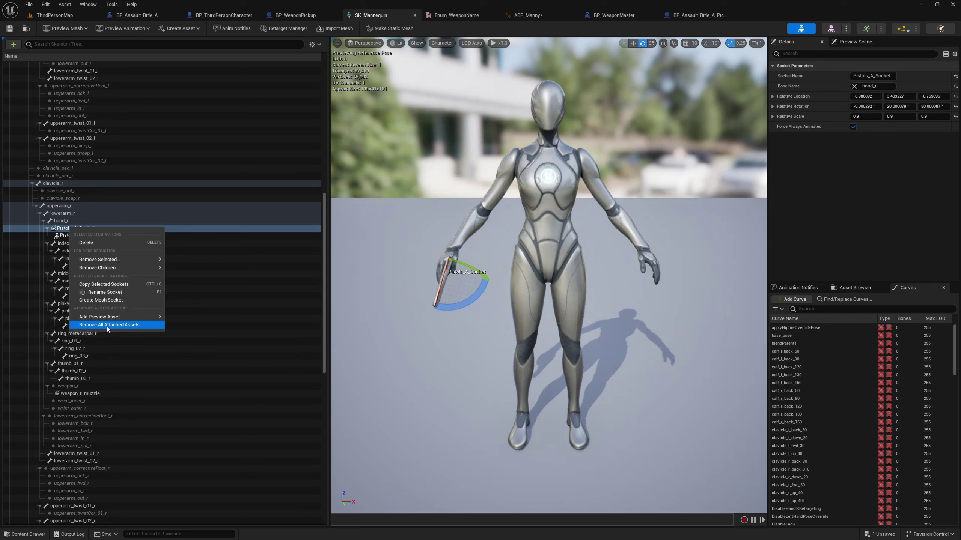
Step: Remove the preview pistol from Pistols_A_Socket and add a socket named Assault_Rifle_A_Socket to the hand_r bone
{"action": "left_click", "coordinate": [134, 324]}
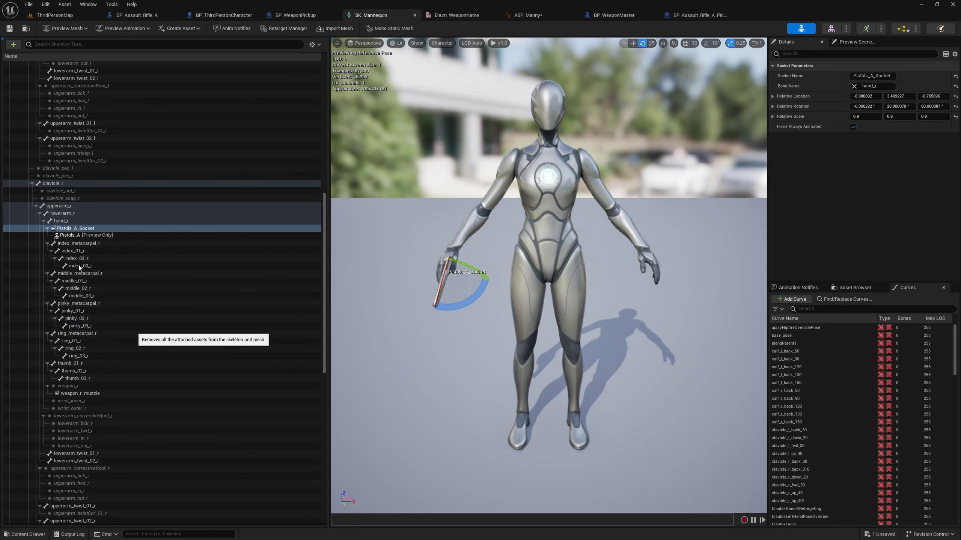
{"action": "right_click", "coordinate": [67, 222]}
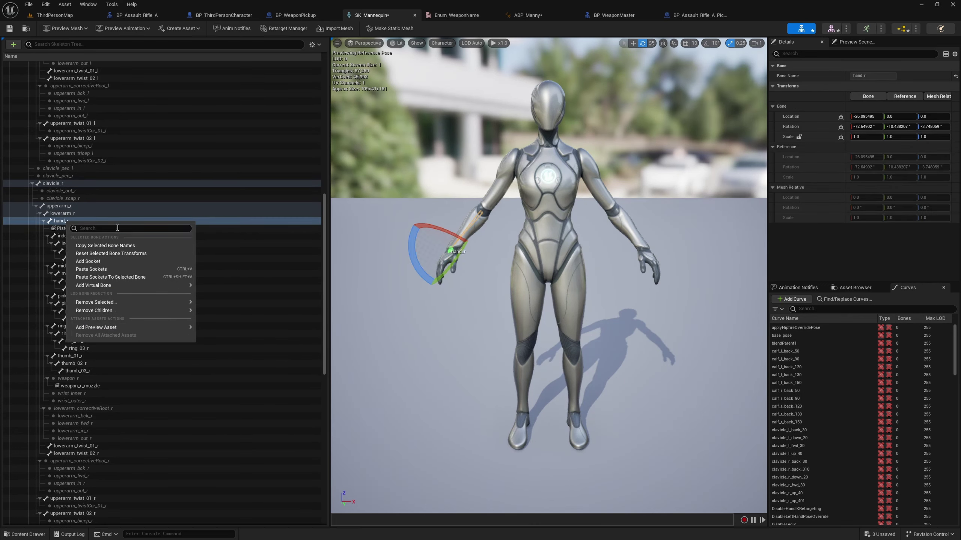
{"action": "left_click", "coordinate": [94, 261]}
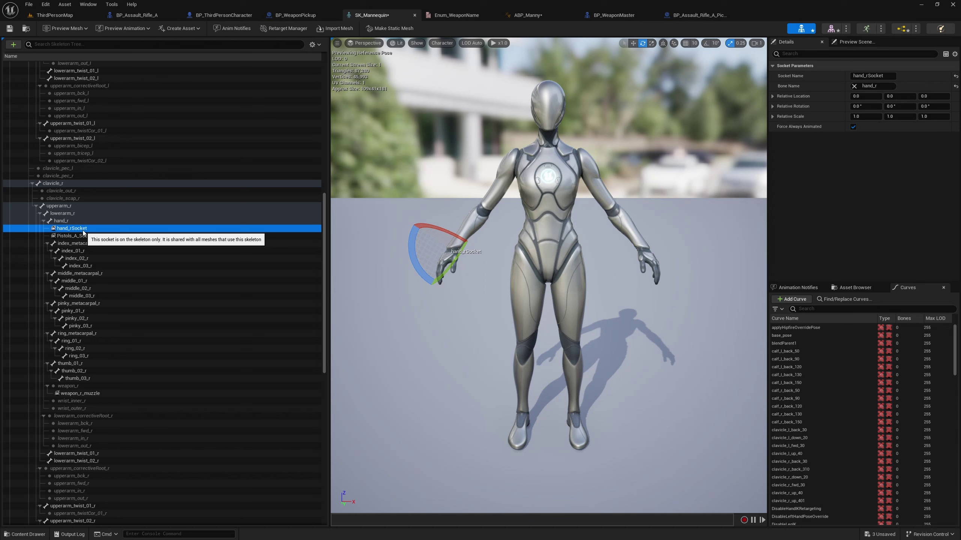
{"action": "type", "text": "Assault_Rifle_A_Socket"}
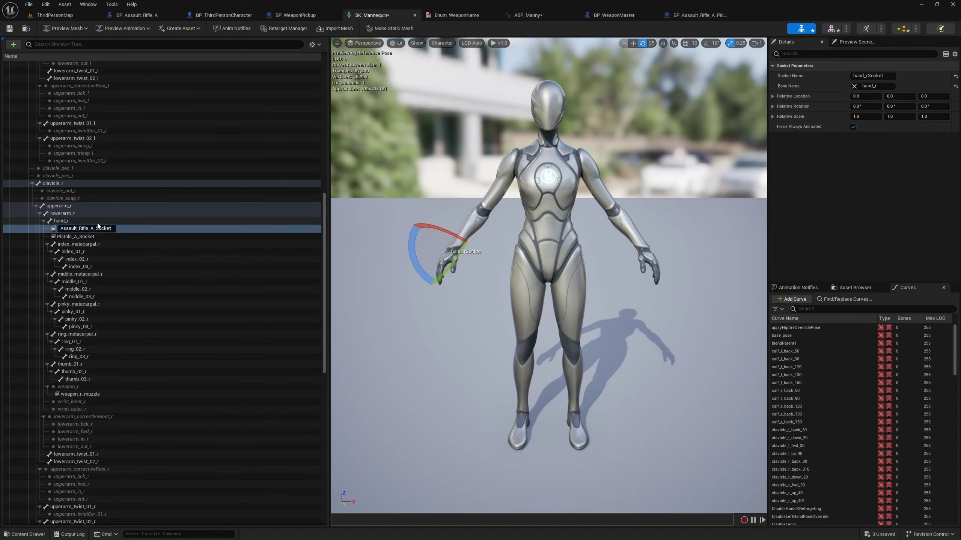
{"action": "key", "text": "Return"}
Step: Attach the Assault_Rifle_A skeletal mesh as a preview asset to Assault_Rifle_A_Socket
{"action": "right_click", "coordinate": [98, 228]}
{"action": "mouse_move", "coordinate": [140, 317]}
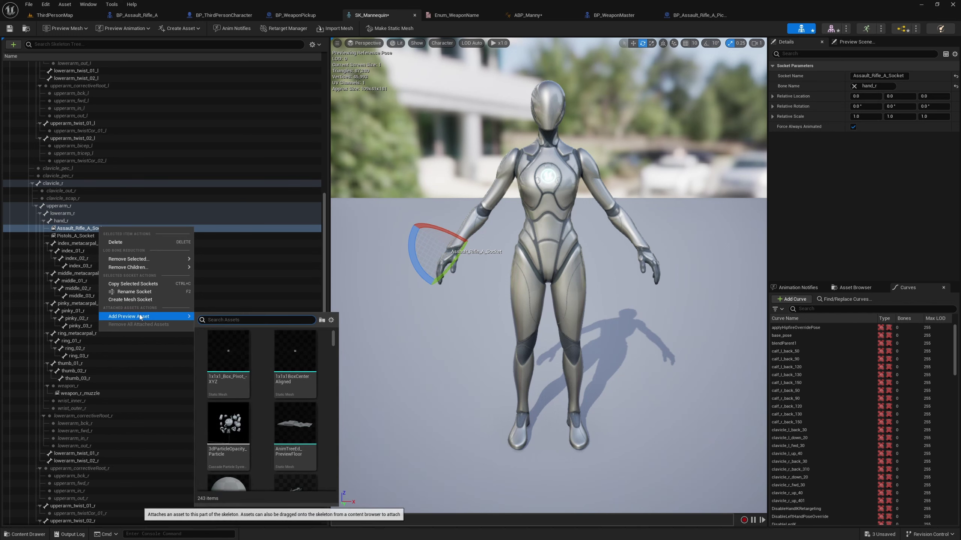
{"action": "type", "text": "assa"}
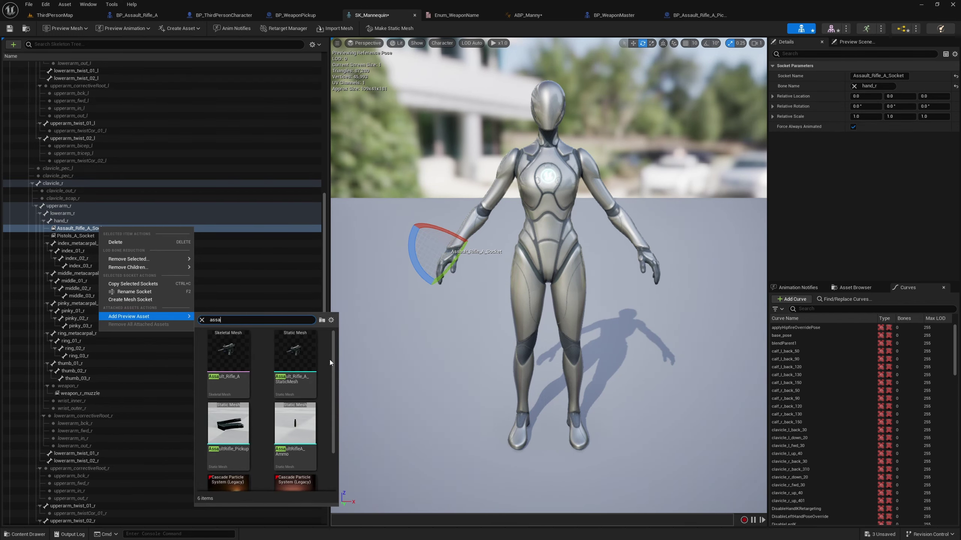
{"action": "left_click", "coordinate": [238, 381]}
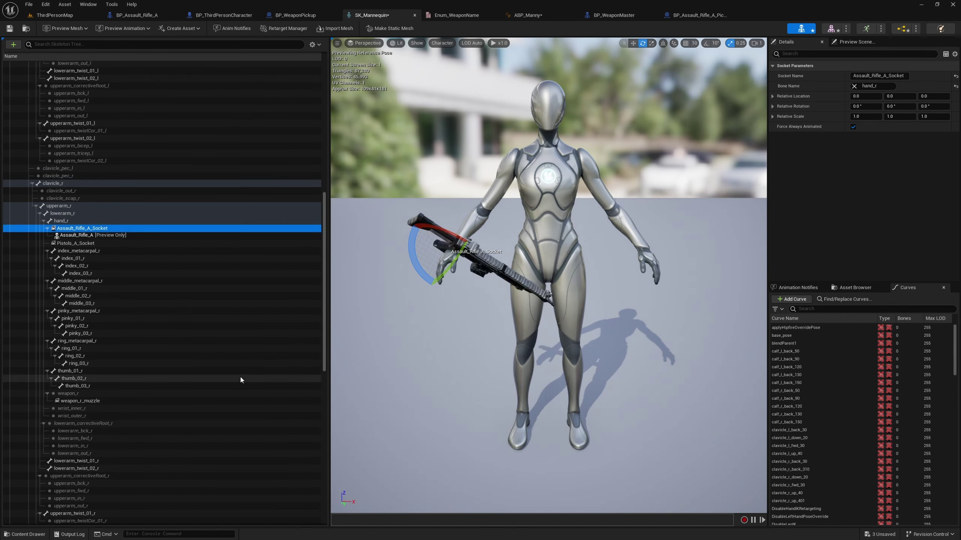
Step: Rotate Assault_Rifle_A_Socket to about 76.2° on Z and move it to about -10.5, 2.4, 0 beside the right hand
{"action": "left_click_drag", "start_coordinate": [413, 257], "coordinate": [453, 281]}
{"action": "key", "text": "w"}
{"action": "key", "text": "a"}
{"action": "right_click_drag", "start_coordinate": [453, 282], "coordinate": [571, 296]}
{"action": "key", "text": "w"}
{"action": "scroll", "coordinate": [609, 298], "scroll_direction": "down", "scroll_amount": 4}
{"action": "key", "text": "s"}
{"action": "key", "text": "w"}
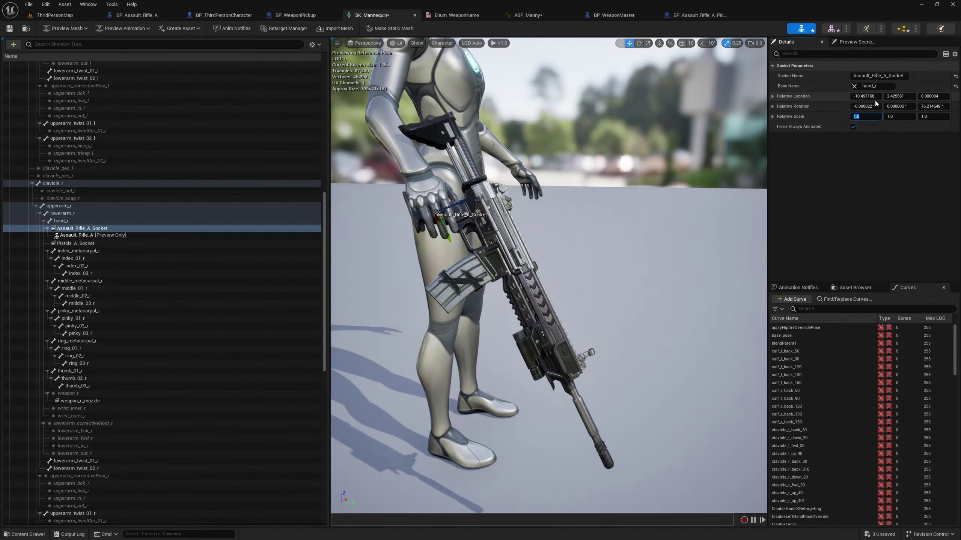
Step: Set the relative scale of Assault_Rifle_A_Socket to 0.9 on all three axes
{"action": "key", "text": "Return"}
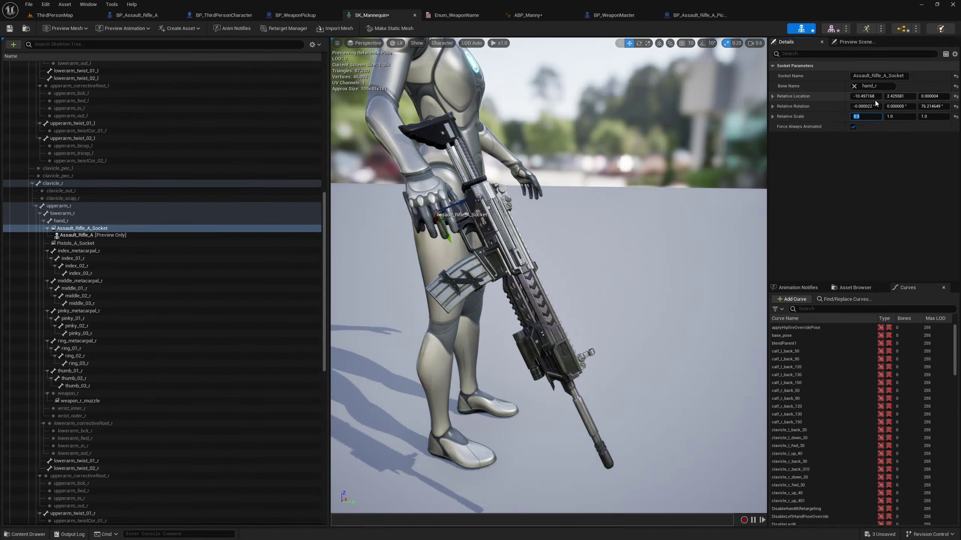
{"action": "left_click", "coordinate": [938, 117]}
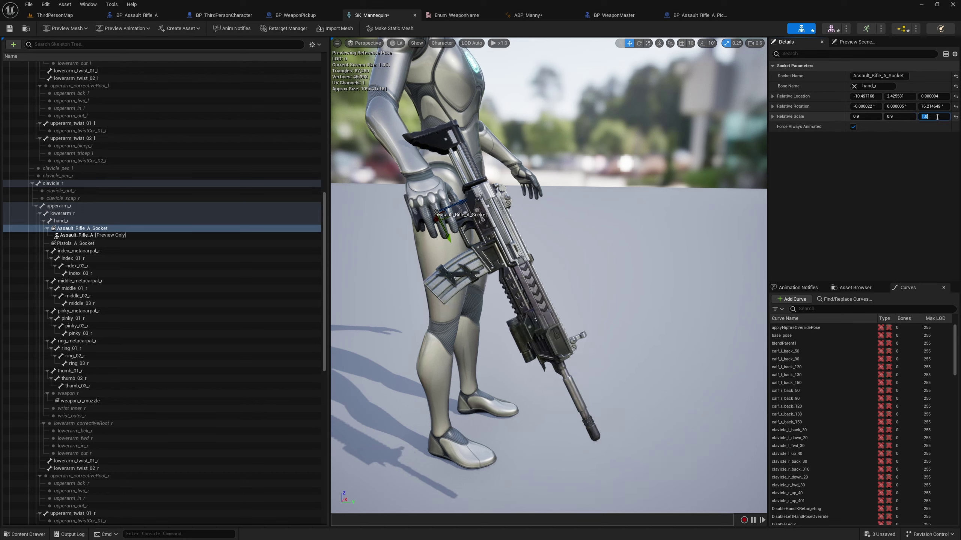
{"action": "key", "text": "Return"}
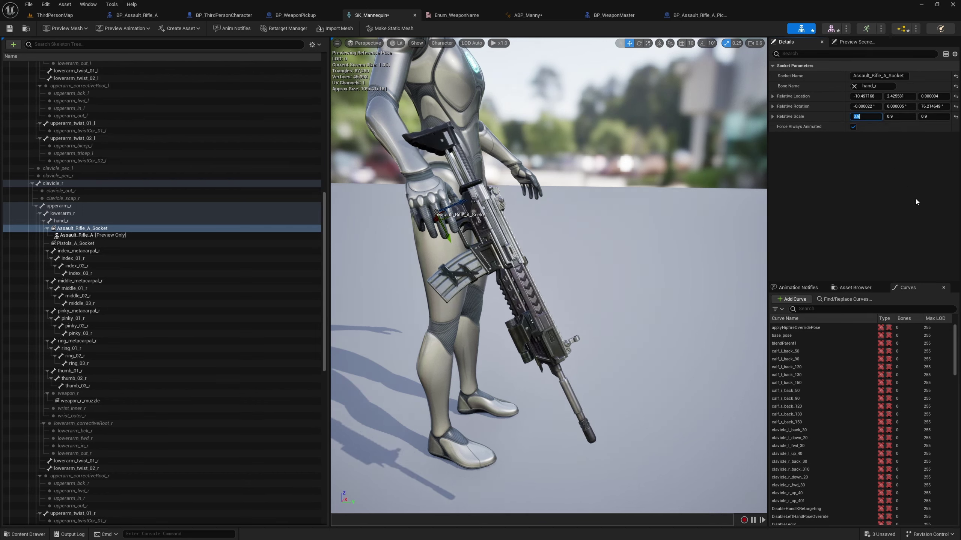
Step: Set the relative scale of Assault_Rifle_A_Socket to 0.8 on all three axes
{"action": "type", "text": "0.8"}
{"action": "key", "text": "Return"}
{"action": "left_click", "coordinate": [940, 117]}
{"action": "type", "text": "0.8"}
{"action": "left_click", "coordinate": [927, 170]}
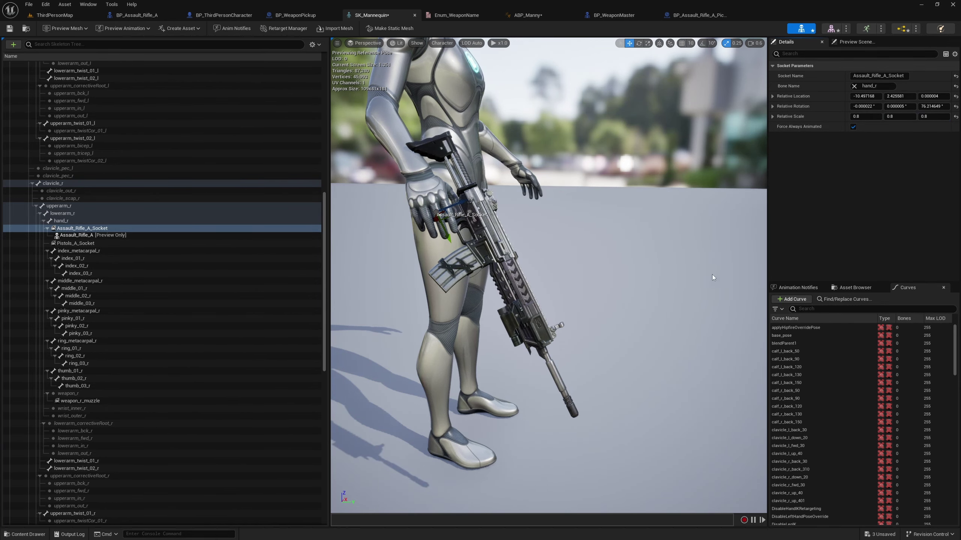
Step: Move Assault_Rifle_A_Socket to a relative location of about -8.15, 1.85, -1.81, fitting the rifle grip into the right hand
{"action": "right_click_drag", "start_coordinate": [713, 278], "coordinate": [746, 276]}
{"action": "scroll", "coordinate": [738, 261], "scroll_direction": "down", "scroll_amount": 4}
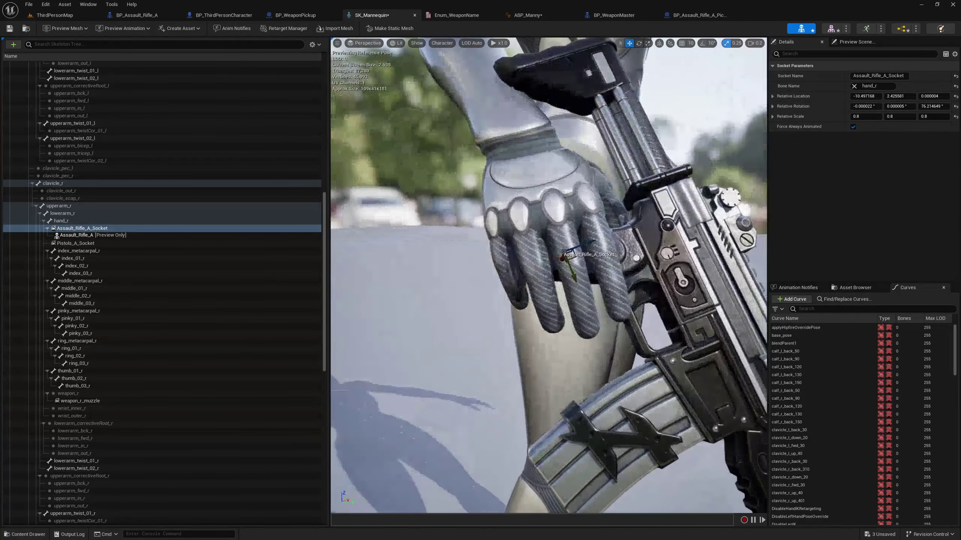
{"action": "right_click_drag", "start_coordinate": [492, 265], "coordinate": [404, 268]}
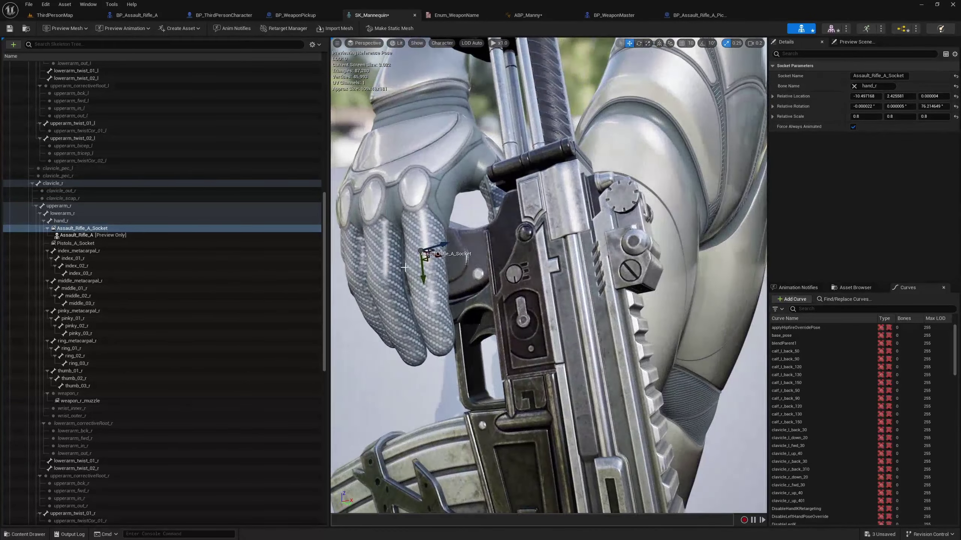
{"action": "left_click_drag", "start_coordinate": [423, 270], "coordinate": [410, 220]}
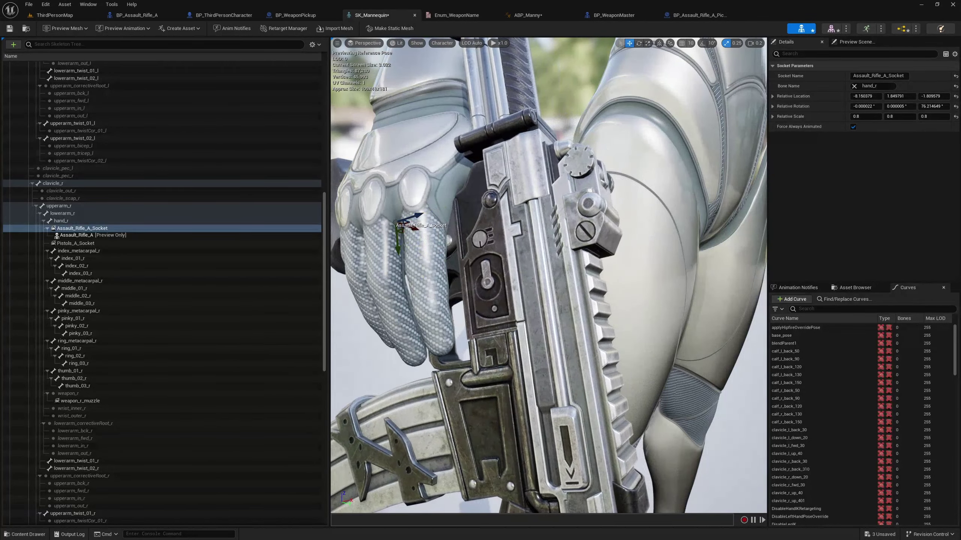
{"action": "right_click_drag", "start_coordinate": [410, 221], "coordinate": [433, 227]}
{"action": "key", "text": "s"}
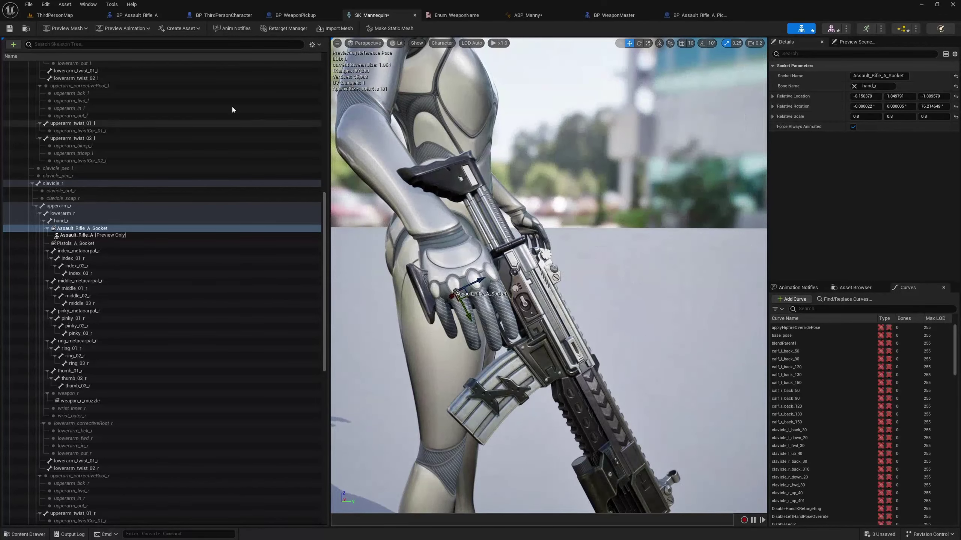
Step: Save the SK_Mannequin skeleton and switch to BP_ThirdPersonCharacter's event graph
{"action": "left_click", "coordinate": [5, 29]}
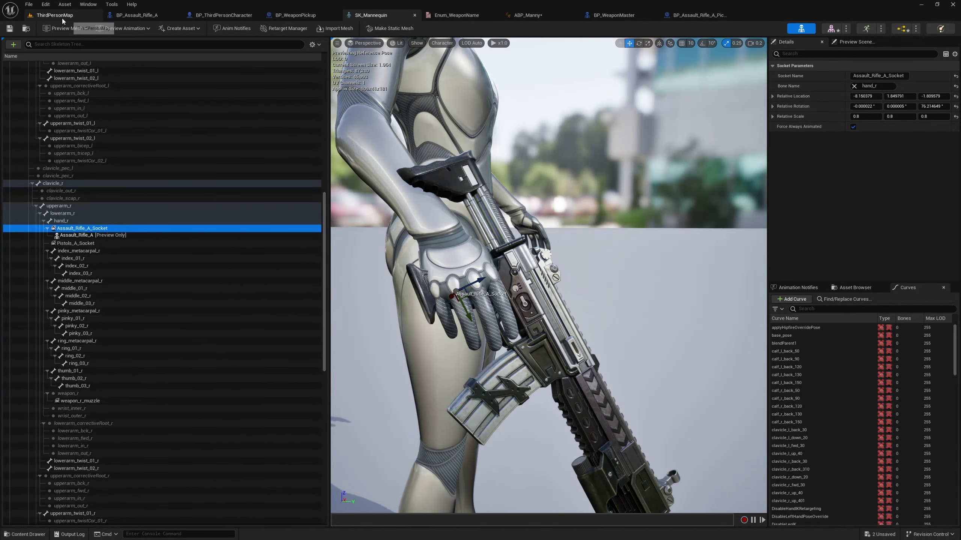
{"action": "left_click", "coordinate": [223, 15]}
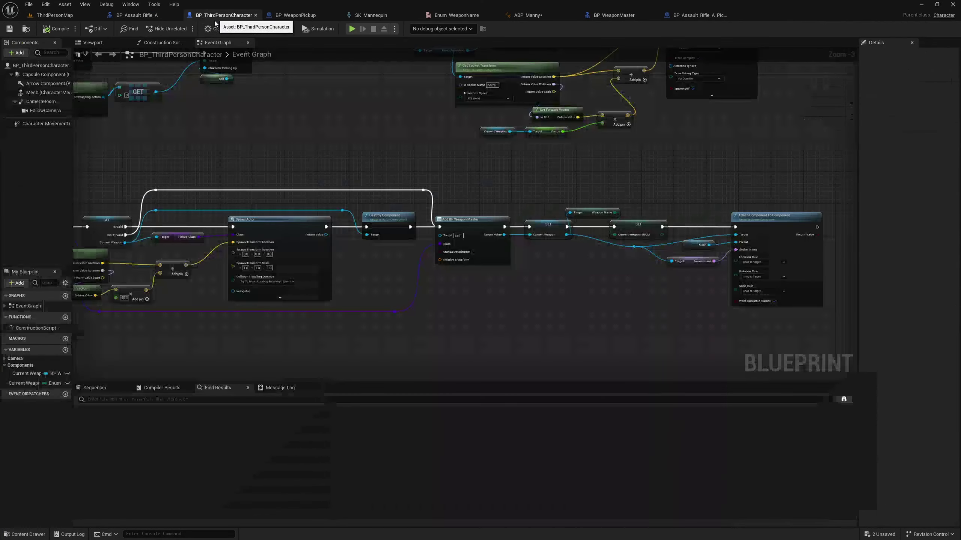
Step: Inspect the nodes that set and attach the current weapon in the character's event graph, and start a play test of ThirdPersonMap
{"action": "right_click_drag", "start_coordinate": [710, 280], "coordinate": [627, 264]}
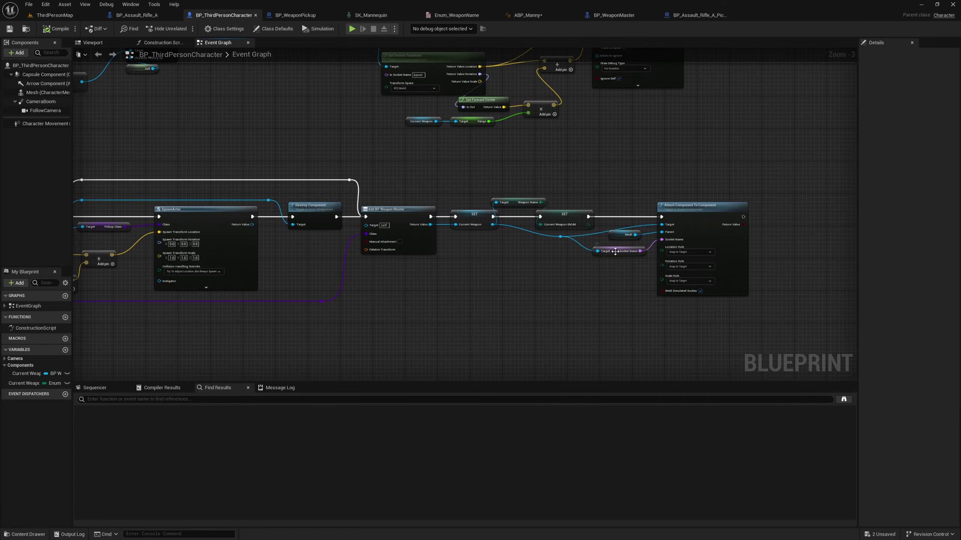
{"action": "left_click", "coordinate": [615, 252]}
{"action": "left_click", "coordinate": [536, 281]}
{"action": "left_click", "coordinate": [472, 220]}
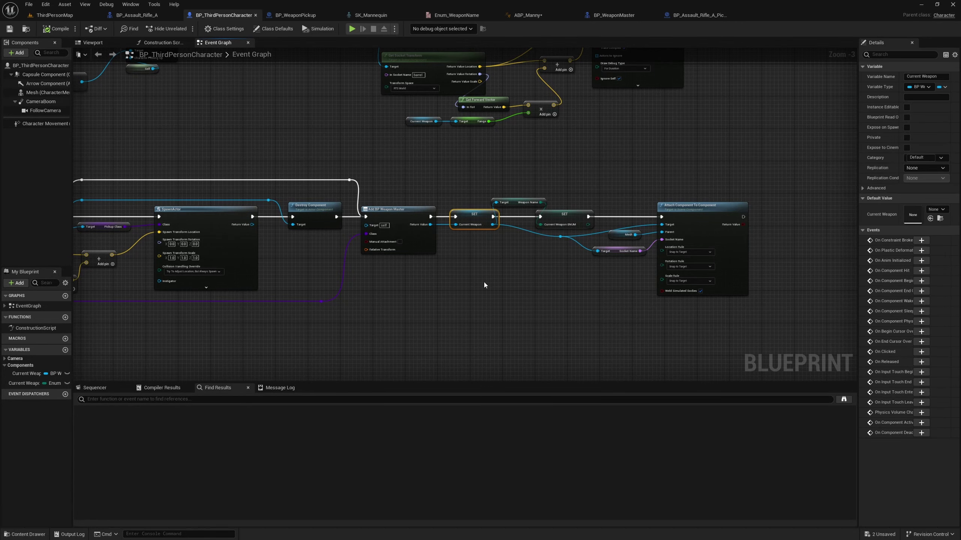
{"action": "left_click", "coordinate": [525, 307]}
{"action": "left_click", "coordinate": [55, 15]}
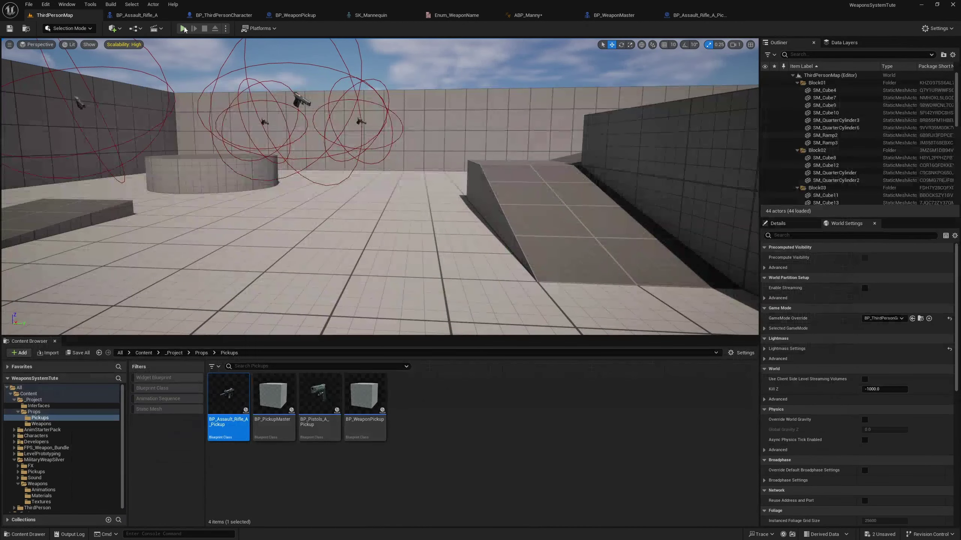
{"action": "left_click", "coordinate": [183, 28]}
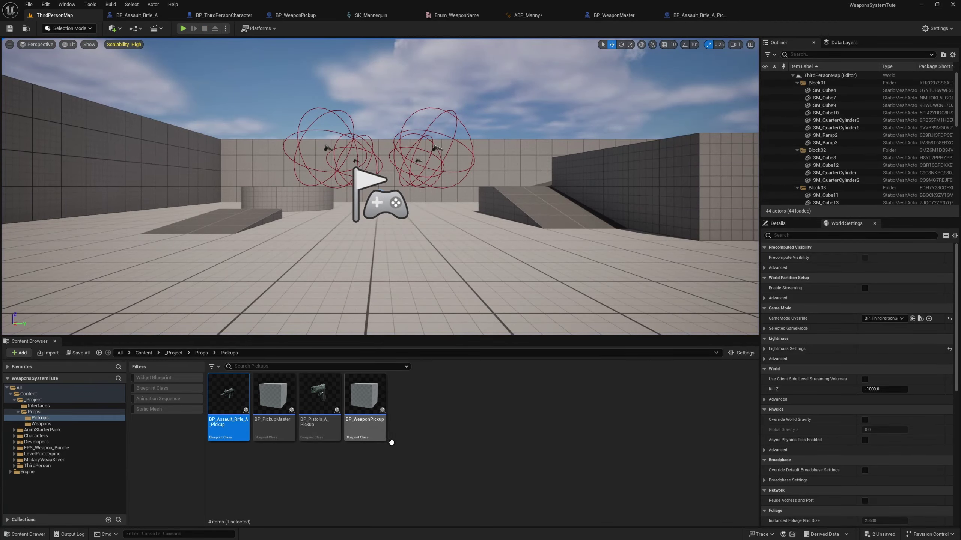
Step: Place two BP_Assault_Rifle_A_Pickup actors in the level beside the pistol pickups, and rotate the one nearest the wall
{"action": "key", "text": "e"}
{"action": "right_click_drag", "start_coordinate": [450, 281], "coordinate": [469, 315]}
{"action": "key", "text": "w"}
{"action": "key", "text": "a"}
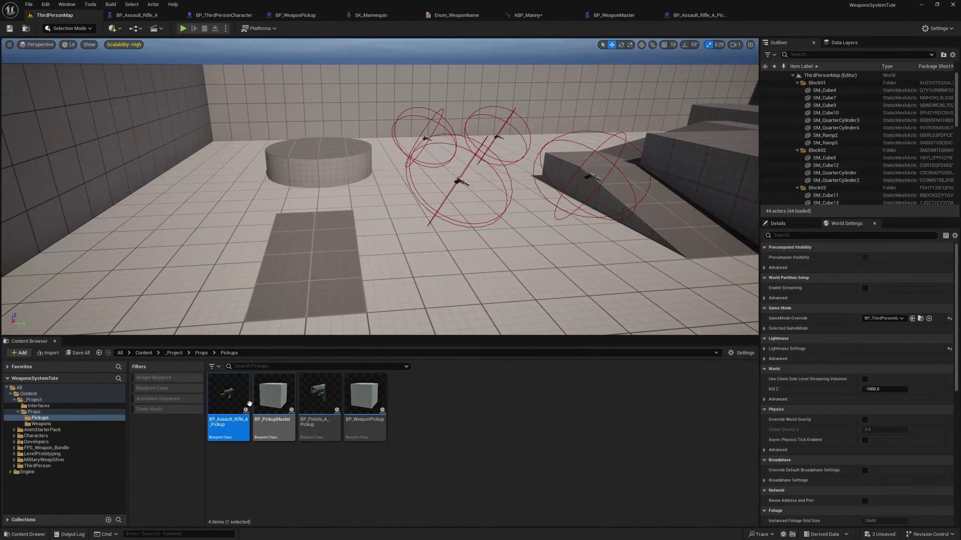
{"action": "left_click_drag", "start_coordinate": [235, 405], "coordinate": [181, 214]}
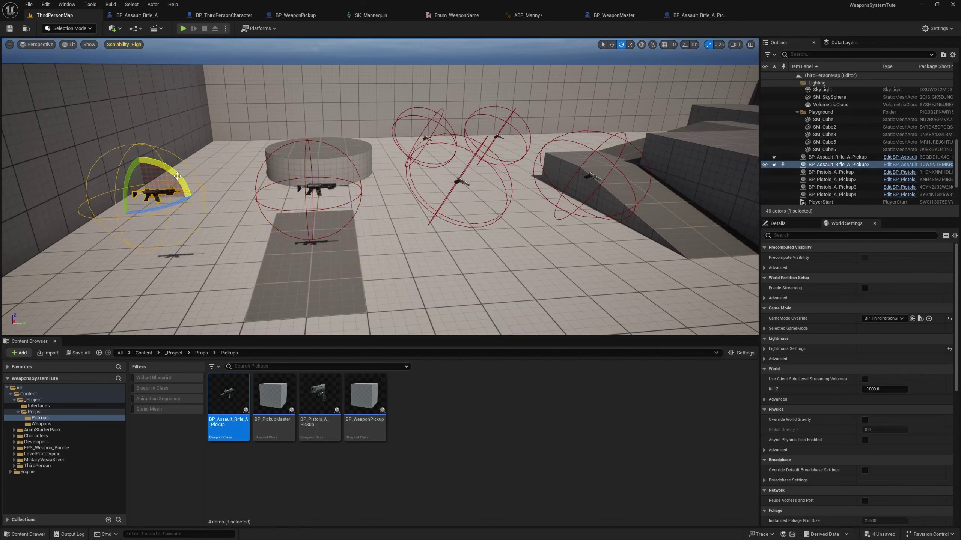
{"action": "left_click_drag", "start_coordinate": [177, 177], "coordinate": [278, 160]}
{"action": "left_click", "coordinate": [324, 190]}
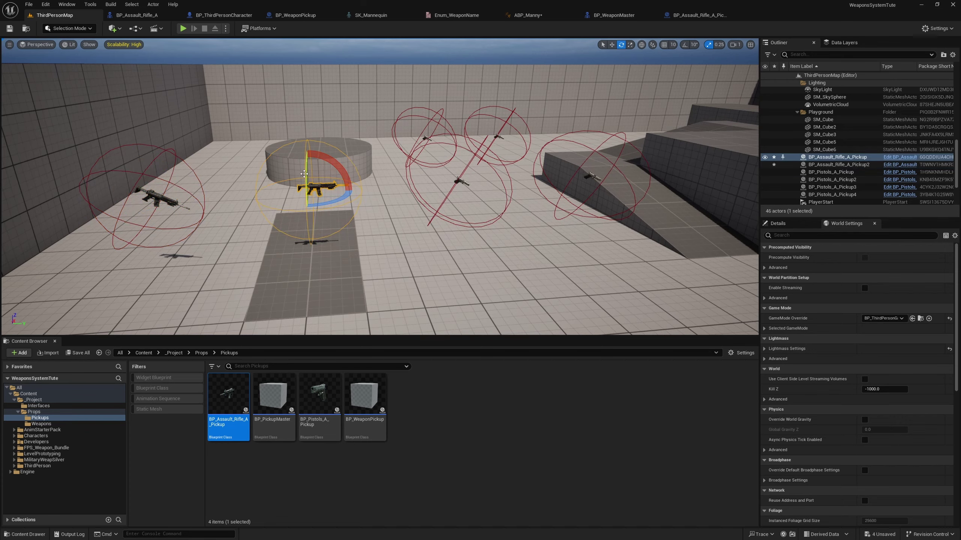
Step: Play-test the level, walking the character into the assault rifle and pistol pickups to check how each weapon is held
{"action": "left_click", "coordinate": [183, 28]}
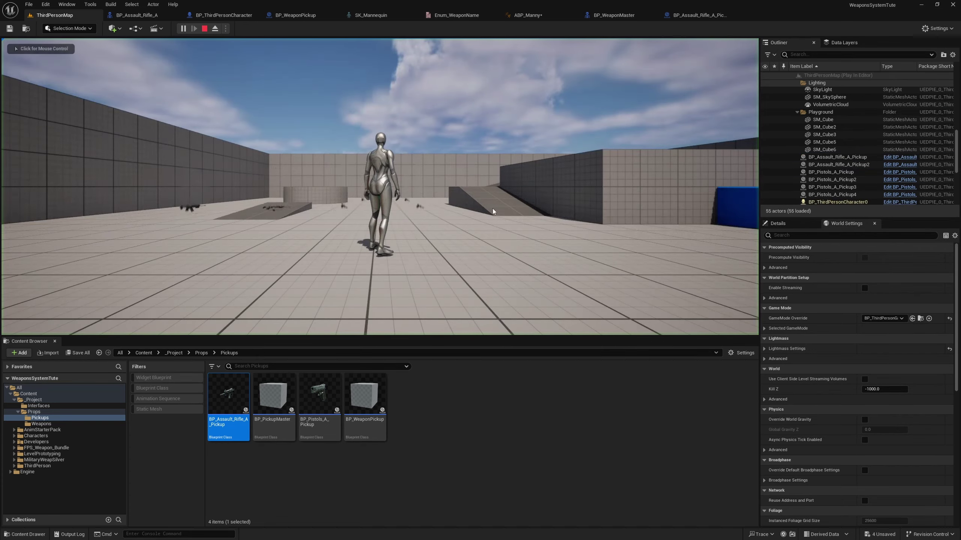
{"action": "key", "text": "w"}
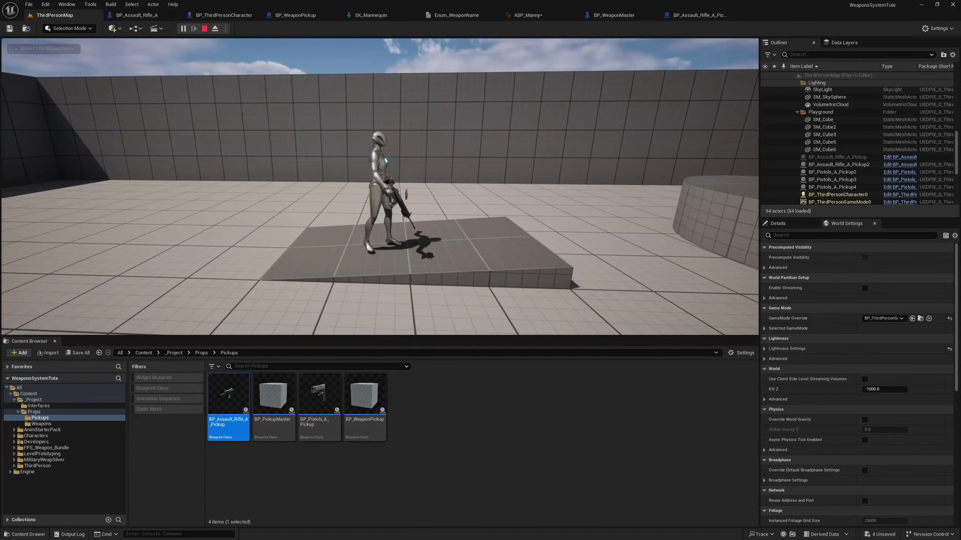
{"action": "key", "text": "s"}
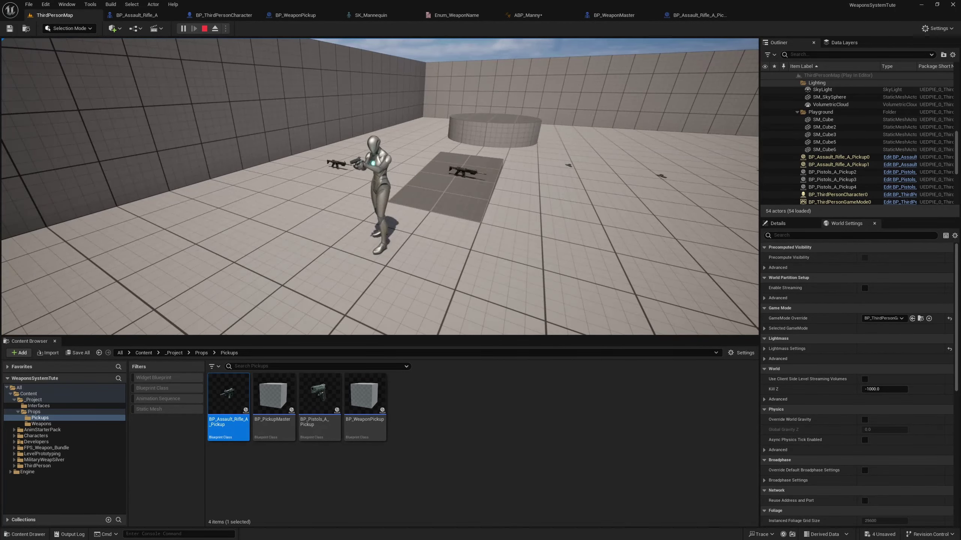
{"action": "key", "text": "Escape"}
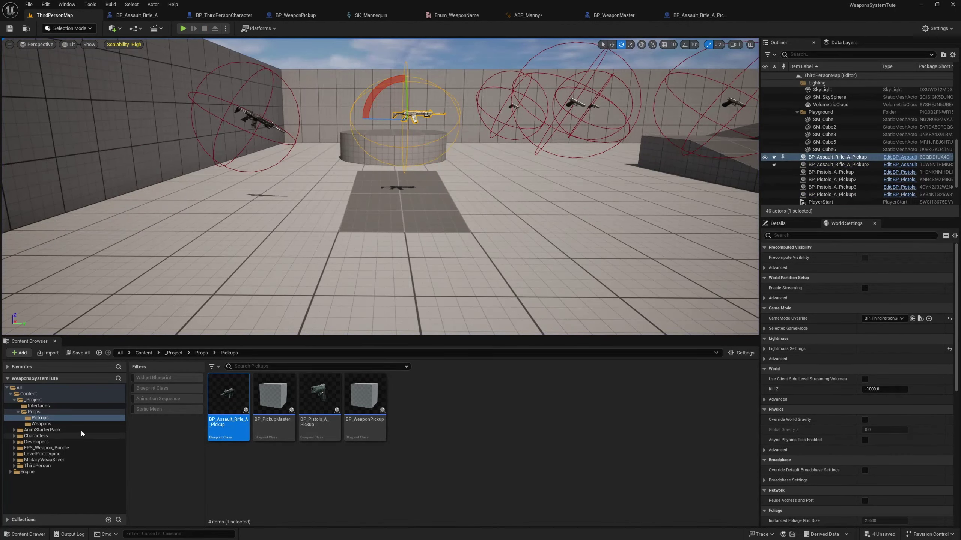
Step: Open the UE5_Idle_Rifle_Ironsights animation from the AnimStarterPack/UE5 folder
{"action": "left_click", "coordinate": [44, 430]}
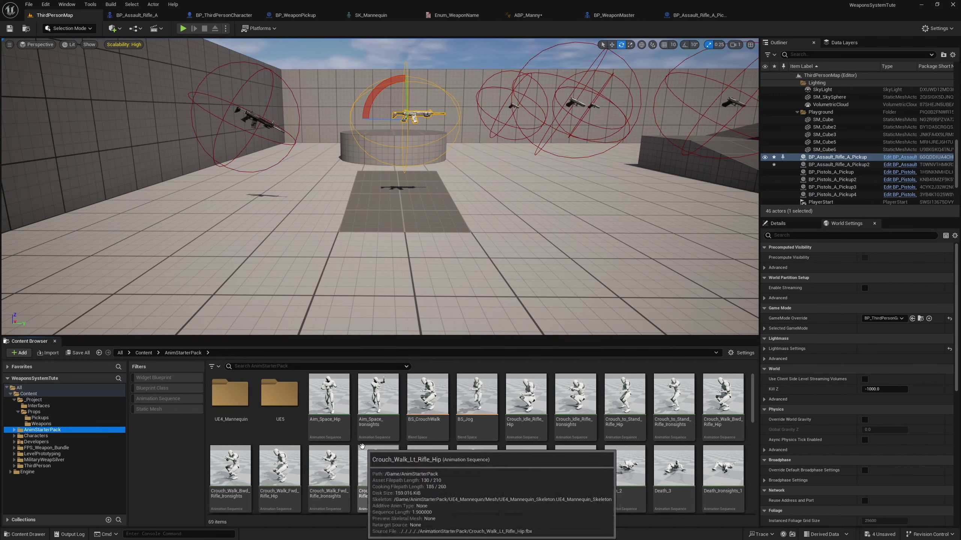
{"action": "double_click", "coordinate": [280, 395]}
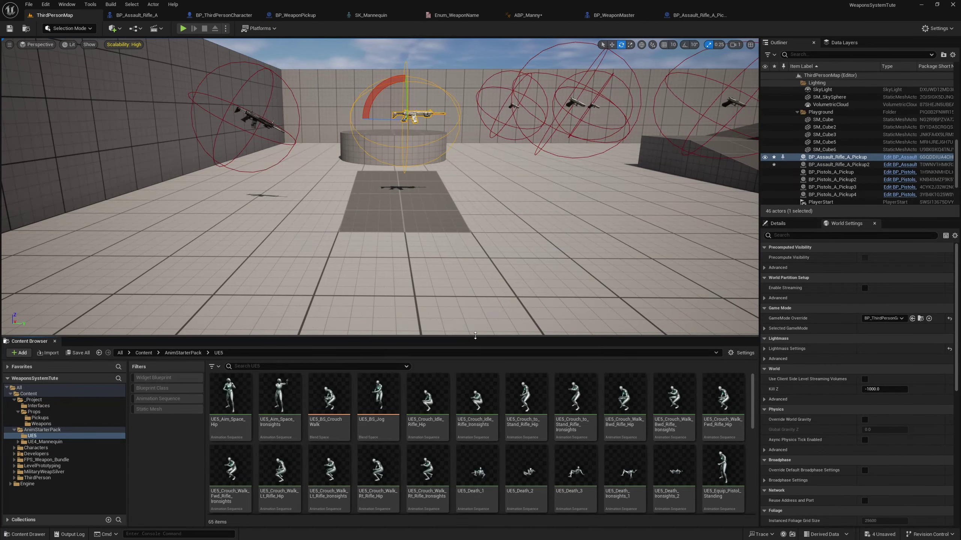
{"action": "left_click_drag", "start_coordinate": [476, 336], "coordinate": [548, 174]}
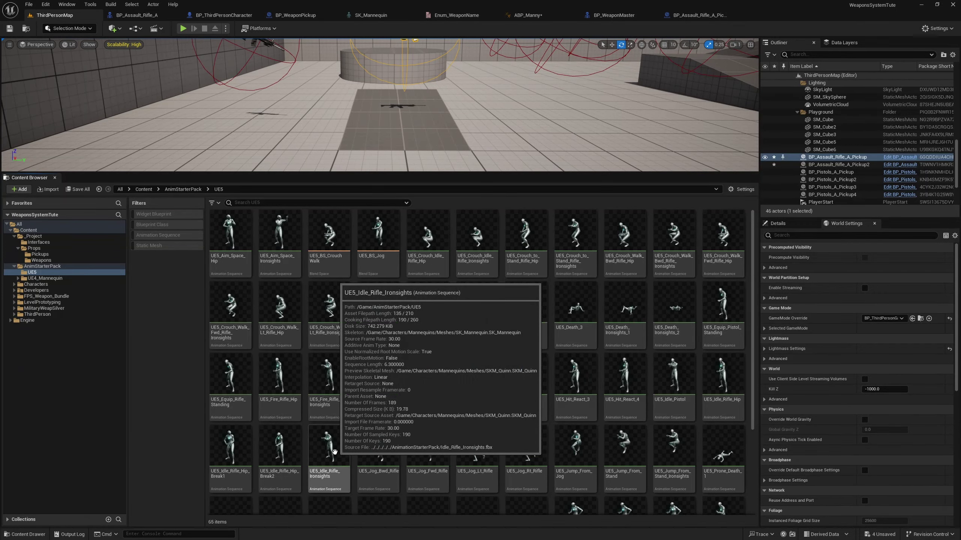
{"action": "double_click", "coordinate": [329, 446]}
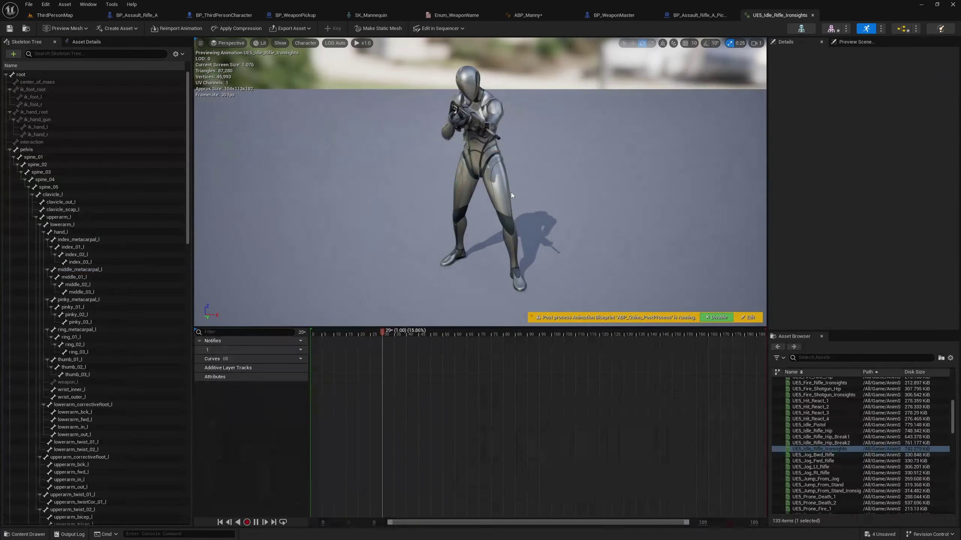
{"action": "left_click_drag", "start_coordinate": [481, 181], "coordinate": [469, 200], "text": "alt"}
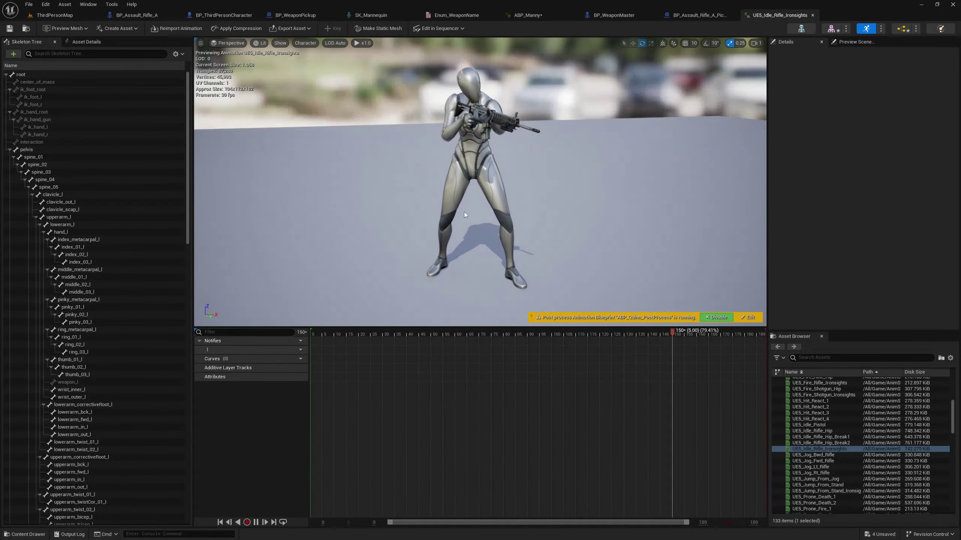
Step: At frame 0 of the animation, rotate the hand_r bone to about -119.6°, 1.2°, -49.3°, turning the rifle to face forward
{"action": "left_click", "coordinate": [220, 522]}
{"action": "right_click_drag", "start_coordinate": [467, 304], "coordinate": [432, 278]}
{"action": "key", "text": "a"}
{"action": "key", "text": "w"}
{"action": "scroll", "coordinate": [502, 278], "scroll_direction": "down", "scroll_amount": 3}
{"action": "key", "text": "w"}
{"action": "key", "text": "d"}
{"action": "scroll", "coordinate": [480, 282], "scroll_direction": "down", "scroll_amount": 2}
{"action": "right_click_drag", "start_coordinate": [561, 227], "coordinate": [561, 227]}
{"action": "key", "text": "s"}
{"action": "key", "text": "a"}
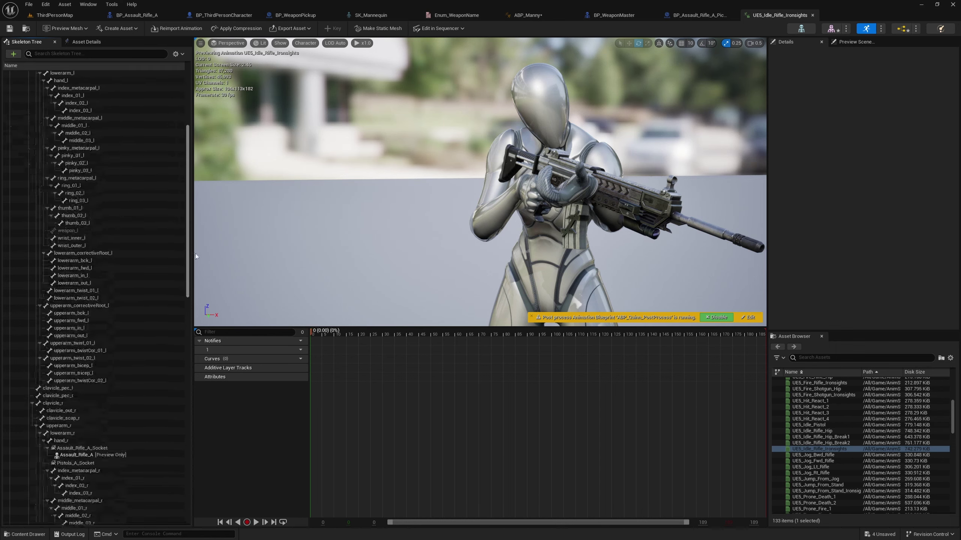
{"action": "scroll", "coordinate": [137, 296], "scroll_direction": "down", "scroll_amount": 10}
{"action": "left_click", "coordinate": [59, 321]}
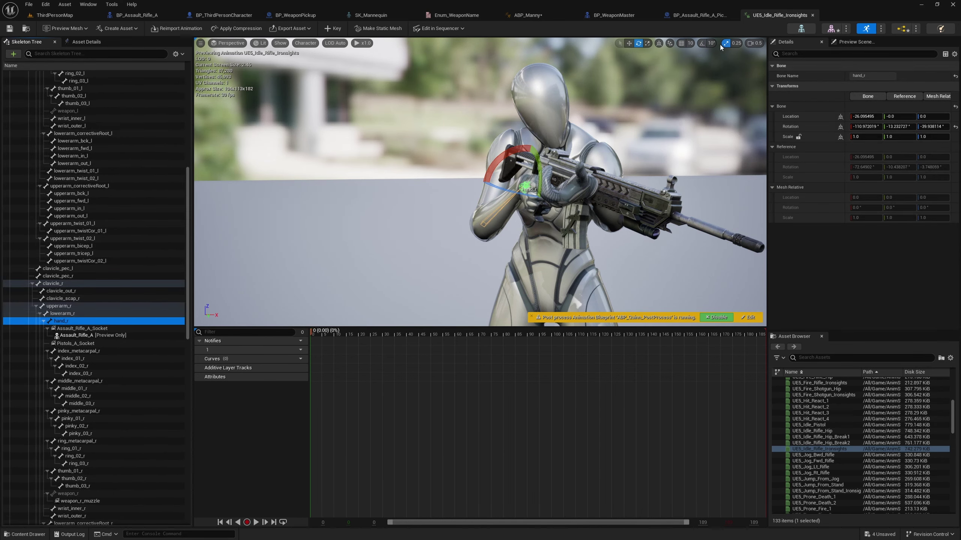
{"action": "left_click", "coordinate": [658, 43]}
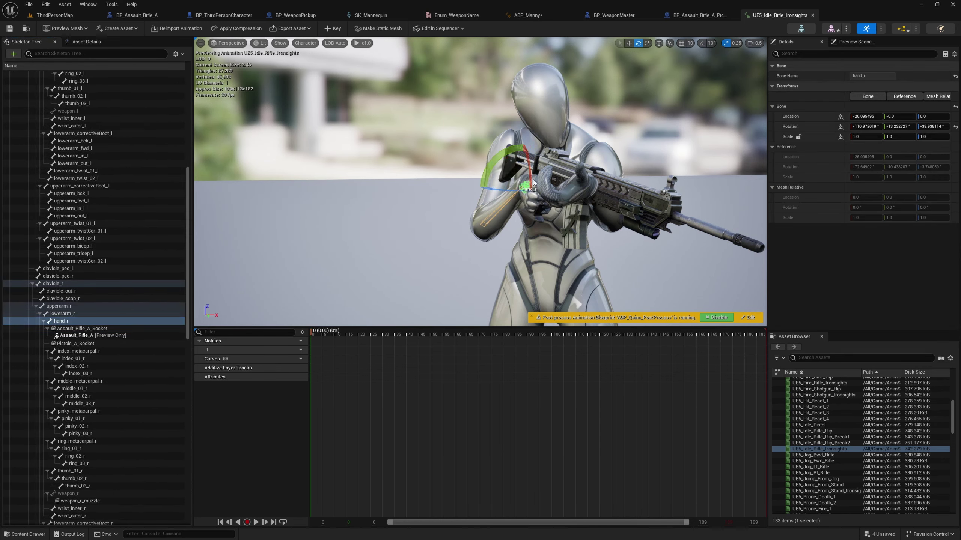
{"action": "right_click_drag", "start_coordinate": [342, 194], "coordinate": [366, 195]}
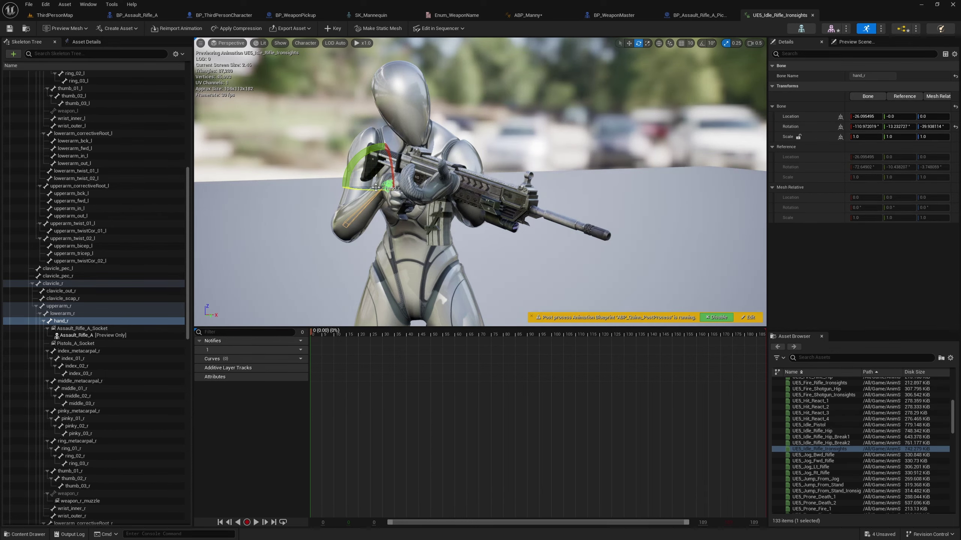
{"action": "left_click_drag", "start_coordinate": [376, 187], "coordinate": [350, 162]}
{"action": "key", "text": "d"}
{"action": "right_click_drag", "start_coordinate": [448, 199], "coordinate": [421, 193]}
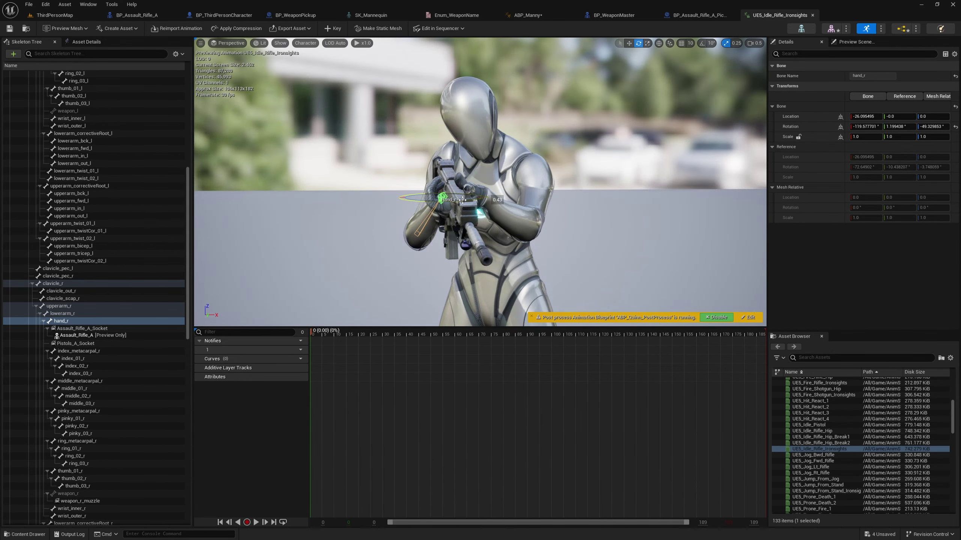
Step: Fine-tune the hand_r bone's rotation to about -121.4°, 10.9°, -44.3°, levelling the rifle's aim
{"action": "left_click_drag", "start_coordinate": [462, 200], "coordinate": [441, 140]}
{"action": "key", "text": "a"}
{"action": "right_click_drag", "start_coordinate": [442, 151], "coordinate": [543, 150]}
{"action": "scroll", "coordinate": [545, 151], "scroll_direction": "down", "scroll_amount": 3}
{"action": "key", "text": "w"}
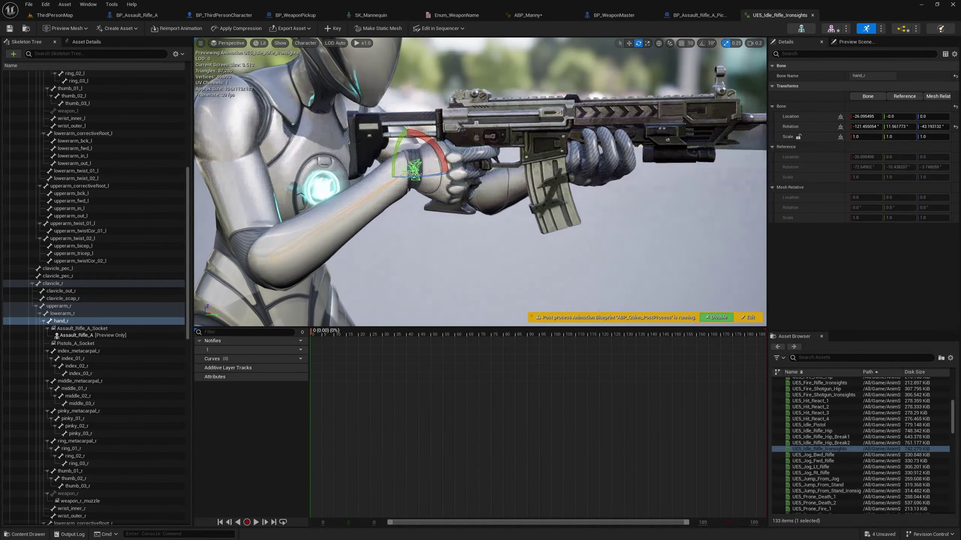
{"action": "left_click_drag", "start_coordinate": [434, 143], "coordinate": [438, 146]}
Step: Rotate the upperarm_l bone slightly to bring the left hand onto the underside of the rifle
{"action": "key", "text": "d"}
{"action": "right_click_drag", "start_coordinate": [458, 161], "coordinate": [321, 164]}
{"action": "key", "text": "d"}
{"action": "key", "text": "a"}
{"action": "right_click_drag", "start_coordinate": [509, 179], "coordinate": [509, 179]}
{"action": "scroll", "coordinate": [169, 163], "scroll_direction": "up", "scroll_amount": 10}
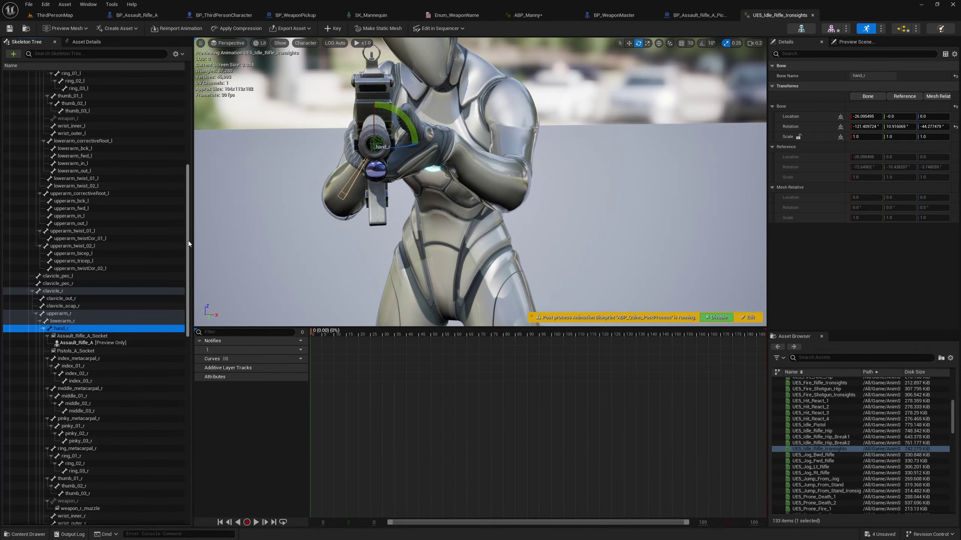
{"action": "left_click", "coordinate": [60, 210]}
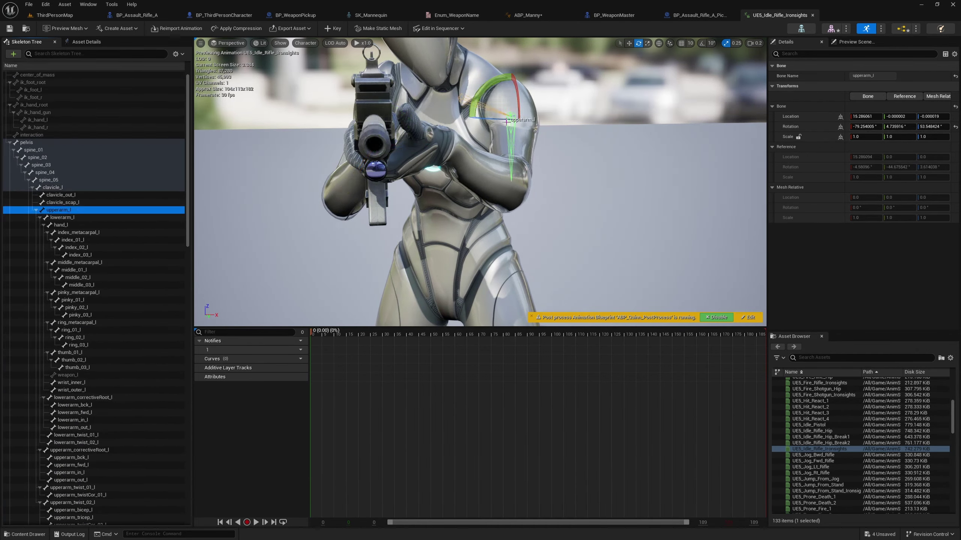
{"action": "left_click_drag", "start_coordinate": [503, 121], "coordinate": [520, 119]}
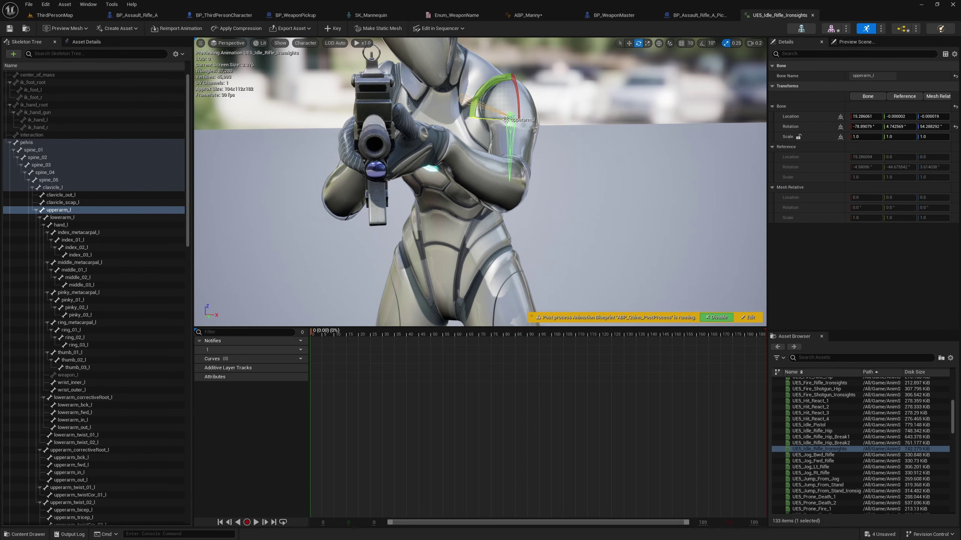
{"action": "left_click_drag", "start_coordinate": [475, 156], "coordinate": [516, 126], "text": "alt"}
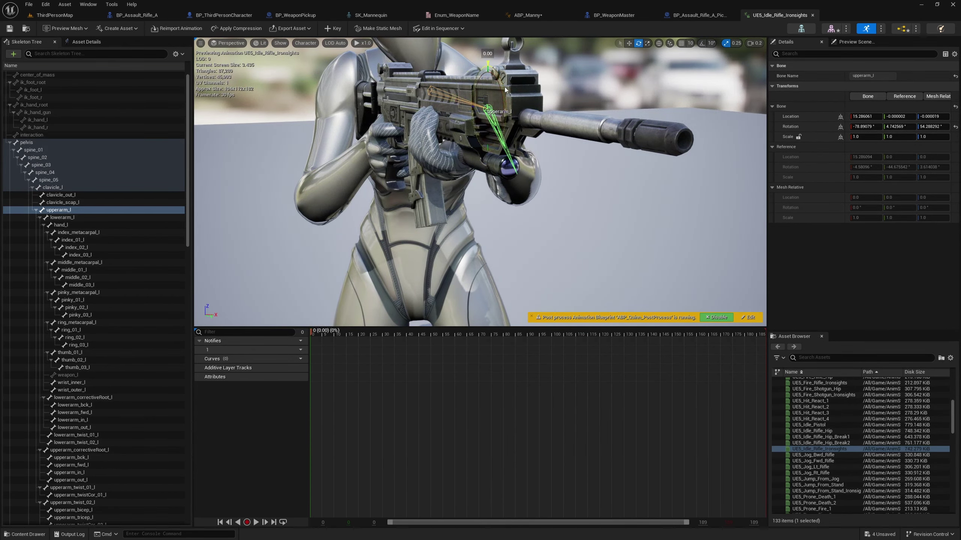
{"action": "left_click_drag", "start_coordinate": [506, 90], "coordinate": [493, 84], "text": "alt"}
{"action": "mouse_move", "coordinate": [474, 79]}
{"action": "right_mouse_down"}
{"action": "mouse_move", "coordinate": [515, 66]}
{"action": "mouse_move", "coordinate": [475, 79]}
{"action": "right_mouse_up"}
{"action": "left_click_drag", "start_coordinate": [444, 130], "coordinate": [441, 132]}
{"action": "right_click_drag", "start_coordinate": [441, 132], "coordinate": [402, 219]}
{"action": "scroll", "coordinate": [503, 163], "scroll_direction": "up", "scroll_amount": 2}
Step: Select the skeleton's bones and key the adjusted pose at frame 0
{"action": "left_click", "coordinate": [104, 258]}
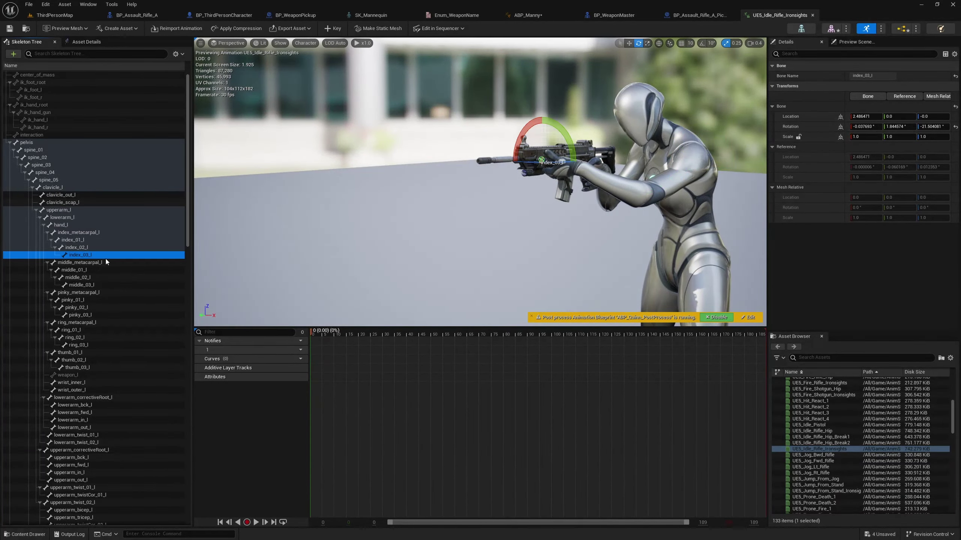
{"action": "key", "text": "shift+End"}
{"action": "left_click", "coordinate": [333, 31]}
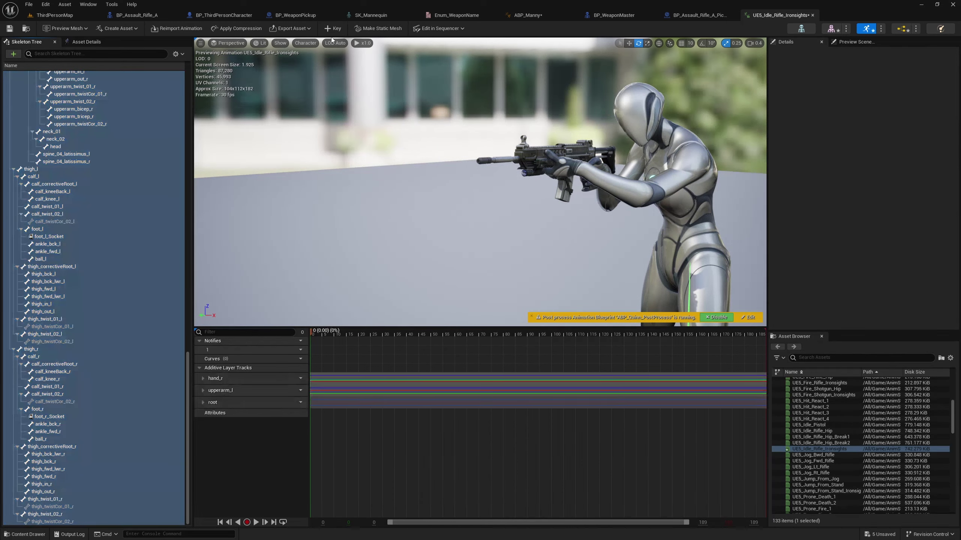
Step: Preview the keyed rifle idle animation, and save and close UE5_Idle_Rifle_Ironsights
{"action": "left_click", "coordinate": [257, 525]}
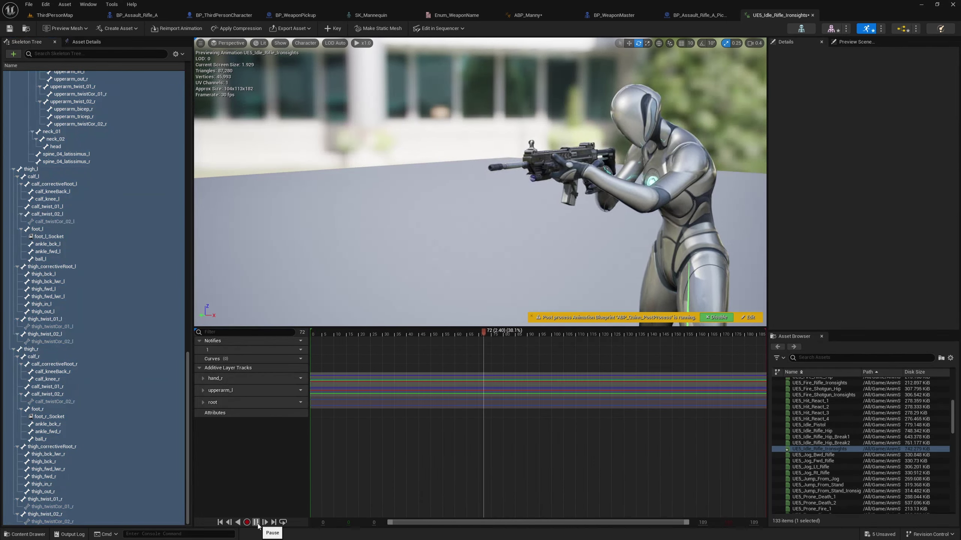
{"action": "left_click", "coordinate": [257, 524]}
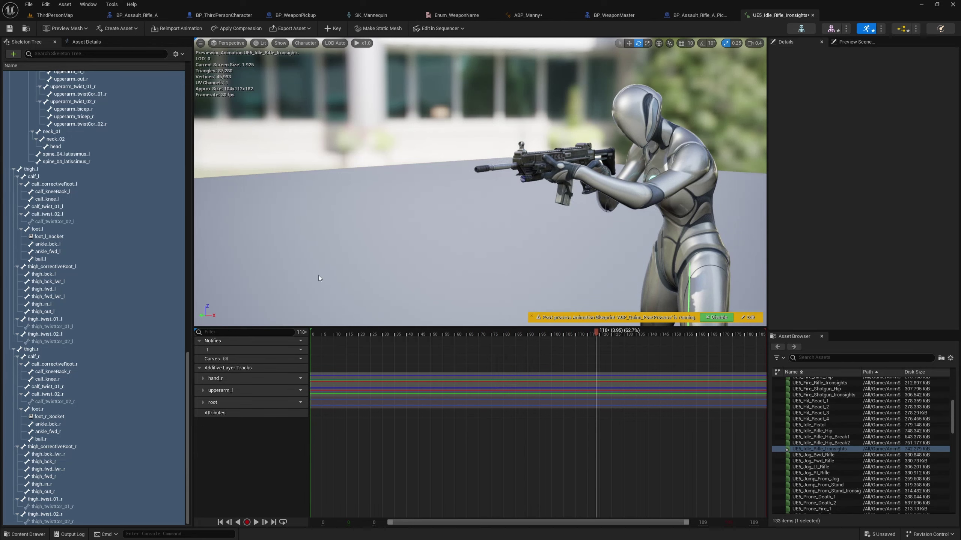
{"action": "left_click", "coordinate": [9, 30]}
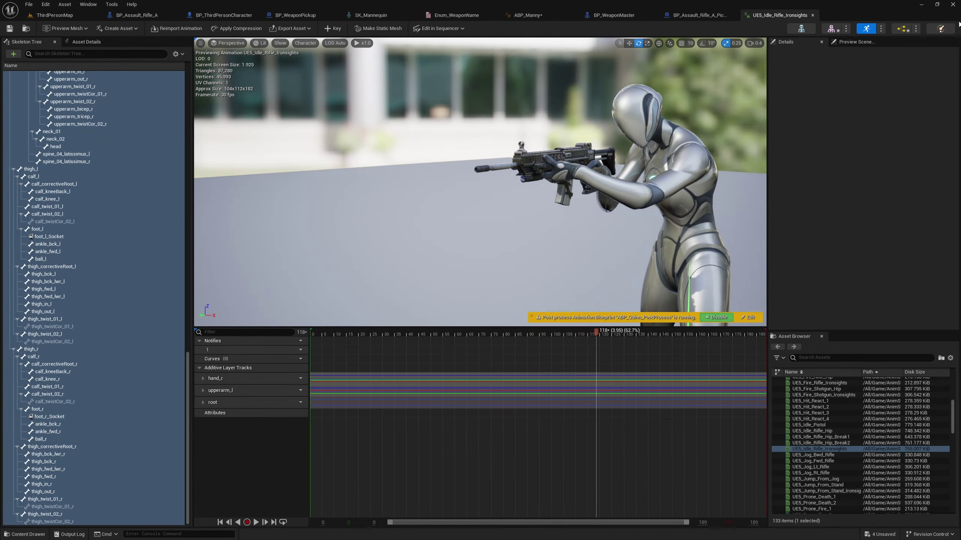
{"action": "left_click", "coordinate": [812, 15]}
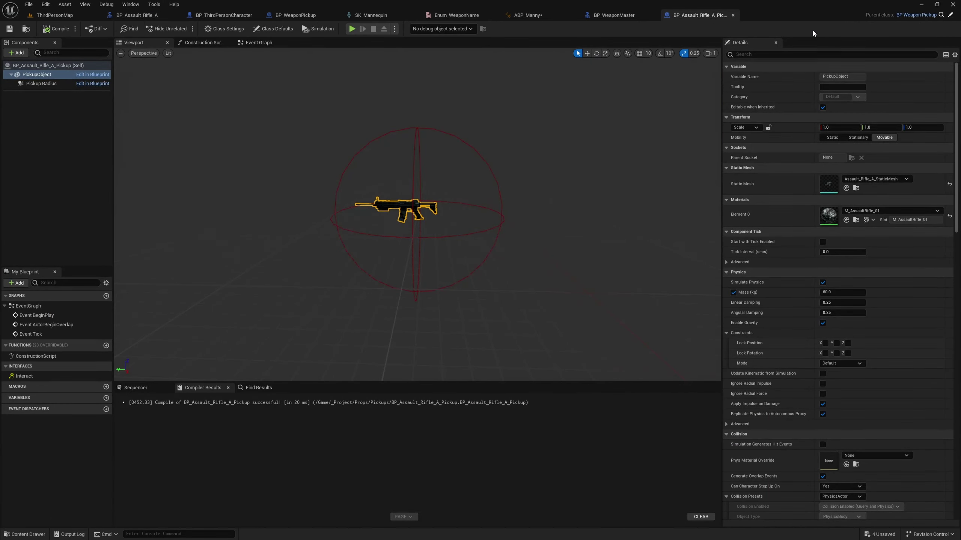
Step: In ABP_Manny's AnimGraph, move the Main States, Locomotion and Pistols_A Anims nodes up to make room beneath them
{"action": "left_click", "coordinate": [542, 19]}
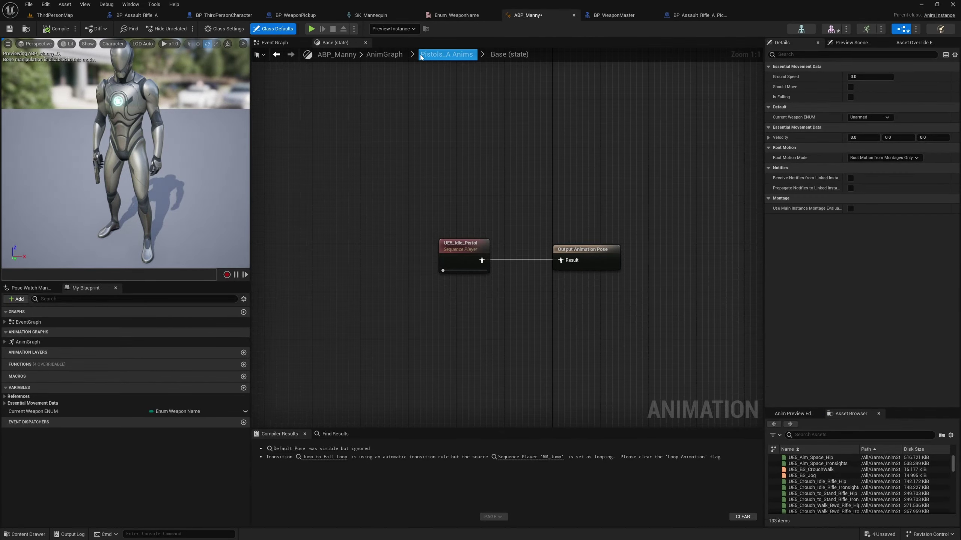
{"action": "left_click", "coordinate": [390, 54]}
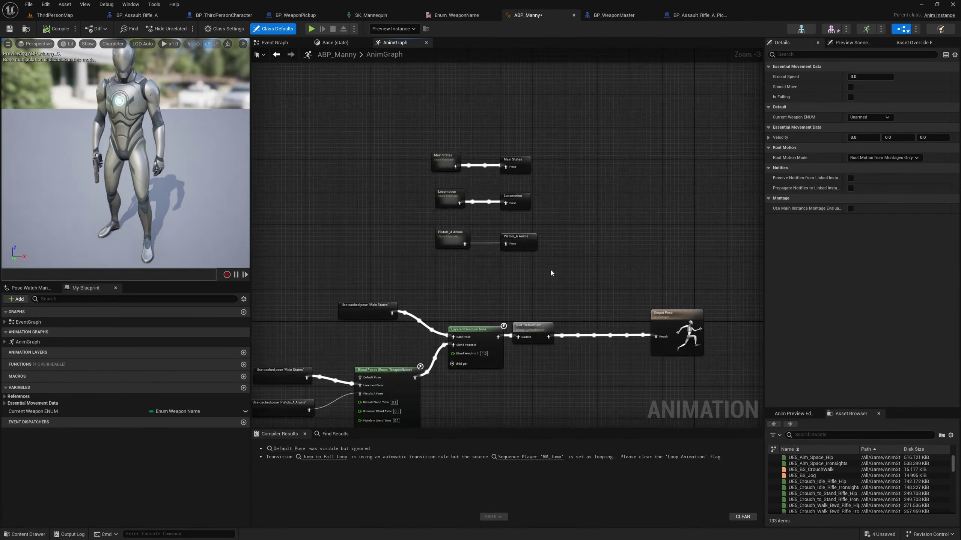
{"action": "left_click_drag", "start_coordinate": [571, 261], "coordinate": [424, 116]}
{"action": "left_click", "coordinate": [436, 218]}
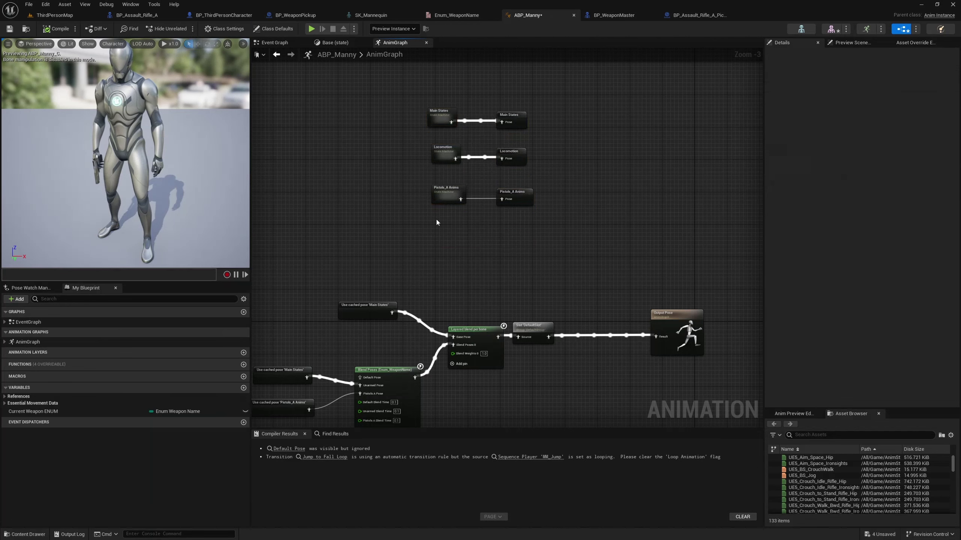
Step: Add a new state machine to the AnimGraph beneath the Pistols_A Anims state machine
{"action": "scroll", "coordinate": [432, 220], "scroll_direction": "up", "scroll_amount": 3}
{"action": "right_click", "coordinate": [433, 225]}
{"action": "type", "text": "tat"}
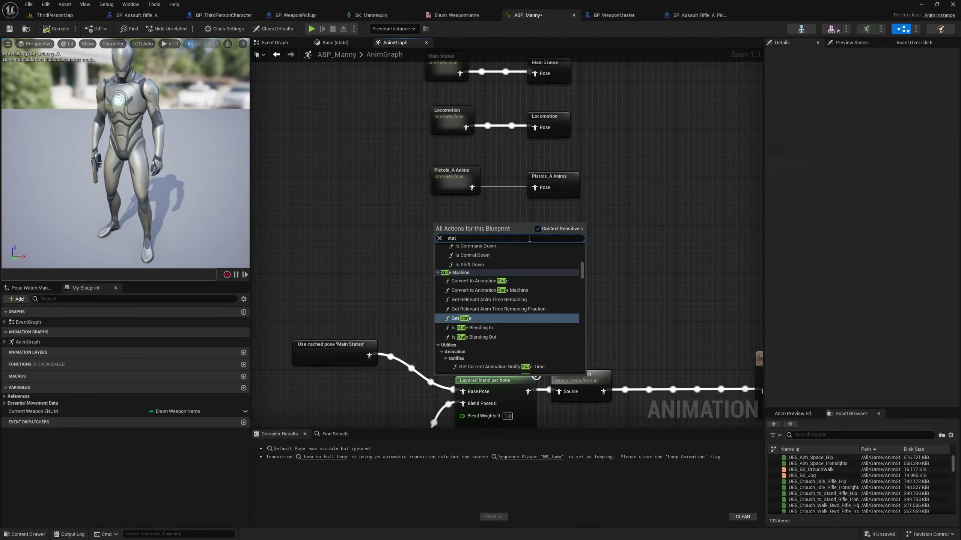
{"action": "key", "text": "Up"}
{"action": "key", "text": "Up"}
{"action": "key", "text": "Up"}
{"action": "key", "text": "Up"}
{"action": "key", "text": "Up"}
{"action": "key", "text": "Up"}
{"action": "key", "text": "Up"}
{"action": "key", "text": "Up"}
{"action": "key", "text": "Return"}
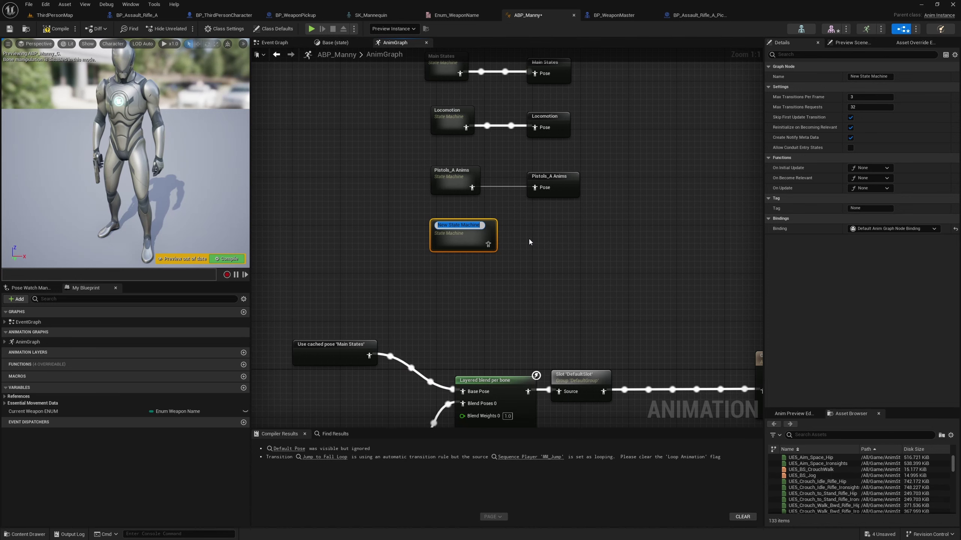
Step: Name the new state machine Assault_Rifle_A Anims
{"action": "type", "text": "Assault"}
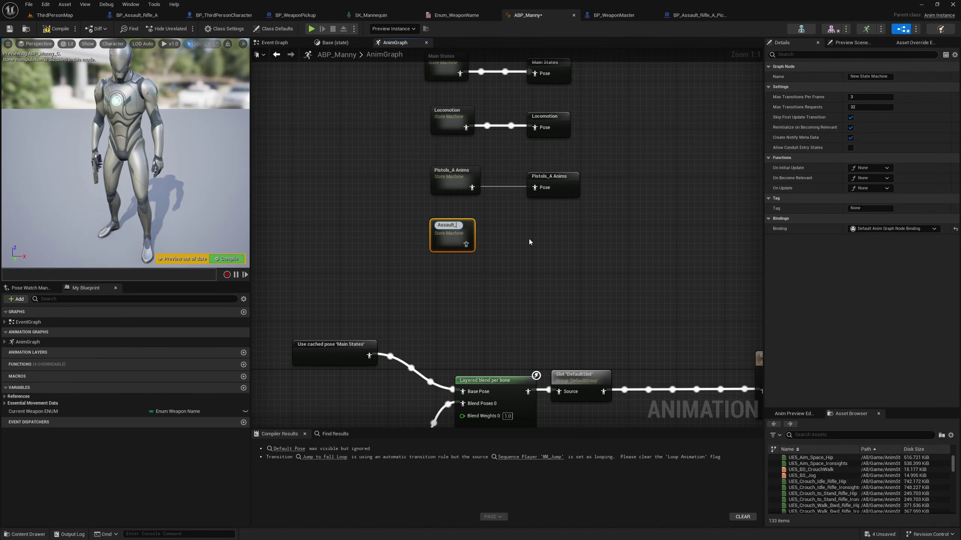
{"action": "type", "text": "_Rifle_A Anim"}
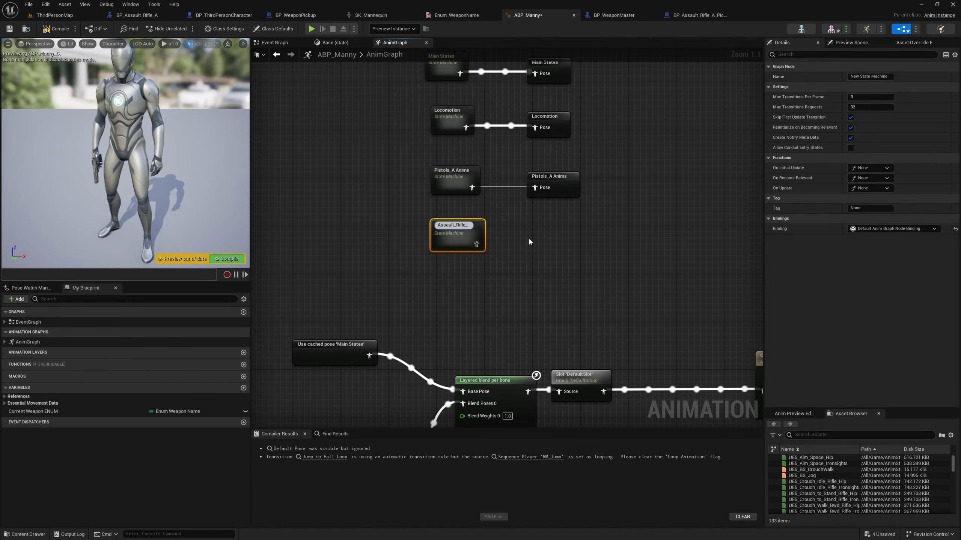
{"action": "type", "text": "s"}
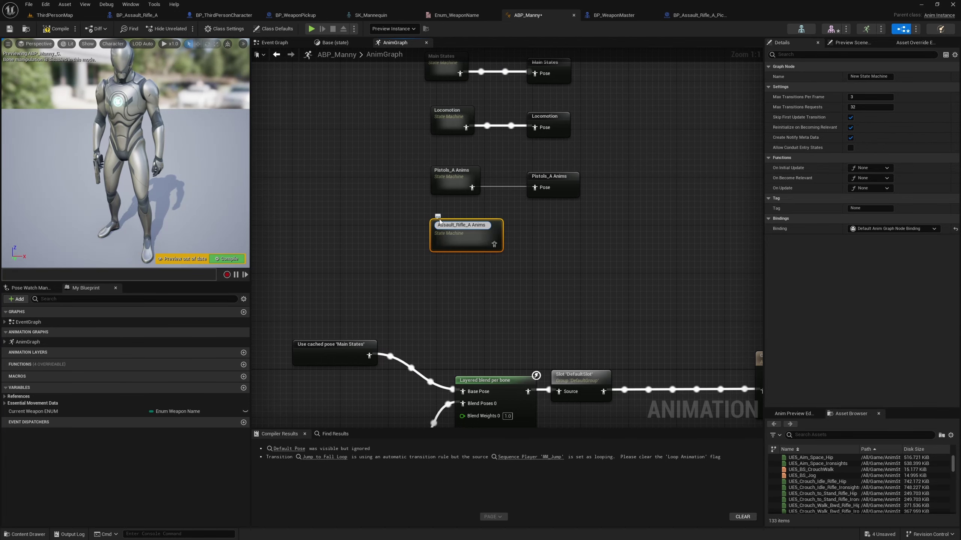
{"action": "key", "text": "ctrl+a"}
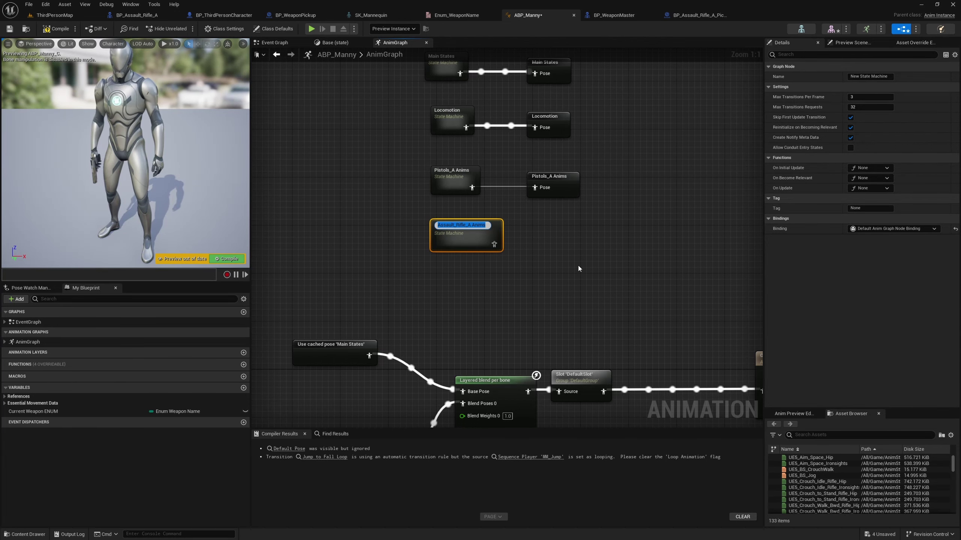
{"action": "left_click", "coordinate": [532, 257]}
Step: Save the rifle state machine's output as a cached pose named Assault_Rifle_A Anims and align it beside the state machine
{"action": "left_click_drag", "start_coordinate": [488, 242], "coordinate": [548, 243]}
{"action": "type", "text": "cache"}
{"action": "key", "text": "Return"}
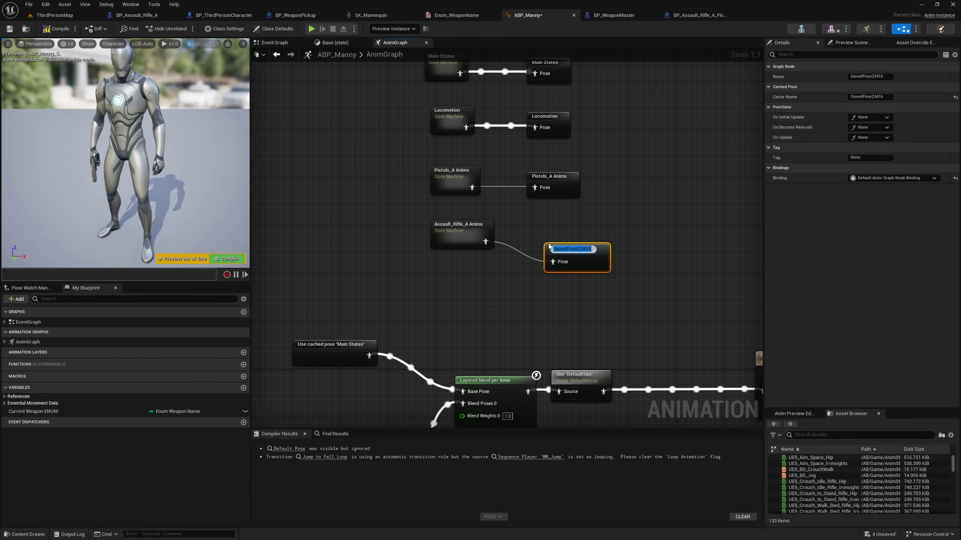
{"action": "key", "text": "Return"}
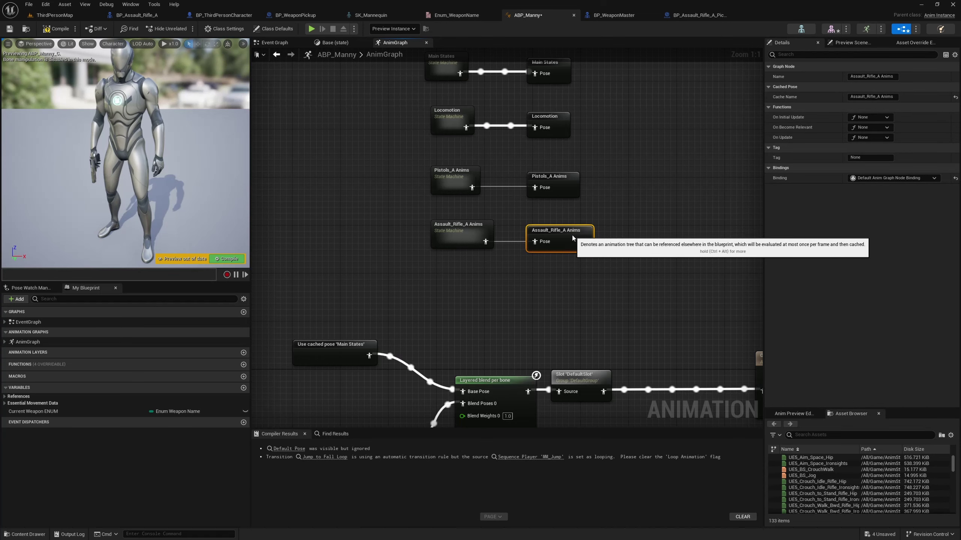
{"action": "left_click_drag", "start_coordinate": [570, 240], "coordinate": [576, 233]}
Step: Open the Assault_Rifle_A Anims state machine and add a state named Base connected from Entry
{"action": "left_click", "coordinate": [450, 226]}
{"action": "double_click", "coordinate": [450, 226]}
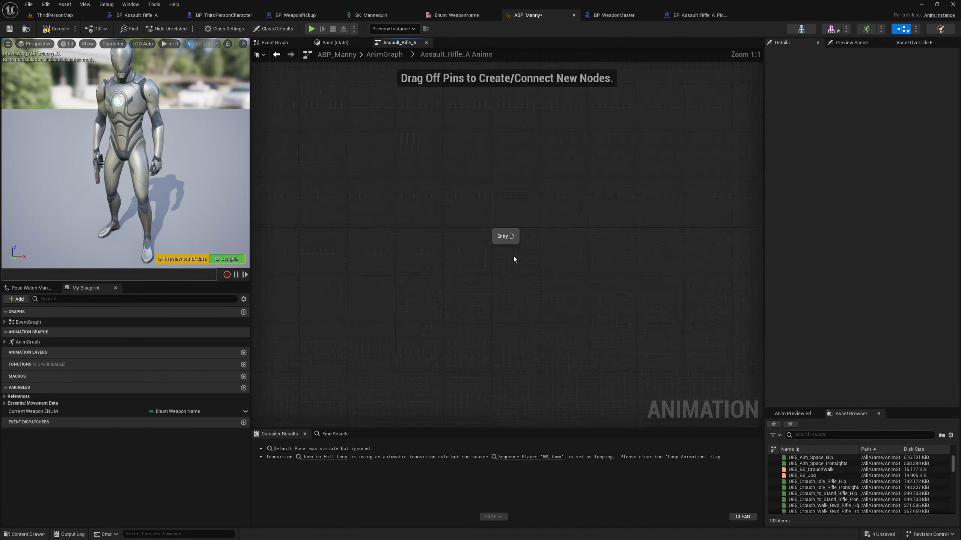
{"action": "left_click_drag", "start_coordinate": [513, 238], "coordinate": [571, 235]}
{"action": "left_click", "coordinate": [589, 251]}
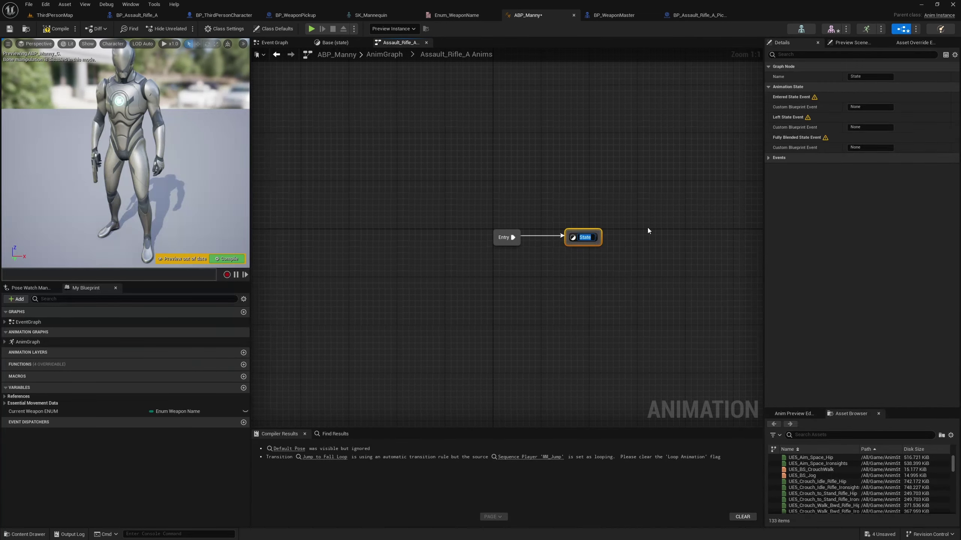
{"action": "type", "text": "Base"}
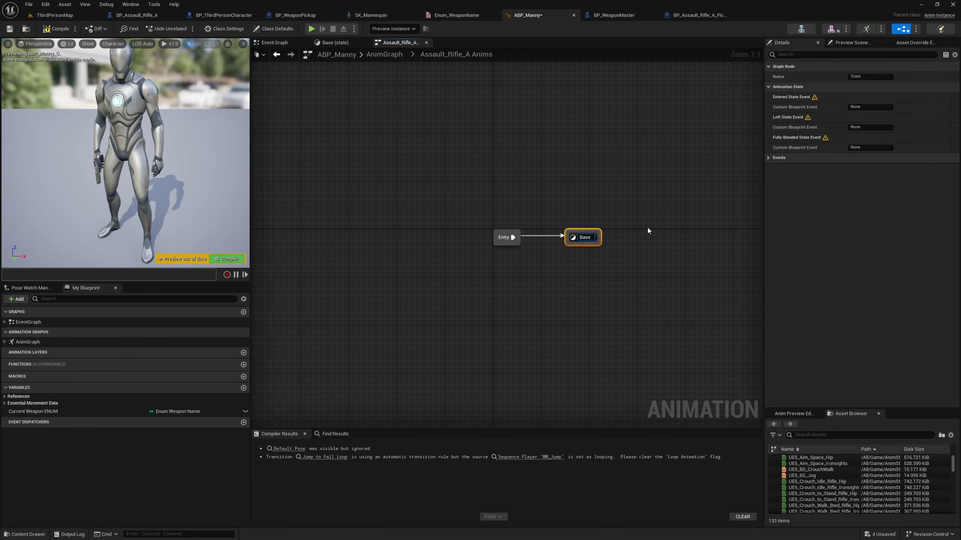
{"action": "left_click", "coordinate": [647, 226]}
Step: In the Base state, add the UE5_Idle_Rifle_Ironsights sequence and connect it to the Output Animation Pose
{"action": "double_click", "coordinate": [592, 239]}
{"action": "right_click_drag", "start_coordinate": [579, 243], "coordinate": [710, 267]}
{"action": "scroll", "coordinate": [878, 487], "scroll_direction": "down", "scroll_amount": 5}
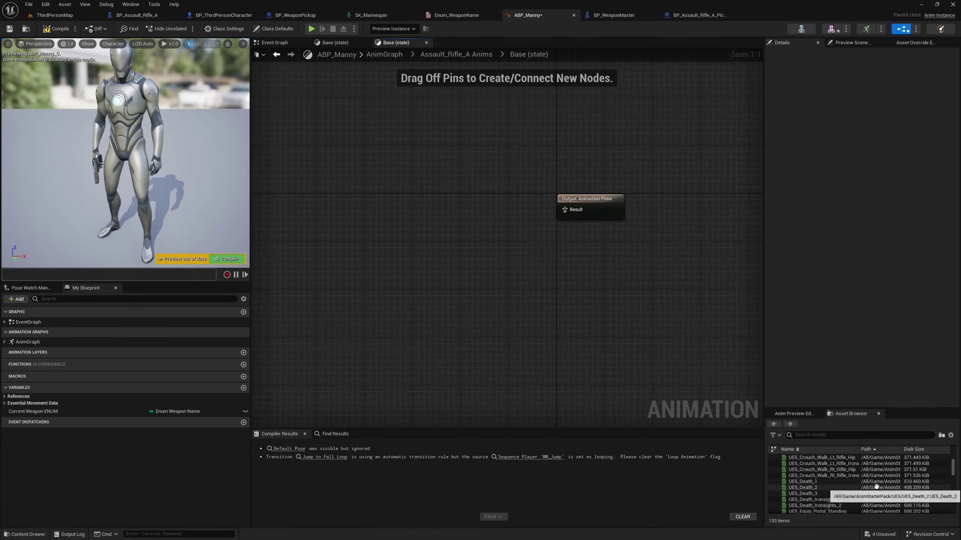
{"action": "scroll", "coordinate": [878, 486], "scroll_direction": "down", "scroll_amount": 3}
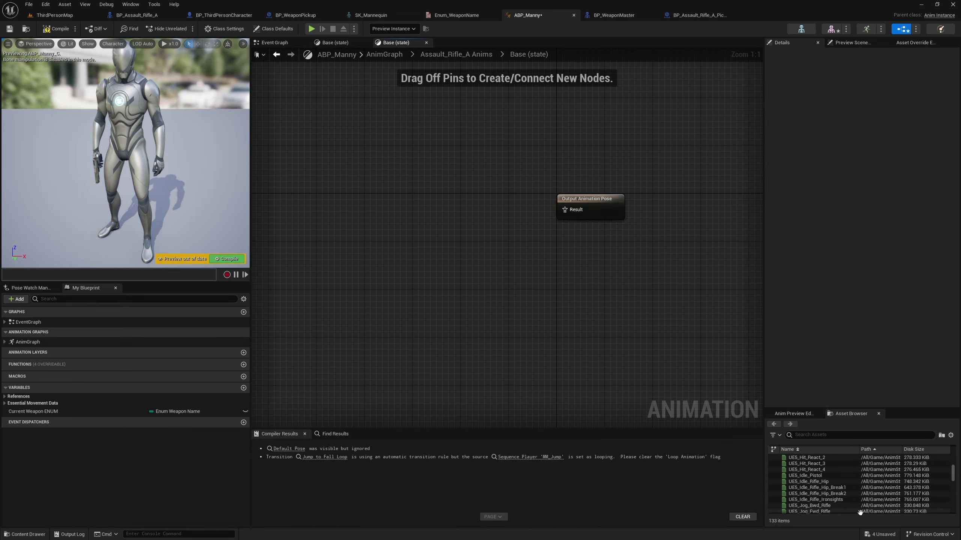
{"action": "left_click_drag", "start_coordinate": [835, 502], "coordinate": [465, 181]}
{"action": "left_click_drag", "start_coordinate": [526, 205], "coordinate": [556, 213]}
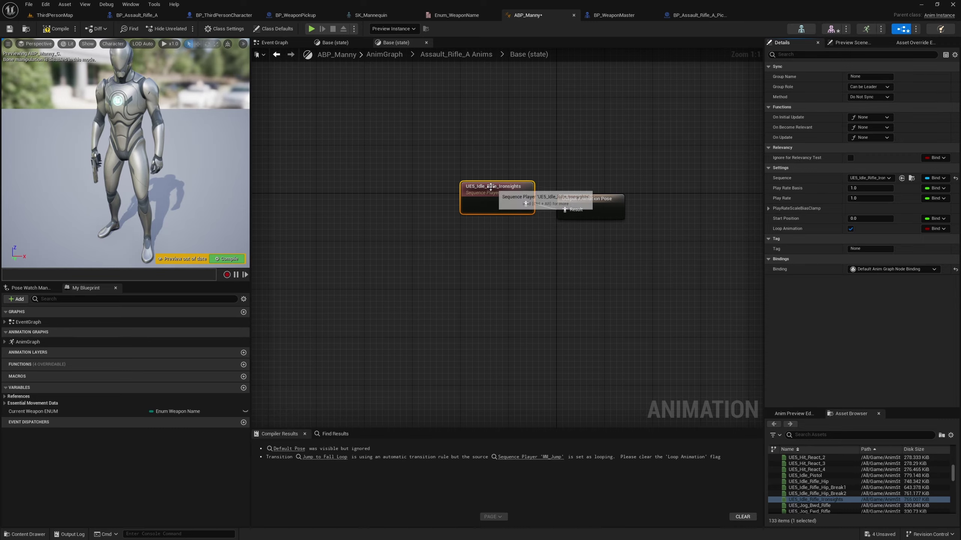
{"action": "left_click_drag", "start_coordinate": [491, 191], "coordinate": [478, 196]}
{"action": "left_click", "coordinate": [544, 272]}
{"action": "left_click", "coordinate": [499, 213]}
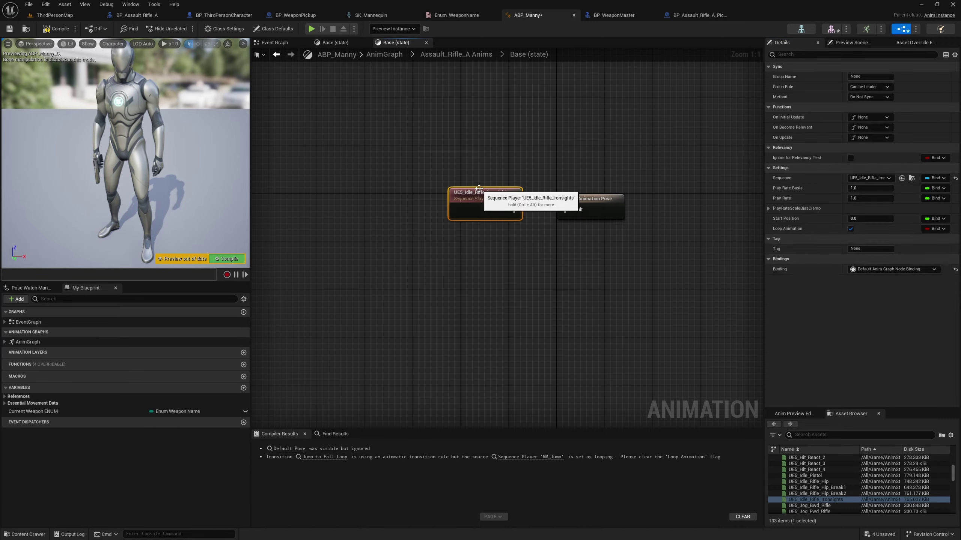
Step: Find and open UE5_Idle_Rifle_Ironsights to check the rifle pose, close it, and return to ABP_Manny's Base state
{"action": "left_click", "coordinate": [902, 176]}
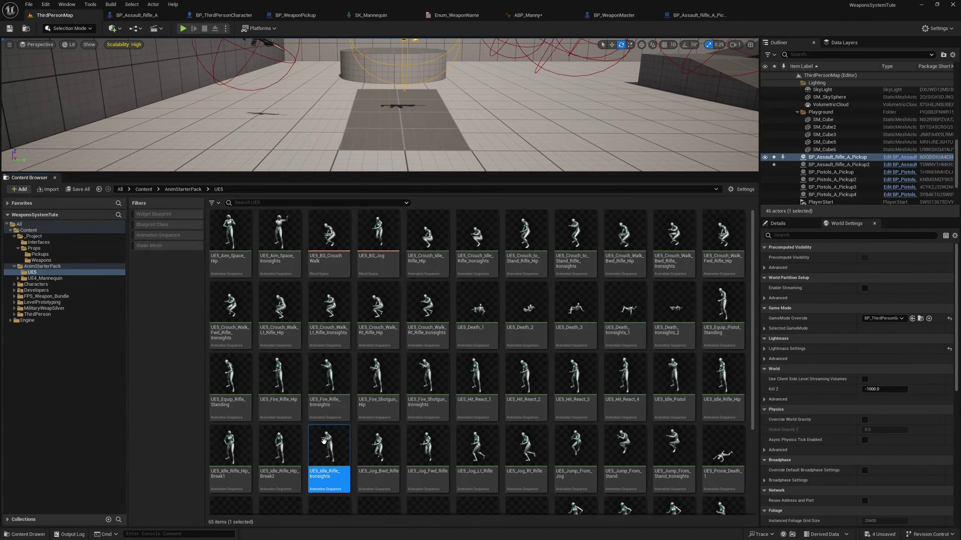
{"action": "double_click", "coordinate": [328, 454]}
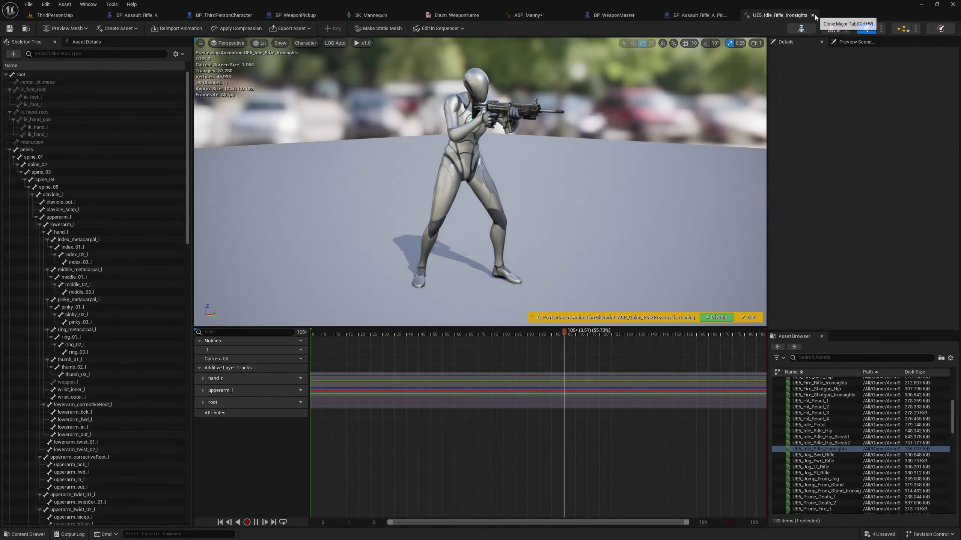
{"action": "left_click", "coordinate": [812, 15]}
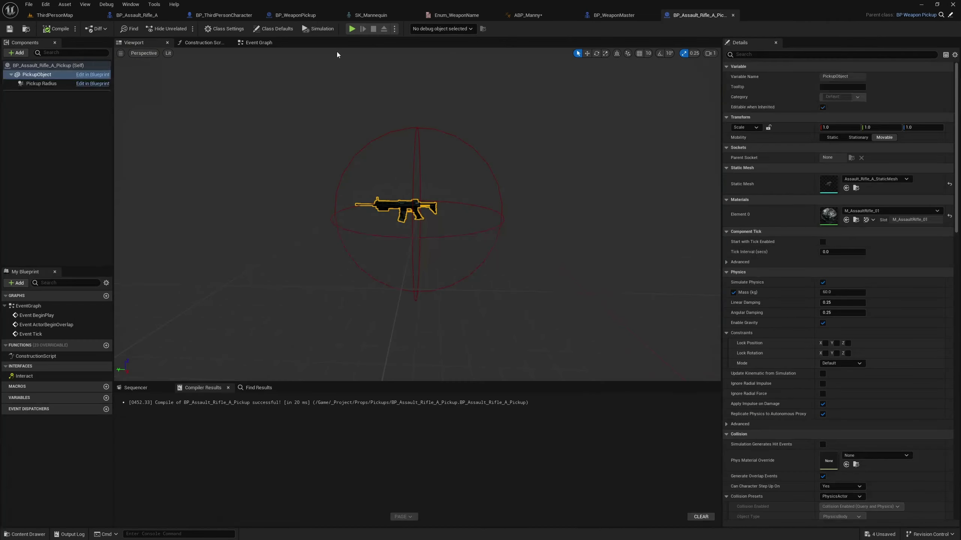
{"action": "left_click", "coordinate": [528, 15]}
{"action": "scroll", "coordinate": [598, 186], "scroll_direction": "up", "scroll_amount": 2}
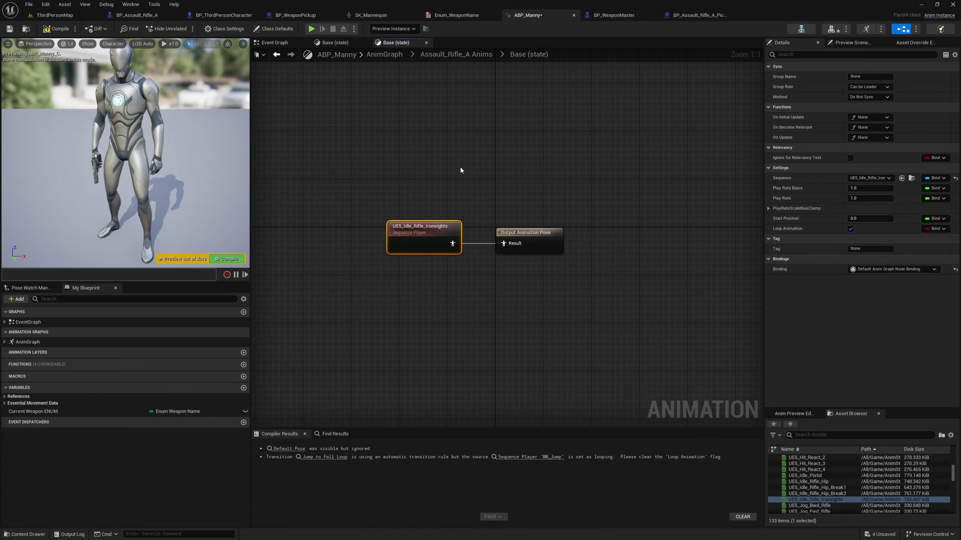
Step: In the AnimGraph, add an Assault_Rifle_A pose input to the Enum_WeaponName blend node and move the Current Weapon ENUM node below it
{"action": "left_click", "coordinate": [394, 56]}
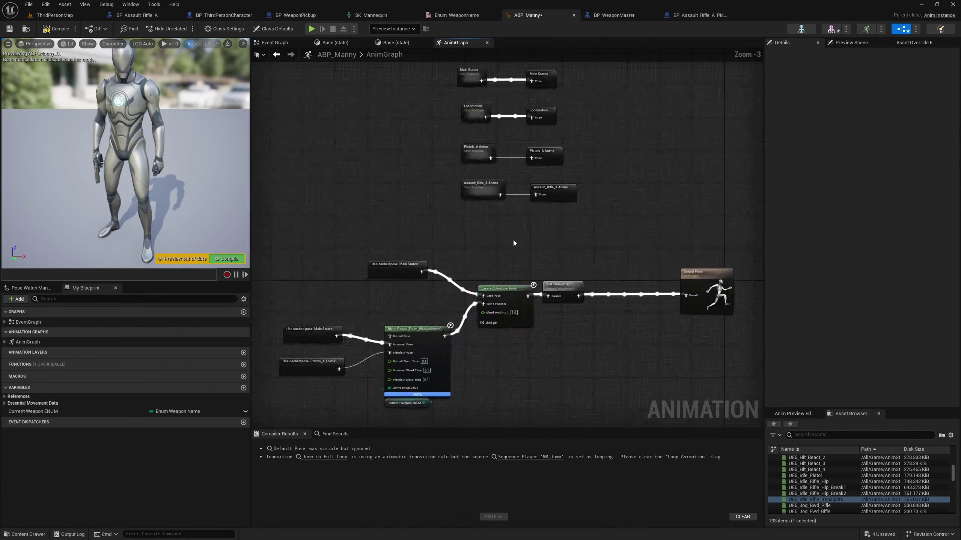
{"action": "scroll", "coordinate": [513, 239], "scroll_direction": "up", "scroll_amount": 3}
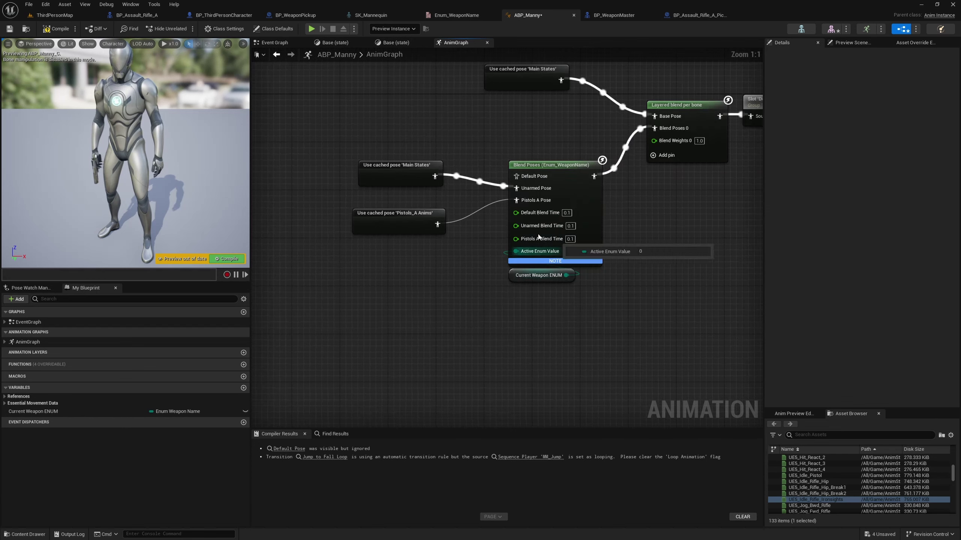
{"action": "right_click", "coordinate": [592, 227]}
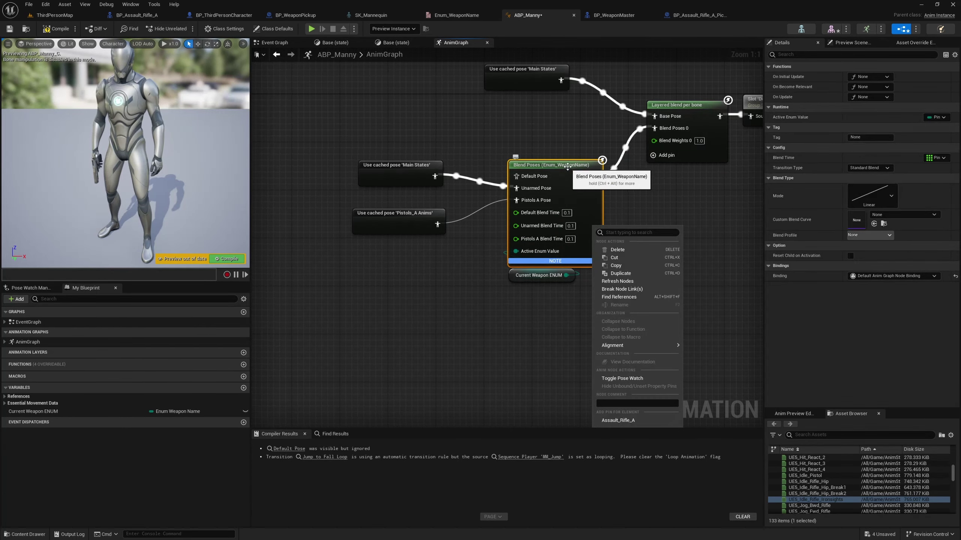
{"action": "left_click", "coordinate": [628, 420]}
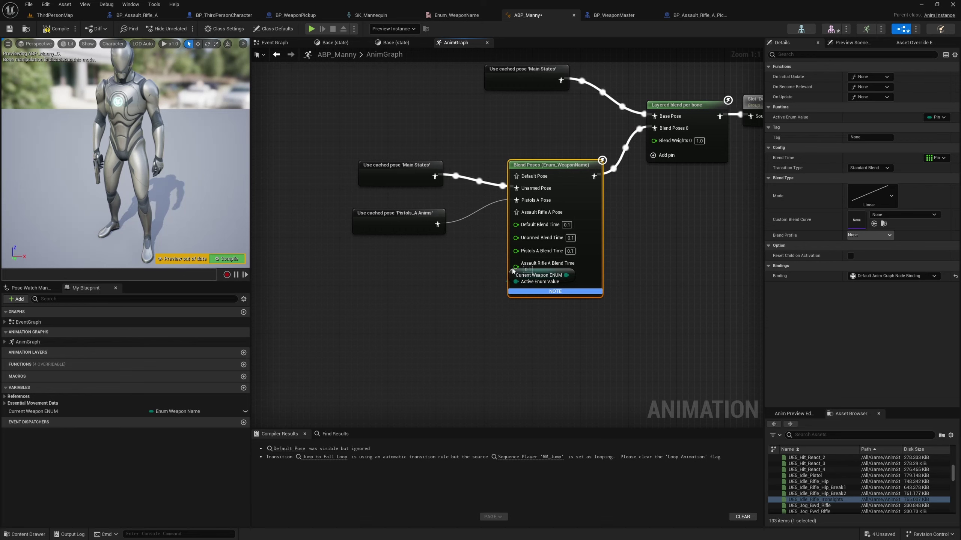
{"action": "left_click_drag", "start_coordinate": [513, 276], "coordinate": [523, 318]}
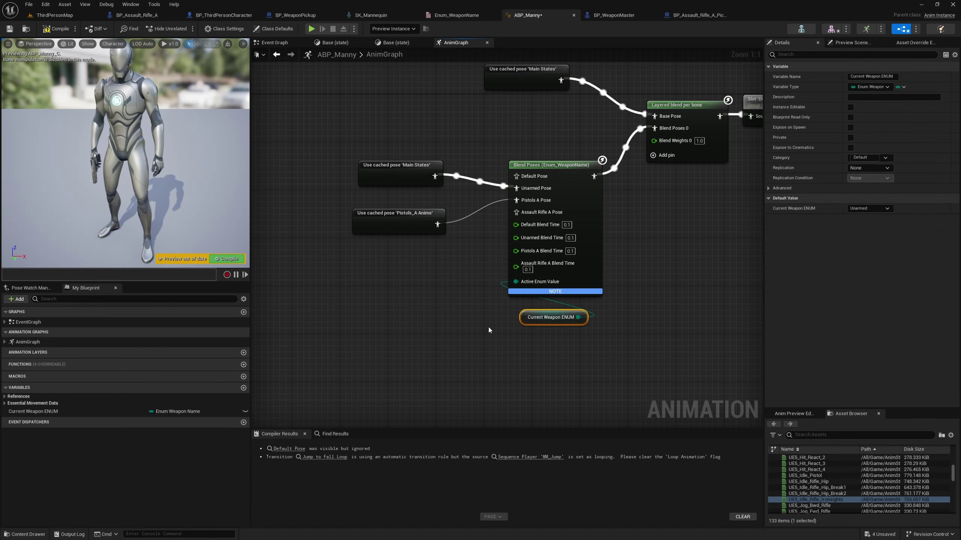
Step: Connect a use-cached-pose node for 'Assault_Rifle_A Anims' to the blend's Assault Rifle A Pose input, and compile and save ABP_Manny
{"action": "left_click", "coordinate": [273, 375]}
{"action": "right_click", "coordinate": [357, 289]}
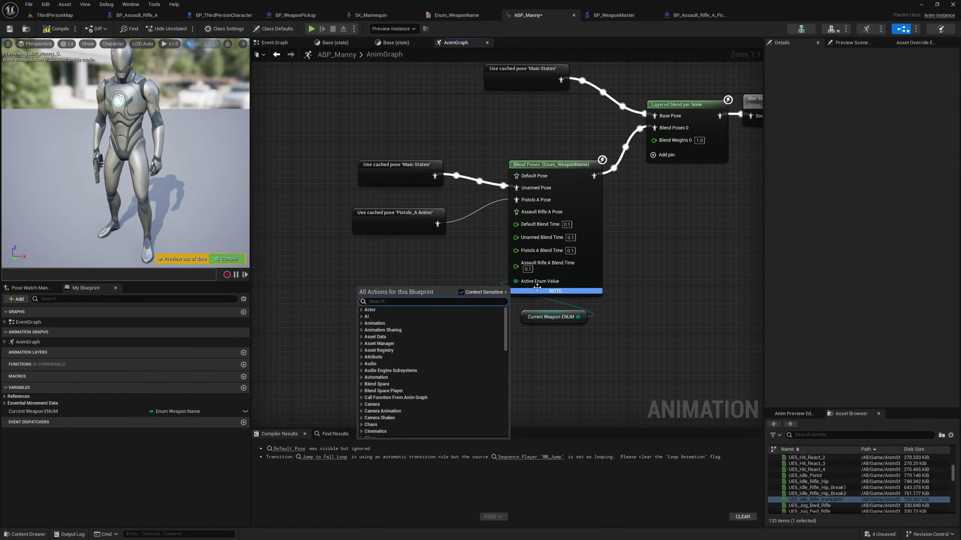
{"action": "type", "text": "assault"}
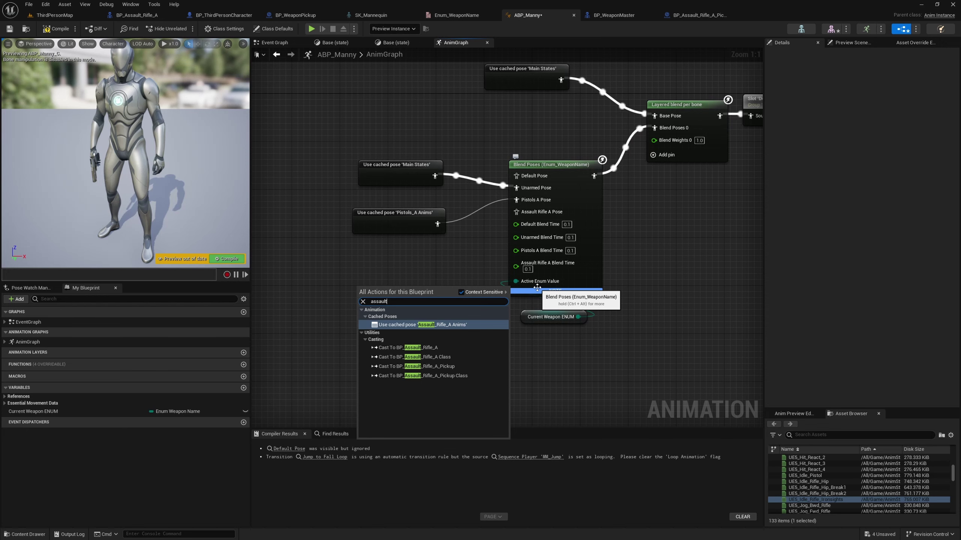
{"action": "left_click", "coordinate": [435, 324]}
{"action": "left_click_drag", "start_coordinate": [431, 296], "coordinate": [516, 212]}
{"action": "left_click", "coordinate": [451, 329]}
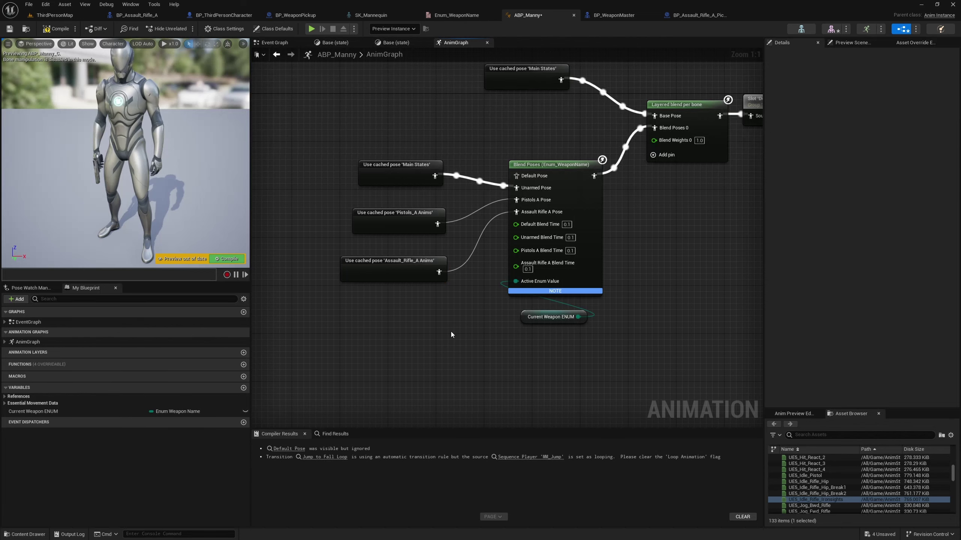
{"action": "left_click", "coordinate": [55, 29]}
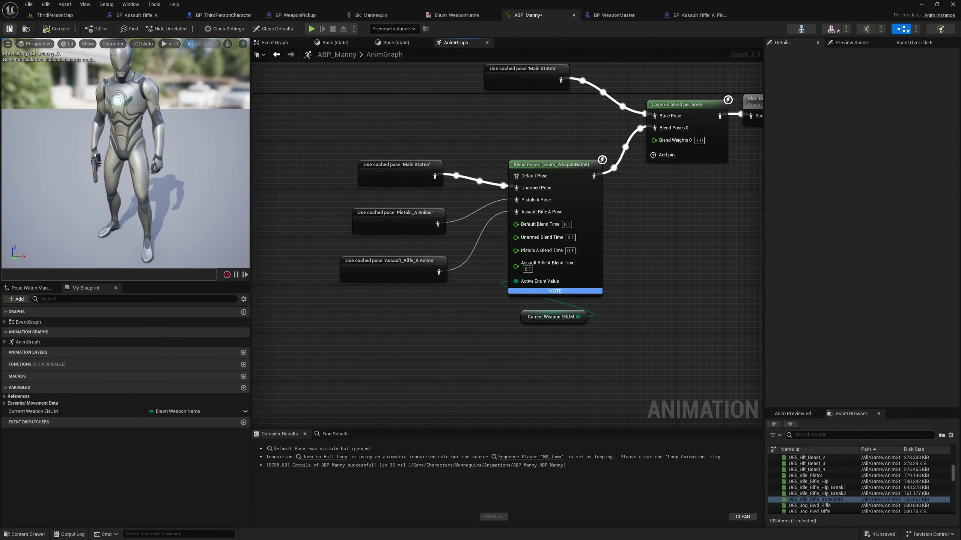
{"action": "left_click", "coordinate": [9, 29]}
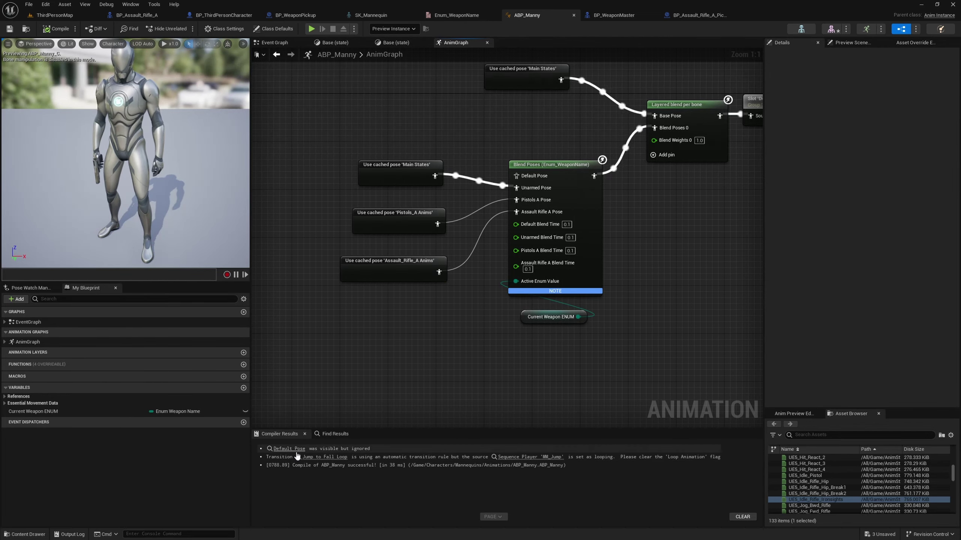
{"action": "right_click", "coordinate": [533, 179]}
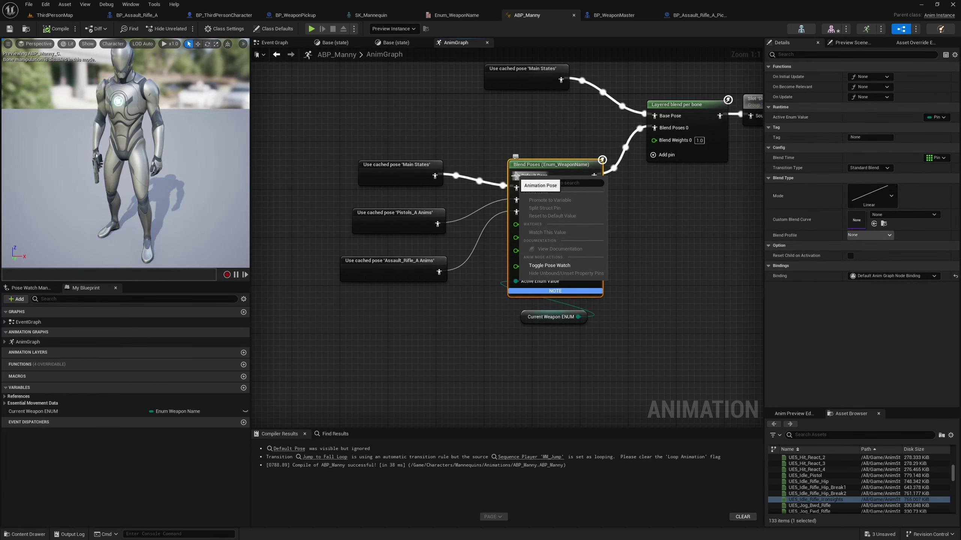
{"action": "left_click", "coordinate": [665, 222]}
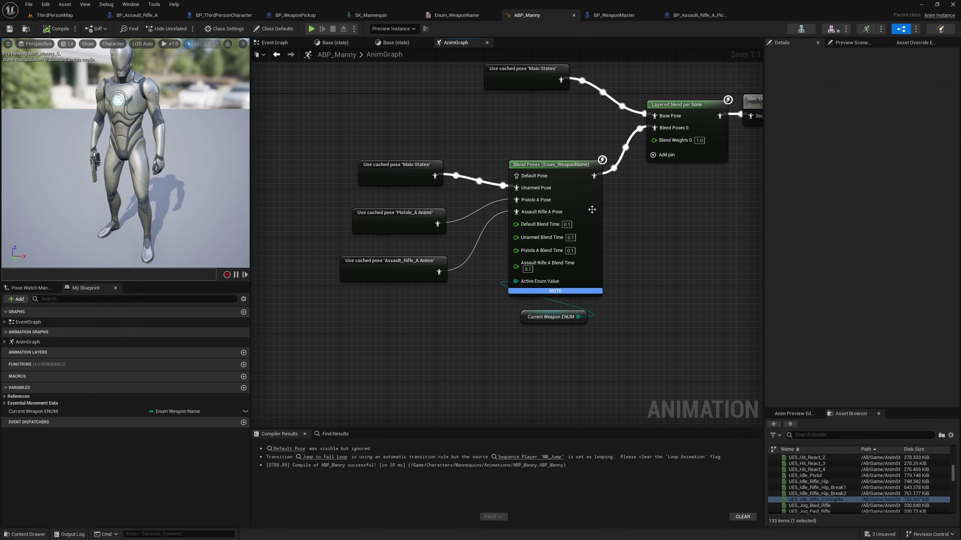
{"action": "right_click", "coordinate": [592, 206]}
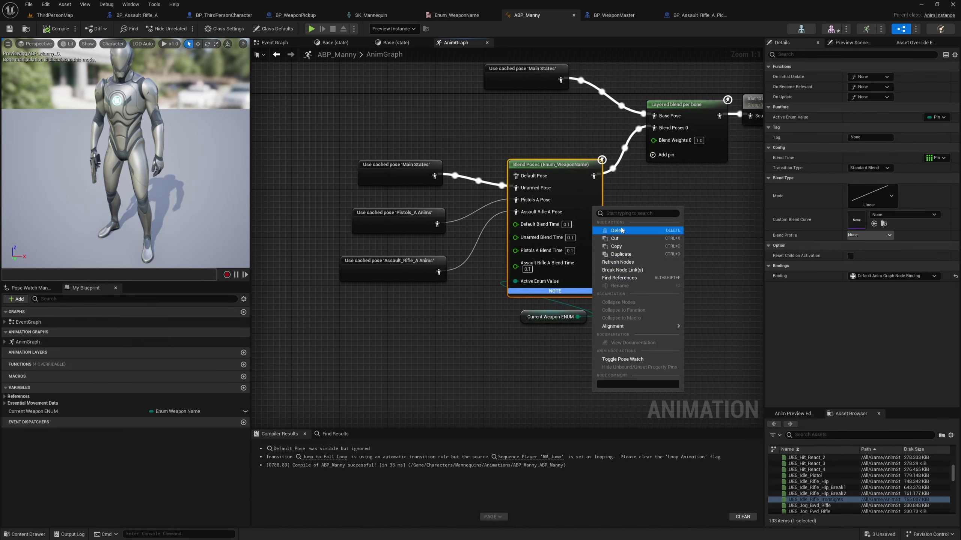
{"action": "left_click", "coordinate": [708, 183]}
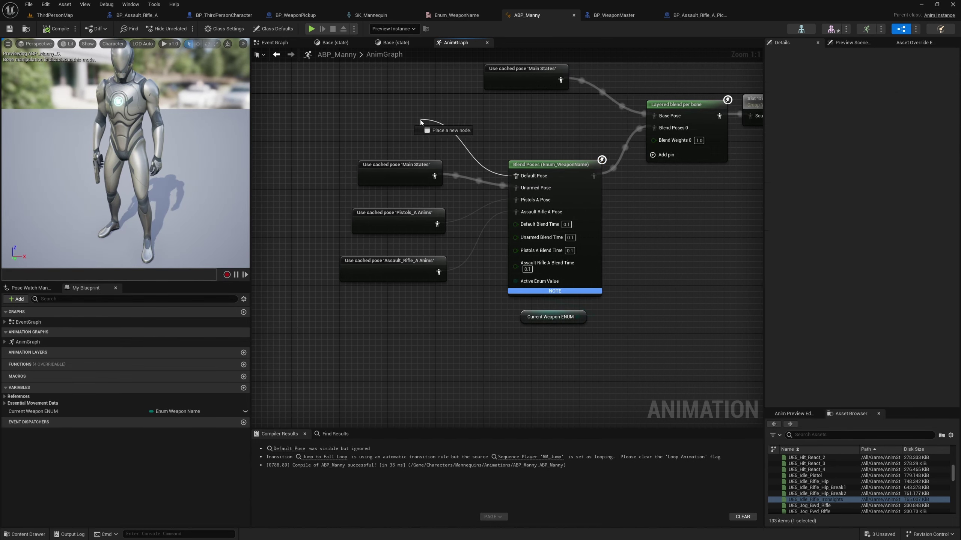
Step: Duplicate the 'Main States' use-cached-pose node and connect the copy to the weapon blend's Default Pose, keeping the original on Unarmed Pose
{"action": "right_click_drag", "start_coordinate": [392, 99], "coordinate": [439, 209]}
{"action": "left_click", "coordinate": [446, 281]}
{"action": "key", "text": "ctrl+c"}
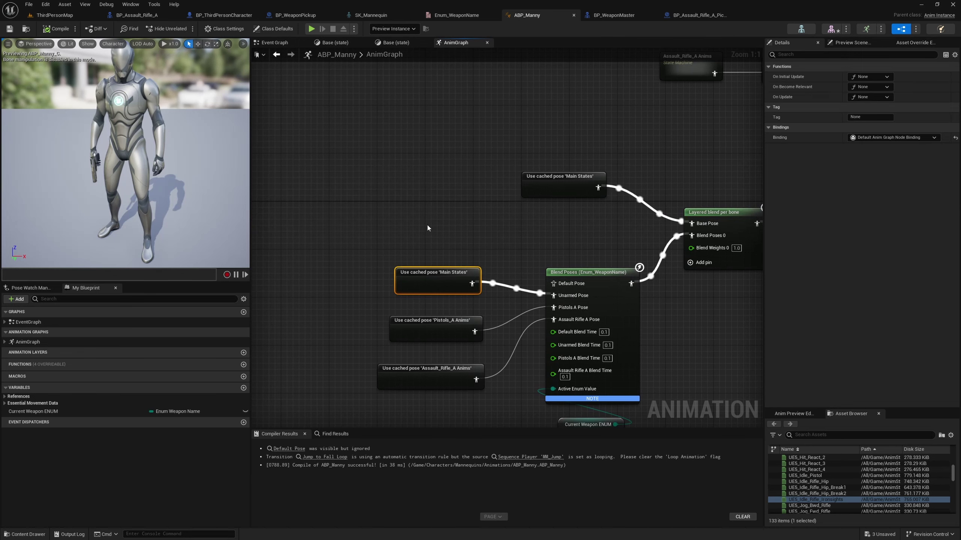
{"action": "key", "text": "ctrl+v"}
{"action": "left_click_drag", "start_coordinate": [502, 236], "coordinate": [556, 284]}
{"action": "left_click", "coordinate": [510, 274]}
{"action": "left_click_drag", "start_coordinate": [472, 284], "coordinate": [558, 285]}
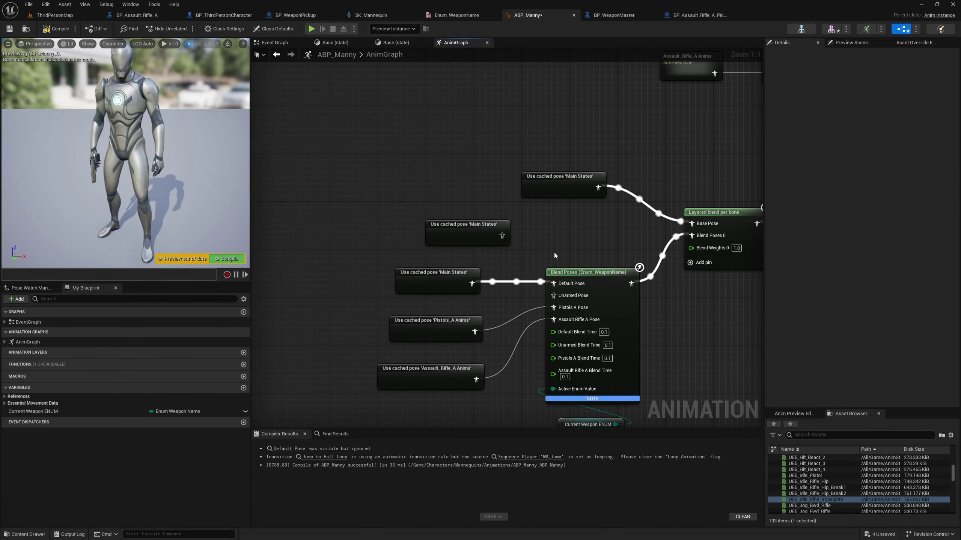
{"action": "left_click_drag", "start_coordinate": [473, 283], "coordinate": [555, 296]}
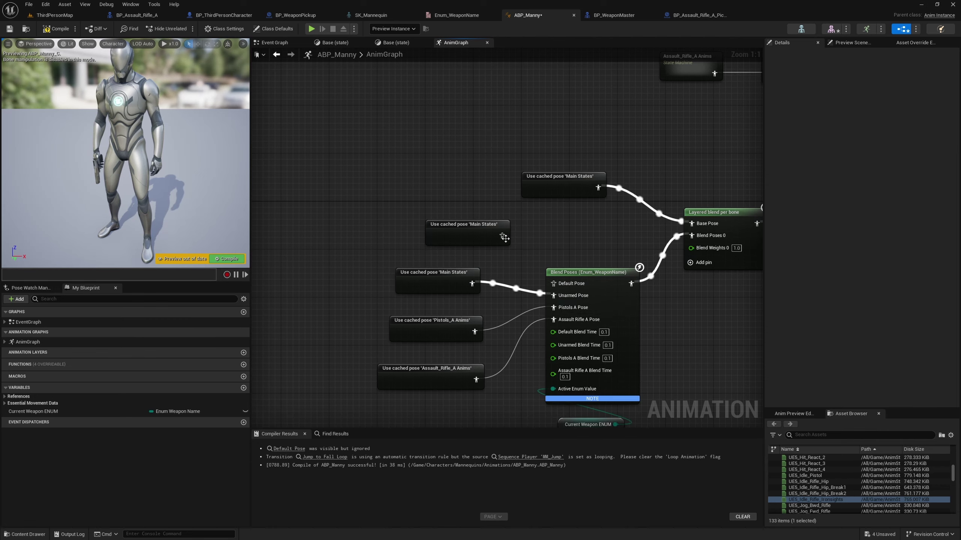
{"action": "left_click_drag", "start_coordinate": [502, 235], "coordinate": [556, 283]}
Step: Move the duplicated 'Main States' node directly above the original one and compile ABP_Manny
{"action": "left_click_drag", "start_coordinate": [475, 224], "coordinate": [445, 248]}
{"action": "left_click", "coordinate": [496, 194]}
{"action": "right_click_drag", "start_coordinate": [514, 222], "coordinate": [461, 91]}
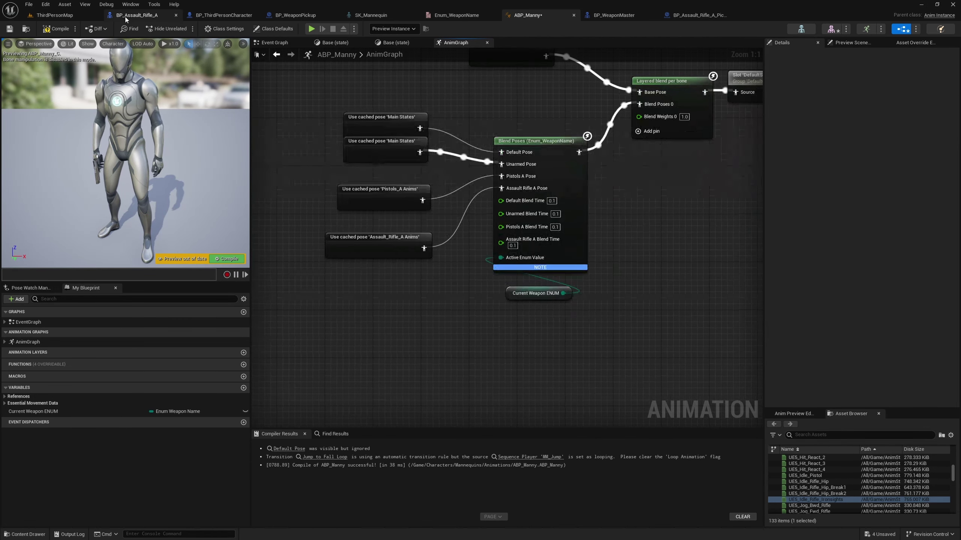
{"action": "left_click", "coordinate": [54, 31]}
{"action": "right_click_drag", "start_coordinate": [645, 319], "coordinate": [566, 358]}
{"action": "scroll", "coordinate": [567, 359], "scroll_direction": "down", "scroll_amount": 2}
{"action": "scroll", "coordinate": [566, 362], "scroll_direction": "down", "scroll_amount": 1}
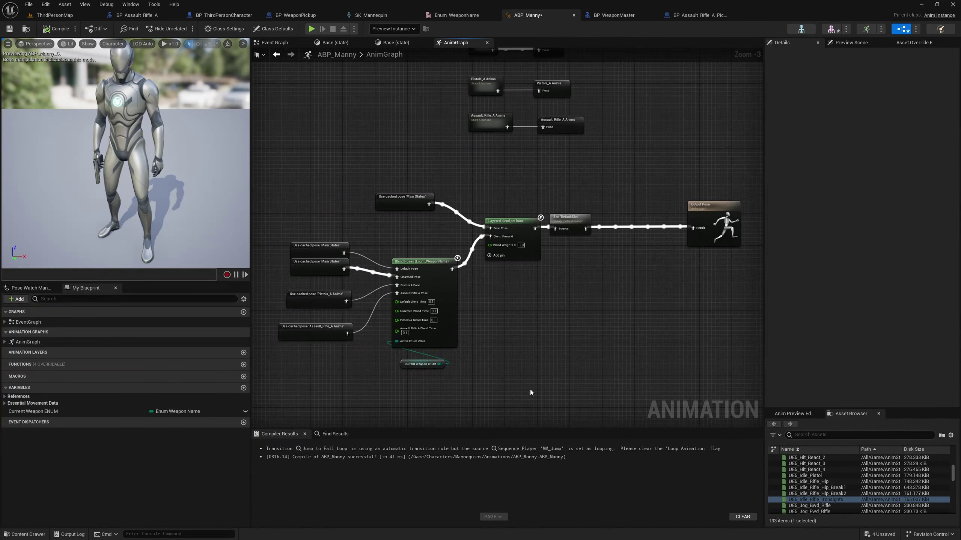
Step: Play ThirdPersonMap full screen, pick up an assault rifle, and run around to check the rifle pose
{"action": "left_click", "coordinate": [55, 14]}
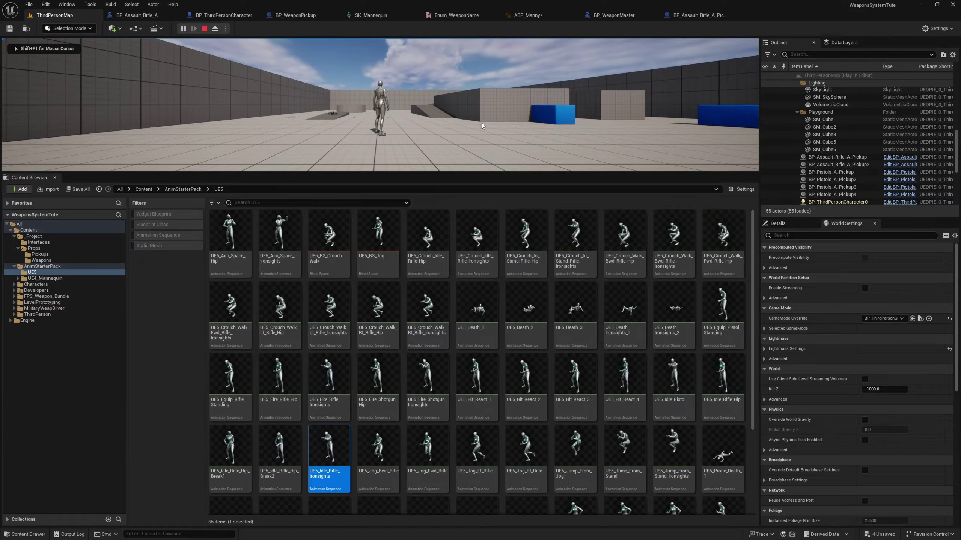
{"action": "key", "text": "F11"}
{"action": "key", "text": "w"}
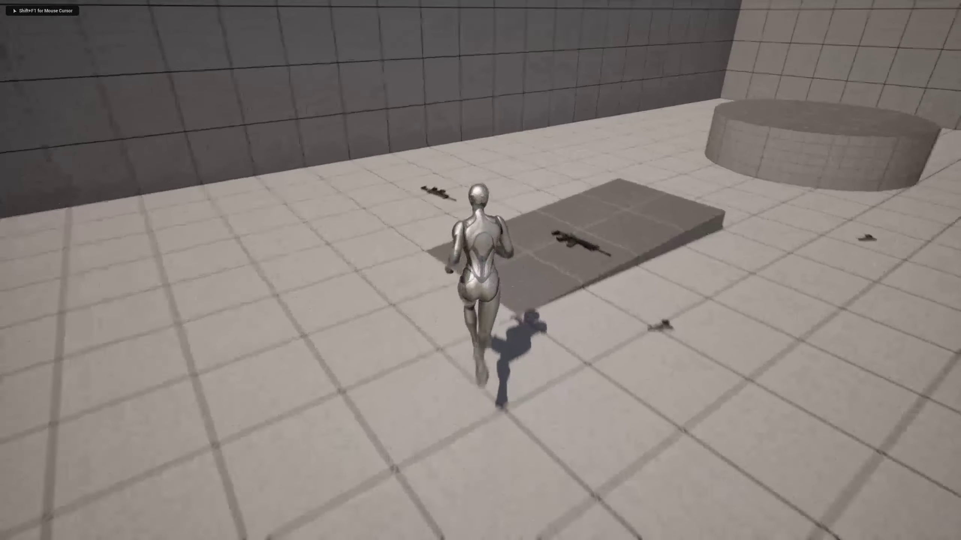
{"action": "key", "text": "d"}
{"action": "key", "text": "e"}
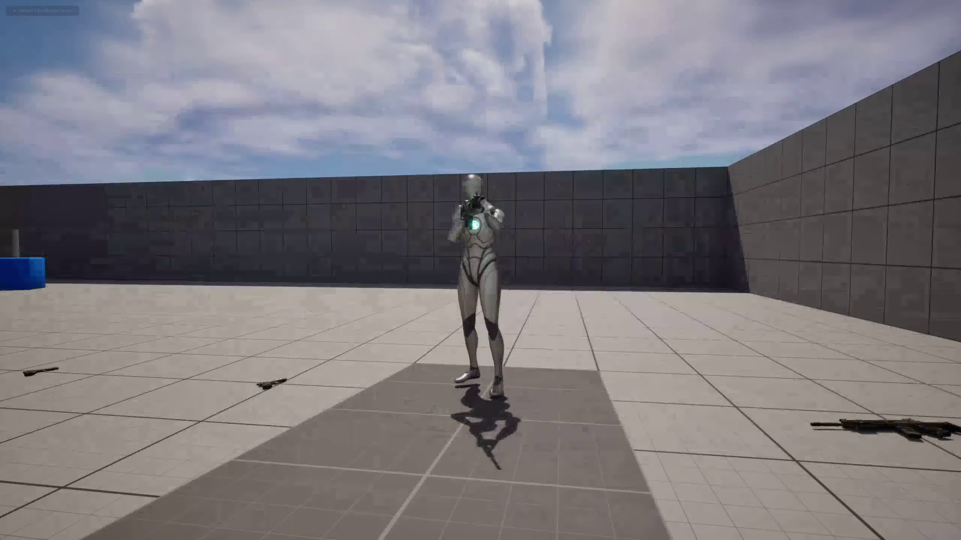
{"action": "key", "text": "w"}
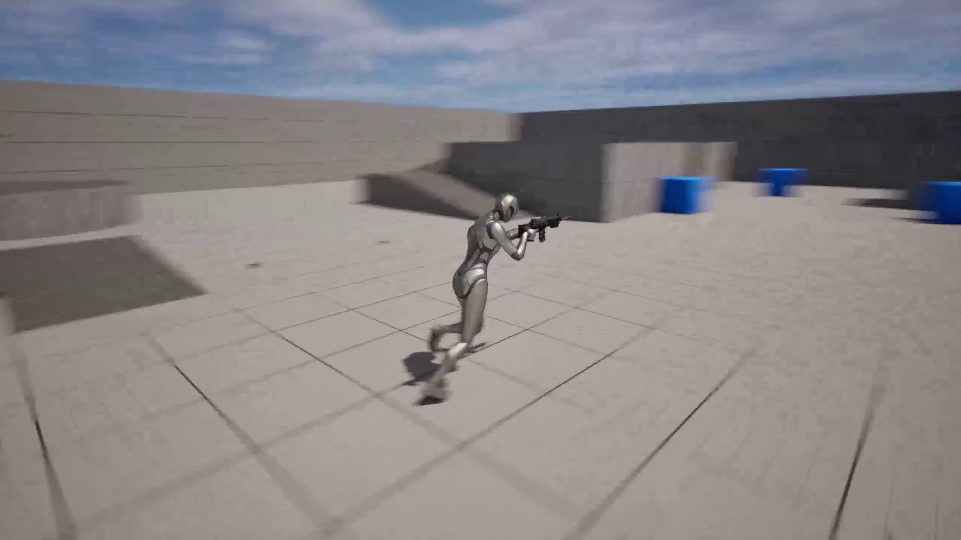
{"action": "key", "text": "a"}
{"action": "key", "text": "d"}
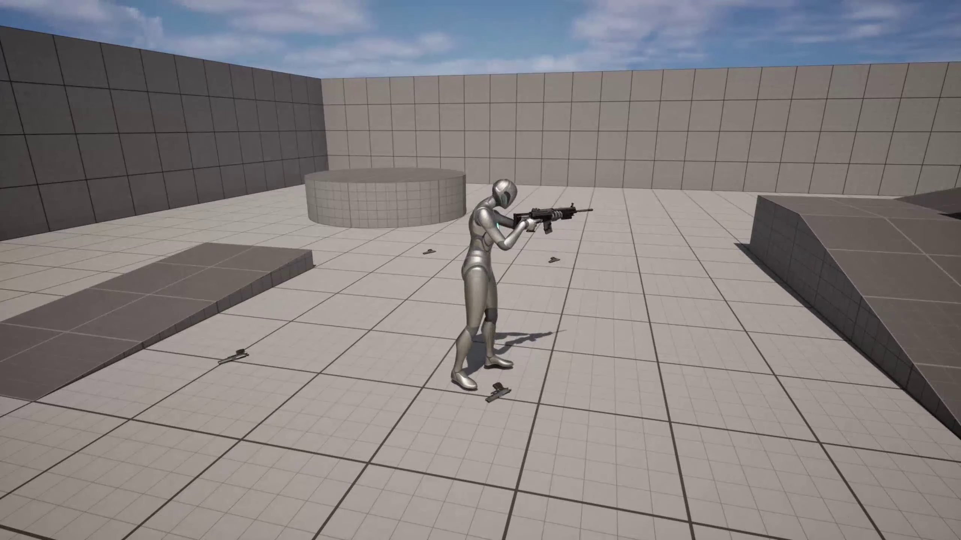
Step: Swap between pistol and assault rifle pickups while moving to check the pose blending, and end the play session
{"action": "key", "text": "e"}
{"action": "key", "text": "s"}
{"action": "key", "text": "a"}
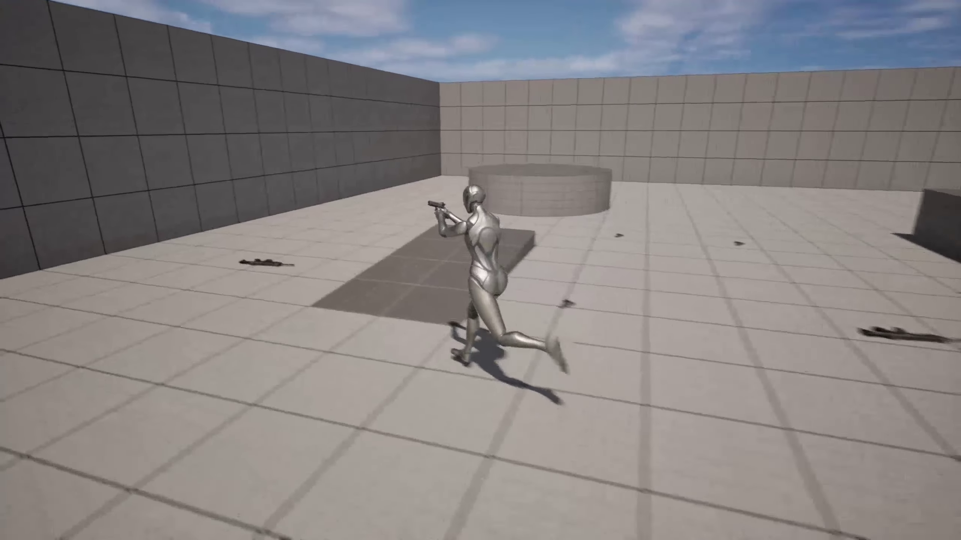
{"action": "key", "text": "e"}
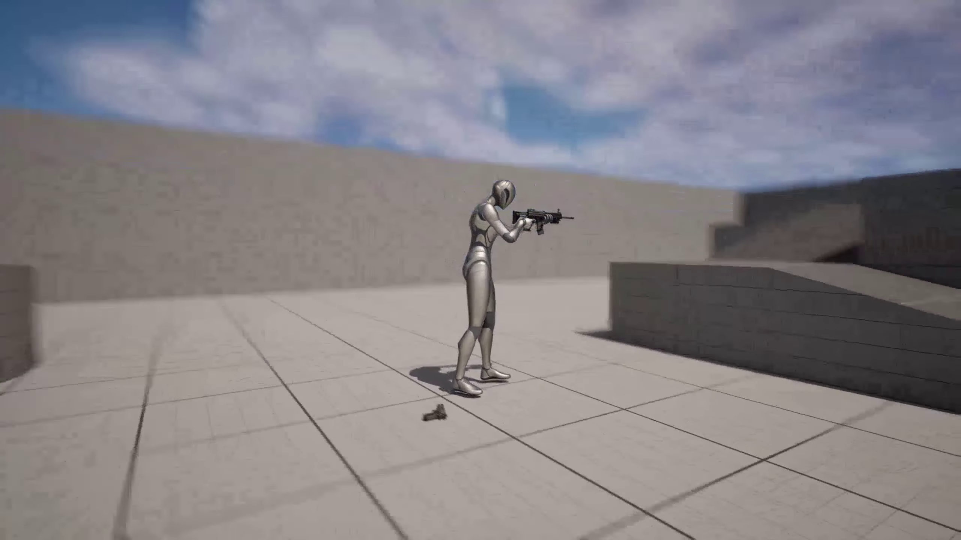
{"action": "key", "text": "w"}
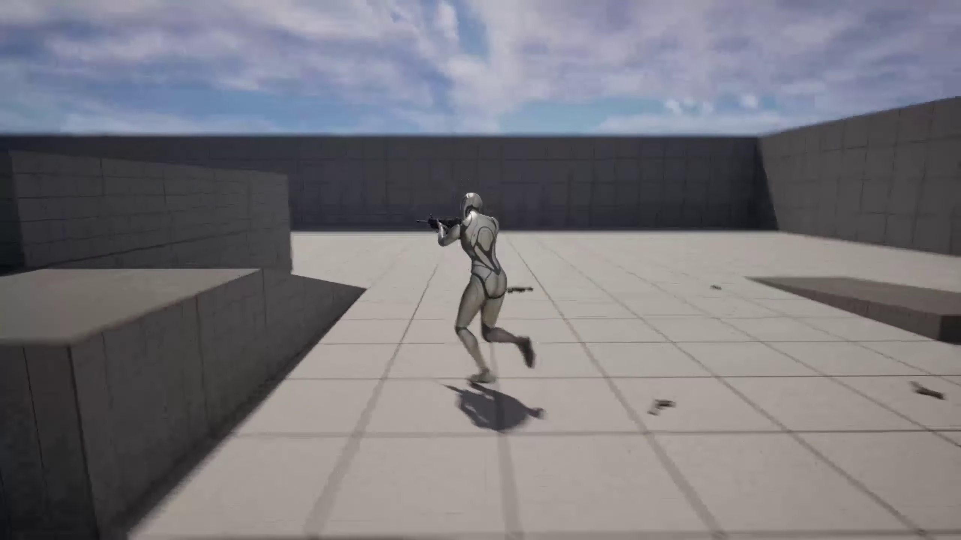
{"action": "key", "text": "a"}
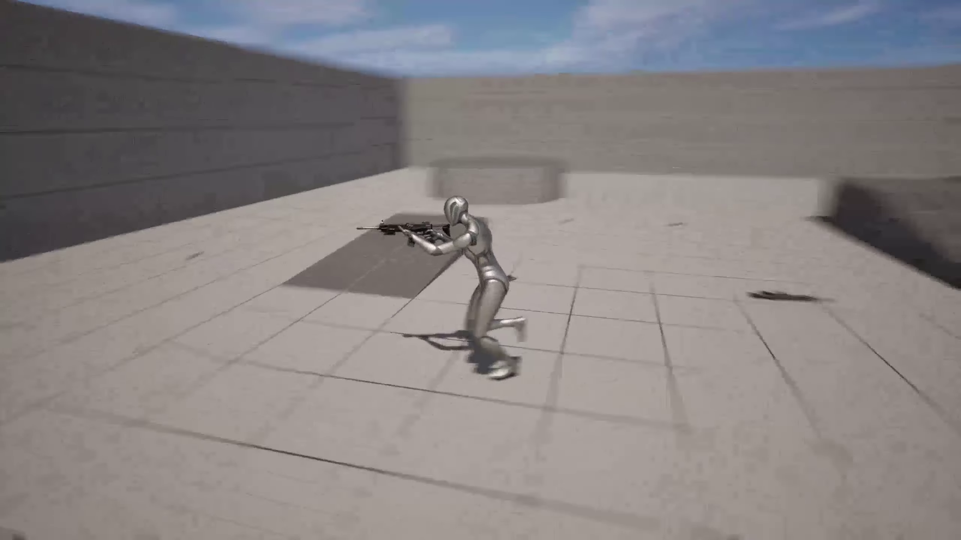
{"action": "key", "text": "s"}
{"action": "key", "text": "d"}
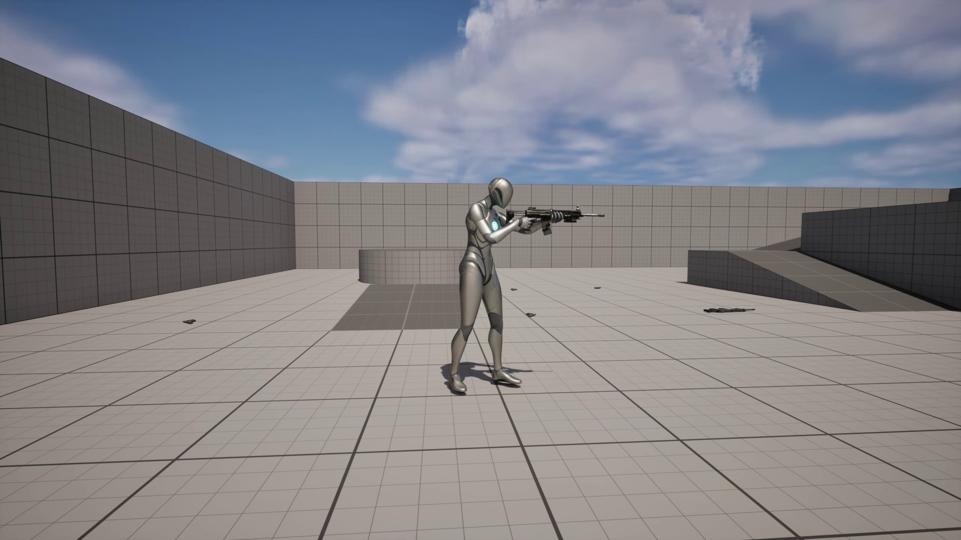
{"action": "key", "text": "Escape"}
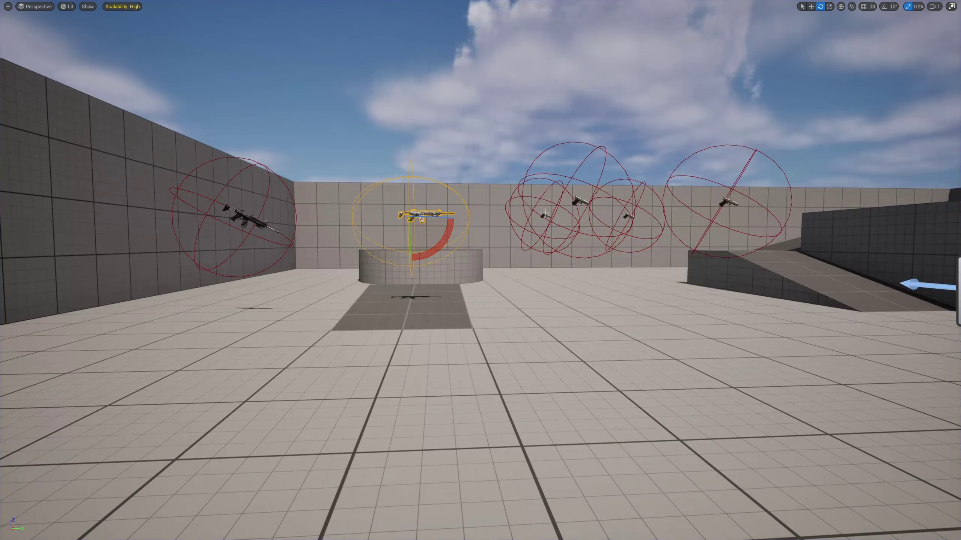
Step: Take the level viewport out of full screen, enlarge it above the Content Browser, and bring the weapon pickups closer into view
{"action": "key", "text": "F11"}
{"action": "left_click_drag", "start_coordinate": [584, 175], "coordinate": [666, 327]}
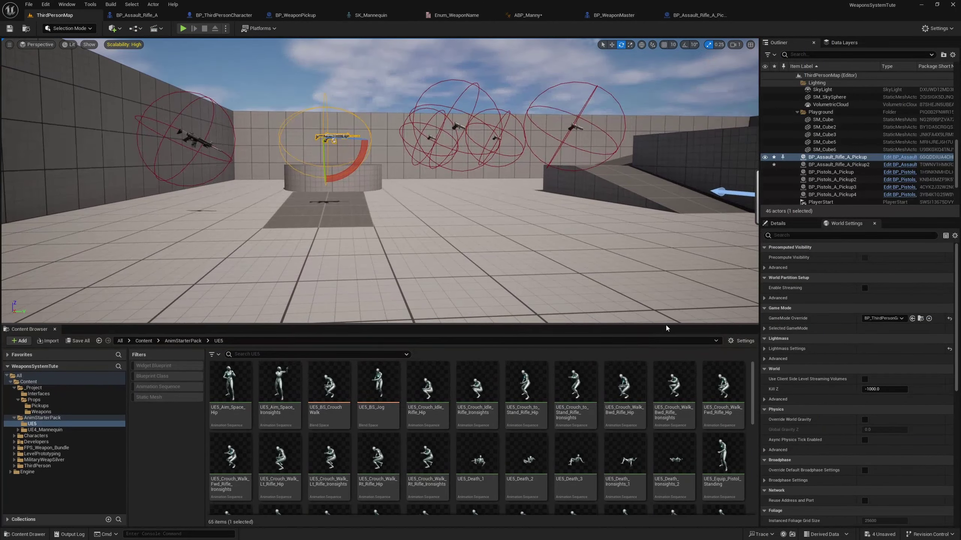
{"action": "right_click_drag", "start_coordinate": [570, 285], "coordinate": [437, 169]}
{"action": "key", "text": "w"}
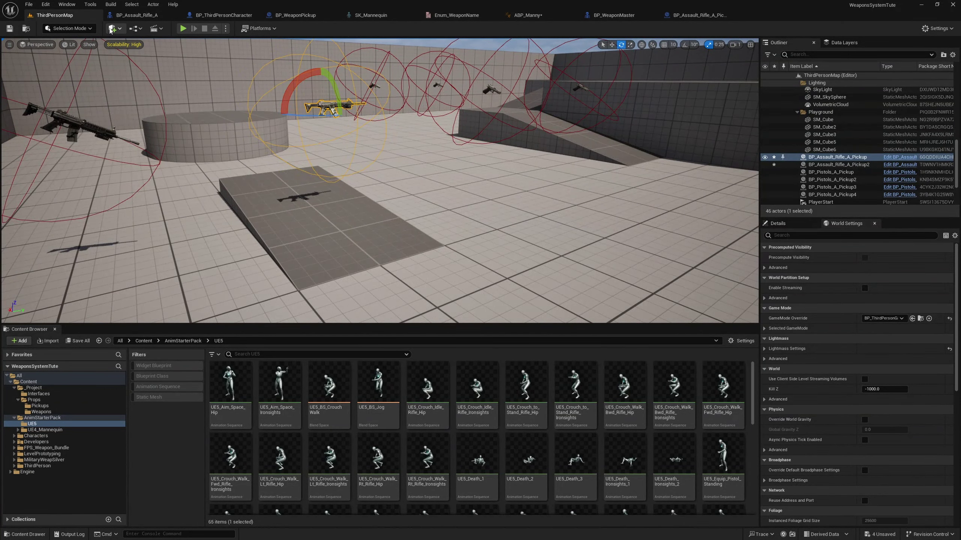
Step: Switch to BP_ThirdPersonCharacter's Event Graph, widen the My Blueprint and Details areas, and check the Current Weapon variable's settings
{"action": "left_click", "coordinate": [246, 17]}
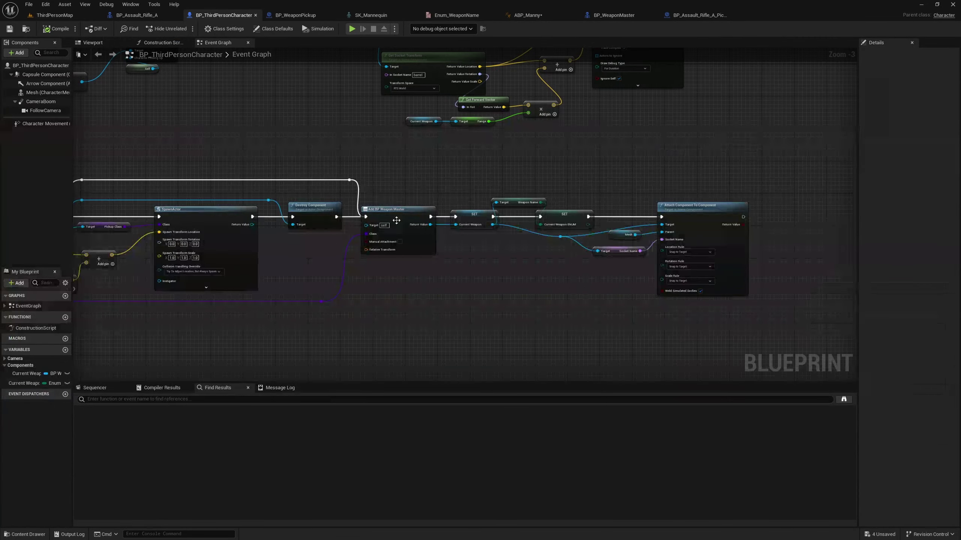
{"action": "right_click_drag", "start_coordinate": [480, 333], "coordinate": [402, 268]}
{"action": "scroll", "coordinate": [529, 296], "scroll_direction": "down", "scroll_amount": 2}
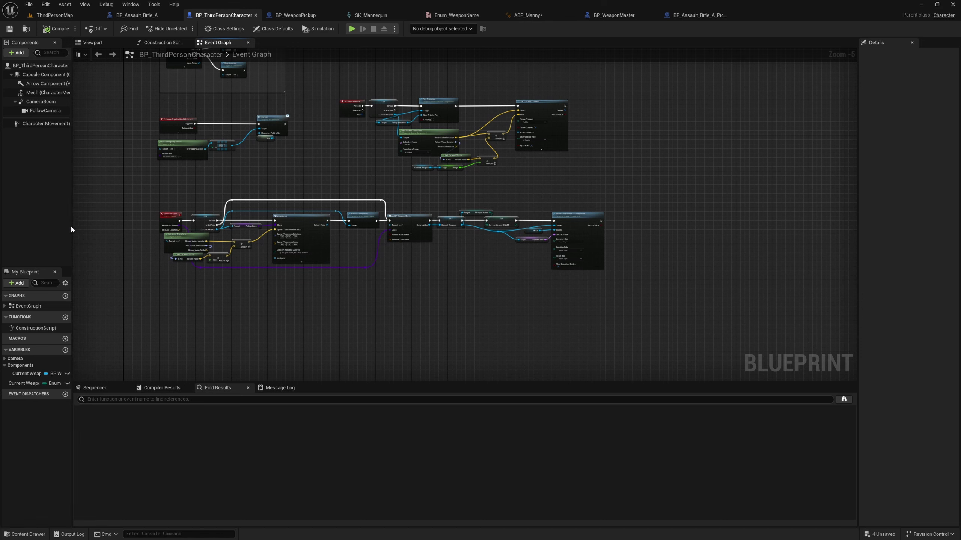
{"action": "left_click_drag", "start_coordinate": [71, 229], "coordinate": [182, 230]}
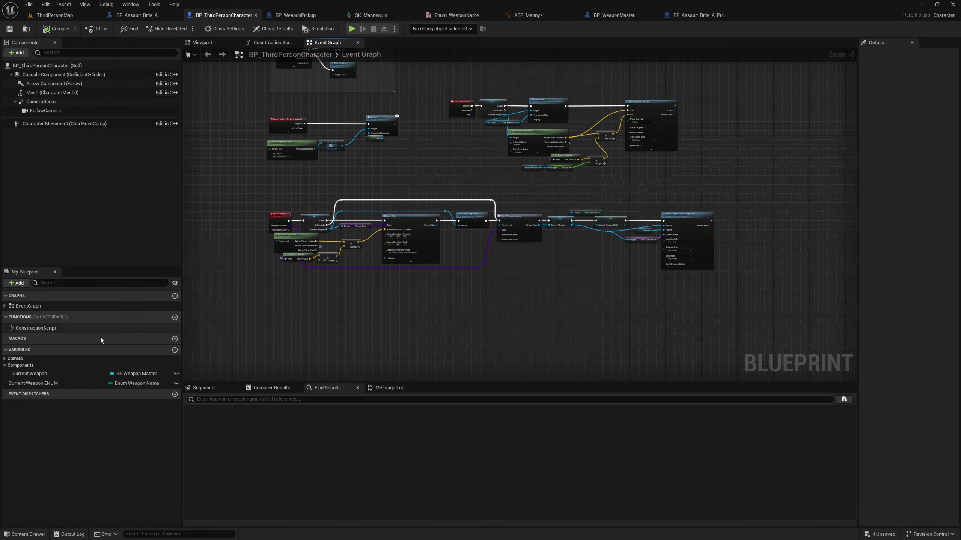
{"action": "left_click", "coordinate": [59, 374]}
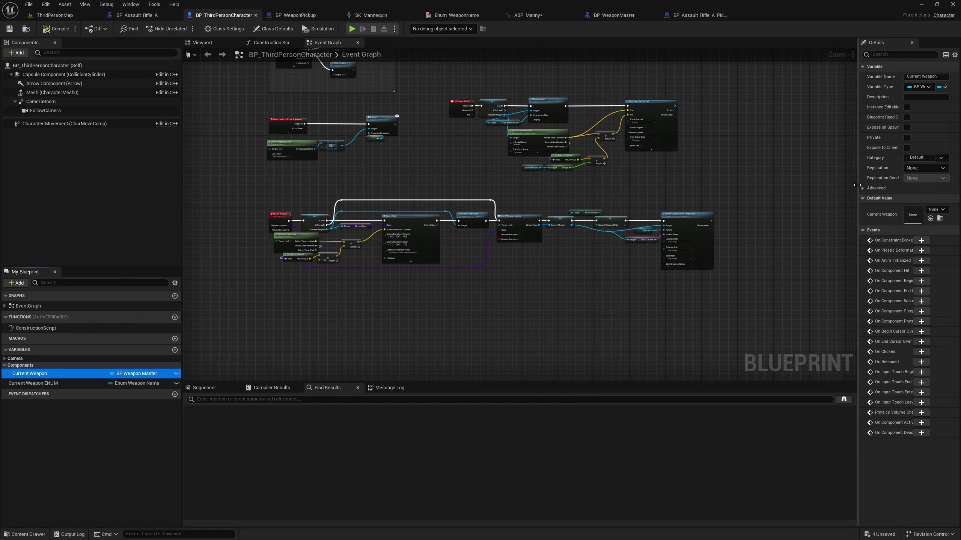
{"action": "left_click_drag", "start_coordinate": [858, 186], "coordinate": [762, 186]}
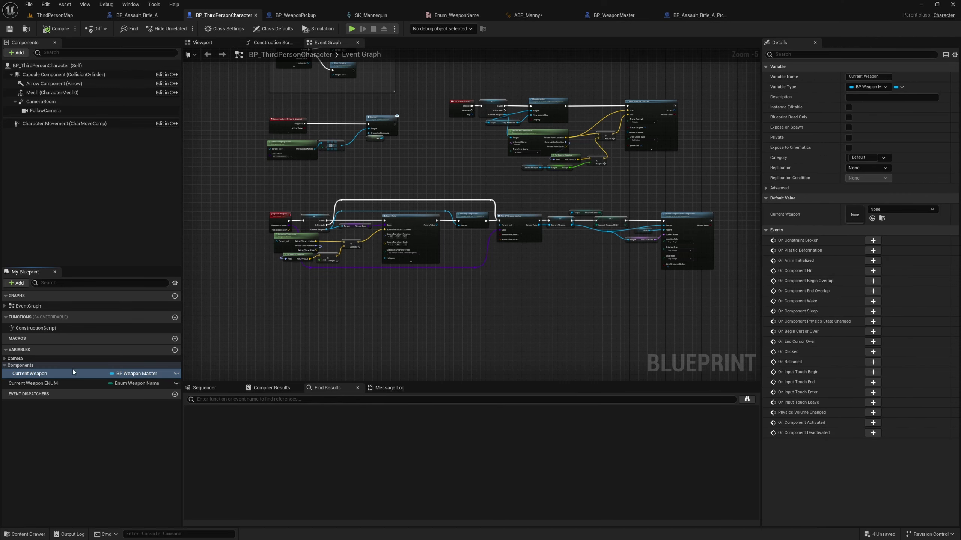
{"action": "left_click", "coordinate": [121, 433]}
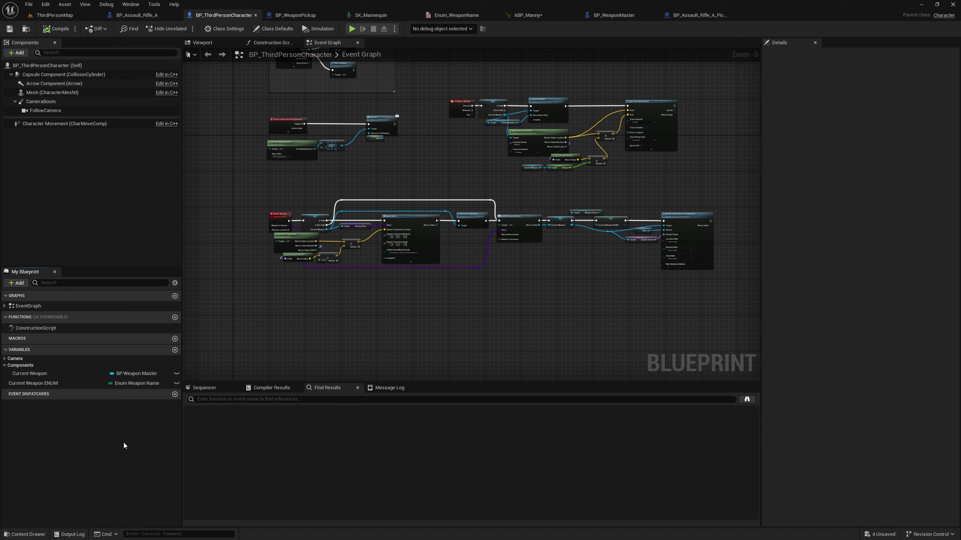
Step: Change the Current Weapon variable from a single value to a Map, accept the type change, and close the reference search
{"action": "left_click", "coordinate": [55, 374]}
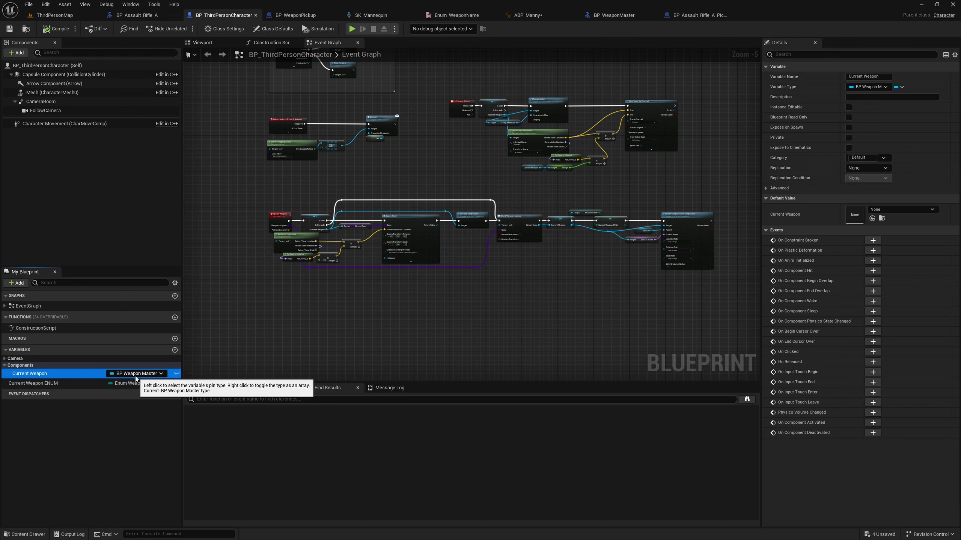
{"action": "left_click", "coordinate": [901, 88]}
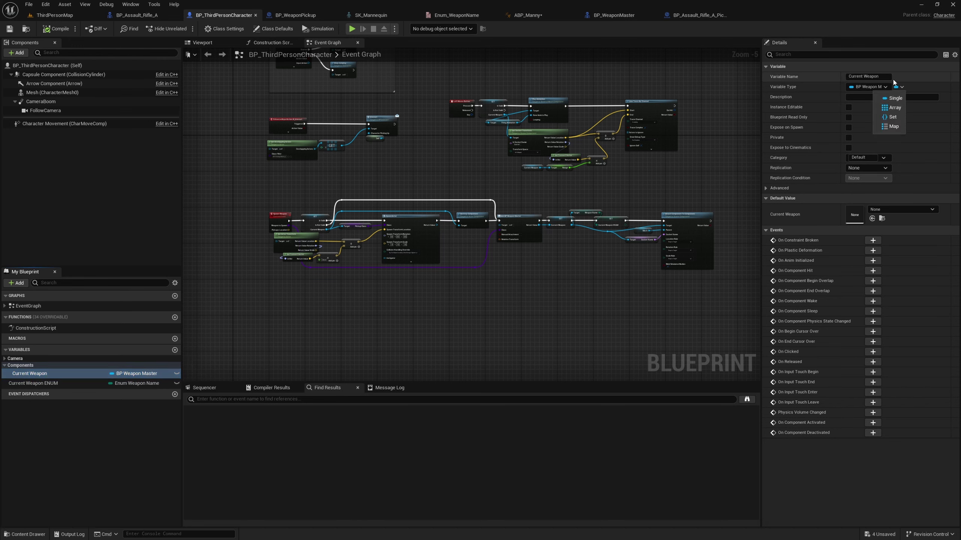
{"action": "left_click", "coordinate": [893, 127]}
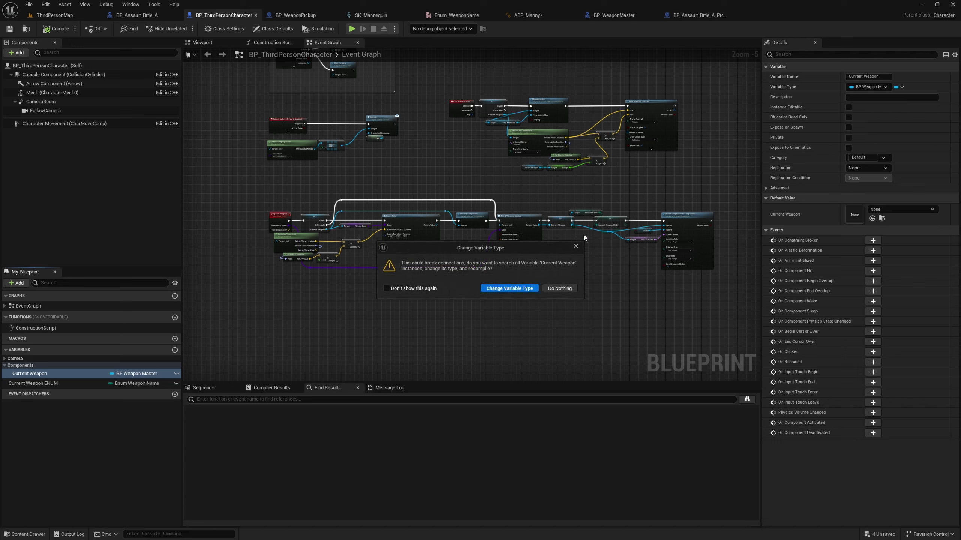
{"action": "left_click", "coordinate": [508, 288]}
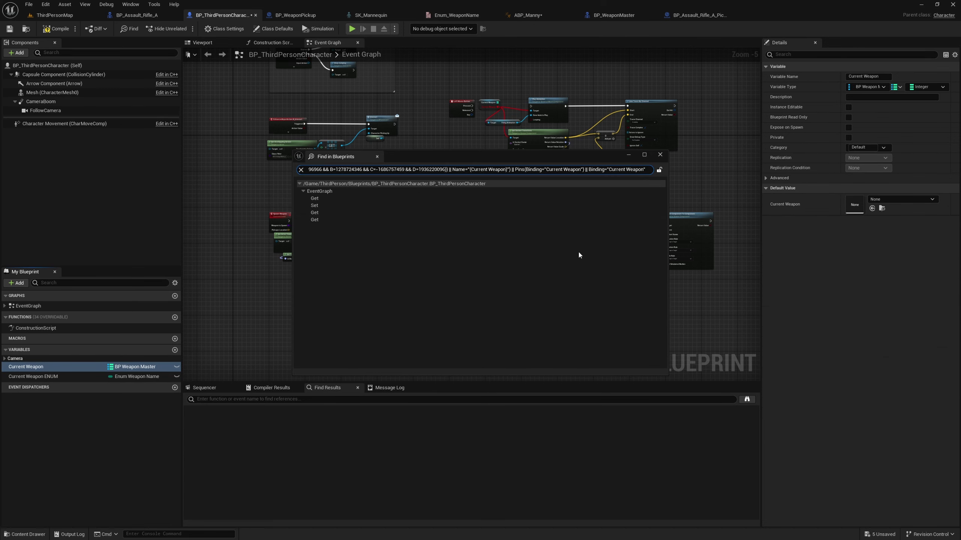
{"action": "left_click", "coordinate": [660, 155]}
Step: Inspect the Current Weapon connections along the Spawn Weapon event chain and compile BP_ThirdPersonCharacter
{"action": "scroll", "coordinate": [290, 269], "scroll_direction": "up", "scroll_amount": 2}
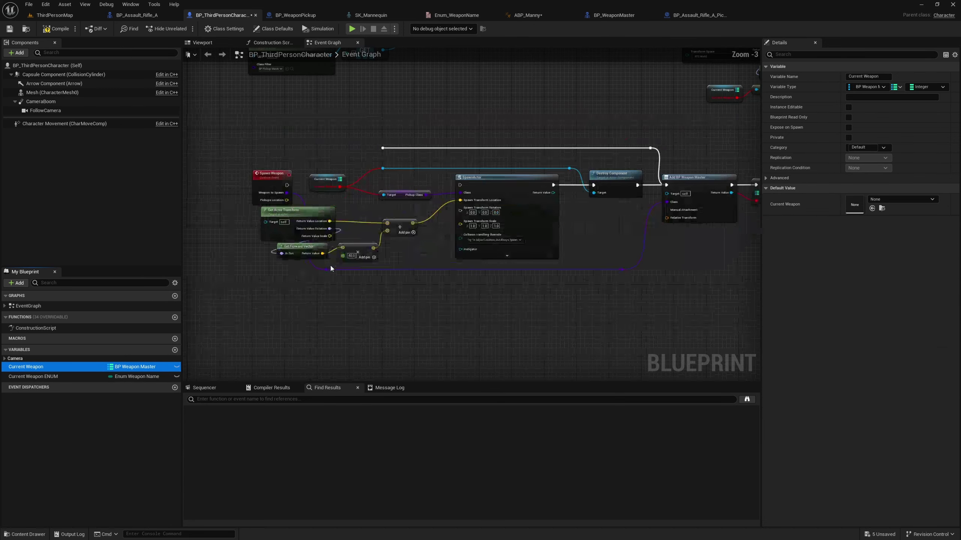
{"action": "right_click_drag", "start_coordinate": [582, 204], "coordinate": [254, 209]}
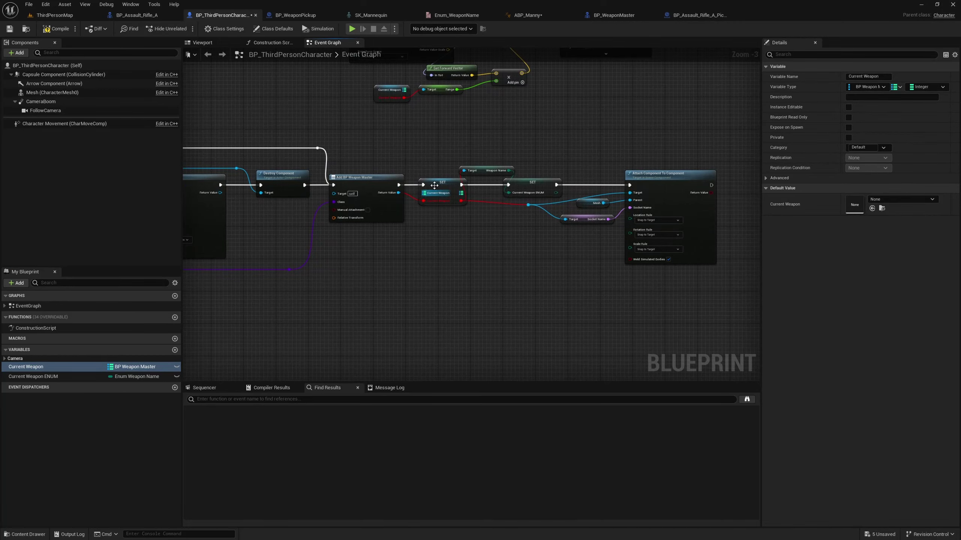
{"action": "right_click_drag", "start_coordinate": [430, 242], "coordinate": [749, 253]}
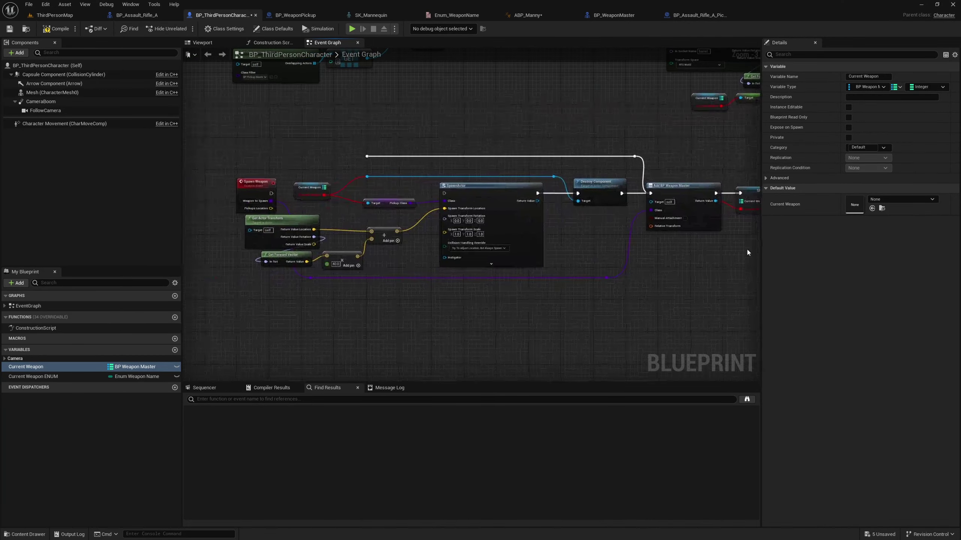
{"action": "right_click_drag", "start_coordinate": [327, 207], "coordinate": [342, 211]}
{"action": "scroll", "coordinate": [388, 222], "scroll_direction": "up", "scroll_amount": 3}
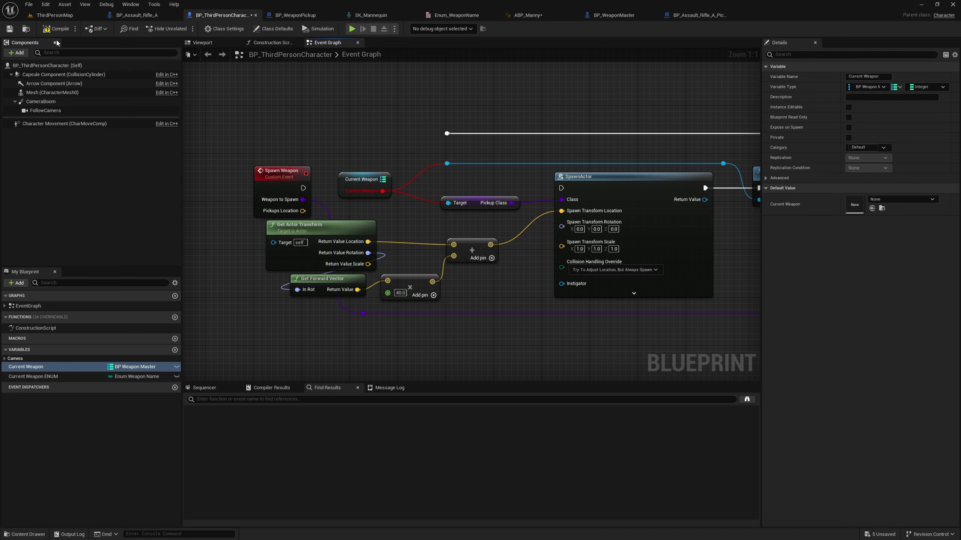
{"action": "left_click", "coordinate": [55, 29]}
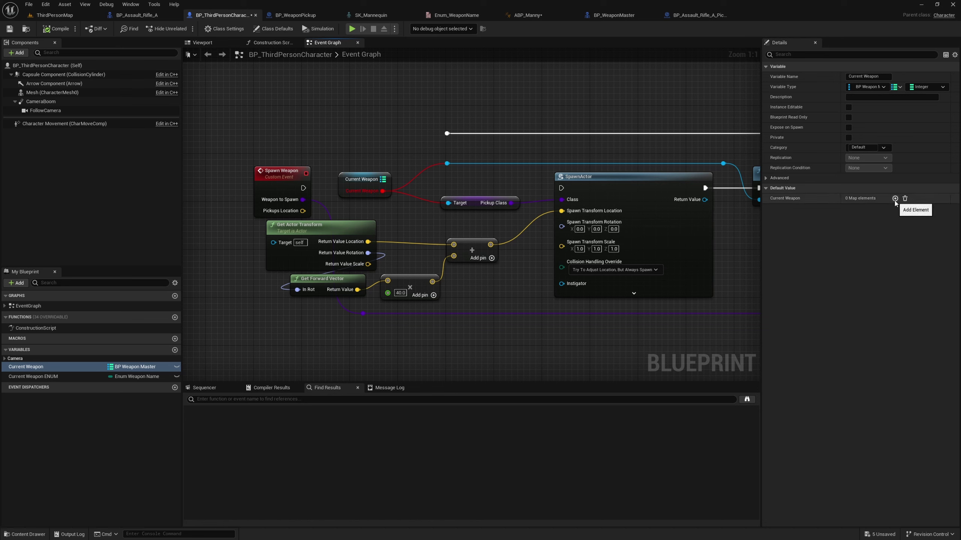
Step: Change the Current Weapon map's key type to Enum Weapon Class, accept the variable type change, and close the reference search
{"action": "left_click", "coordinate": [868, 87]}
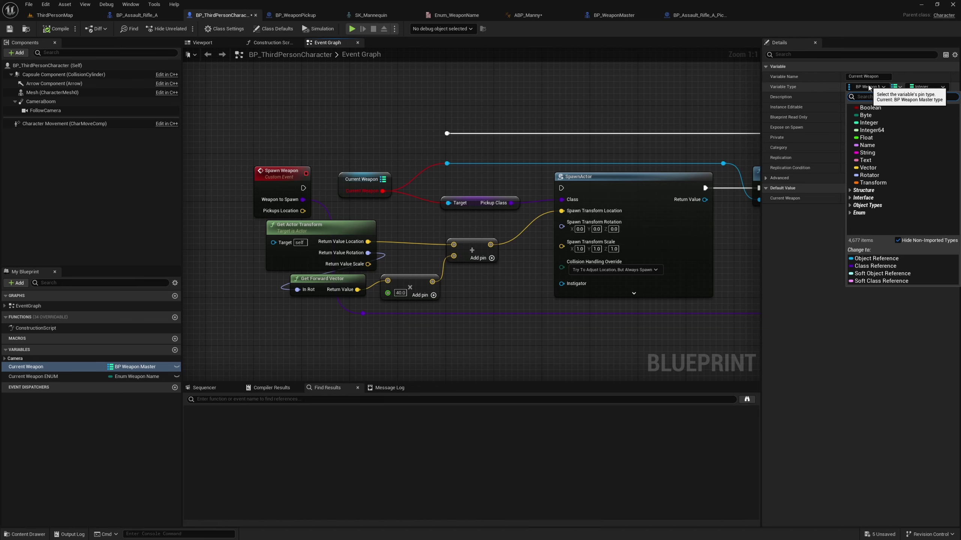
{"action": "type", "text": "we"}
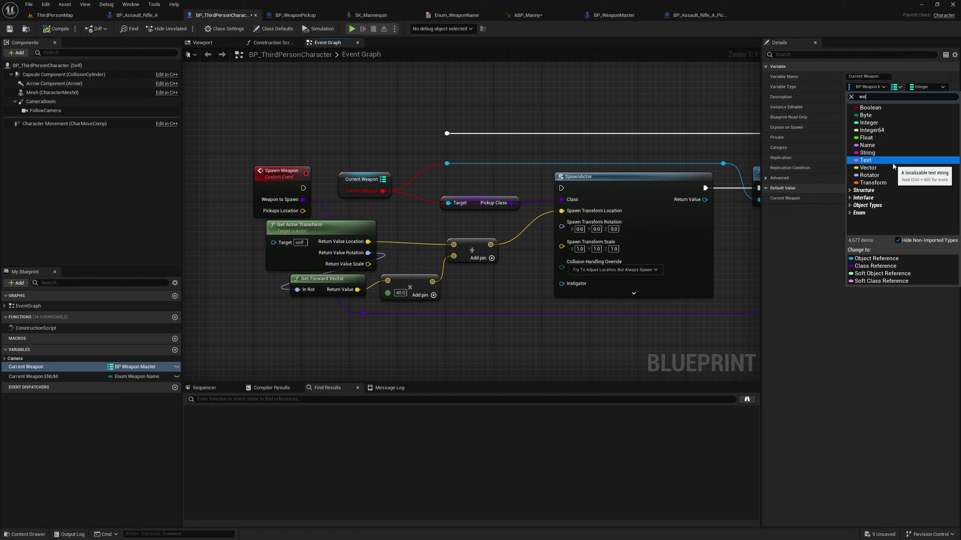
{"action": "type", "text": "apon calss"}
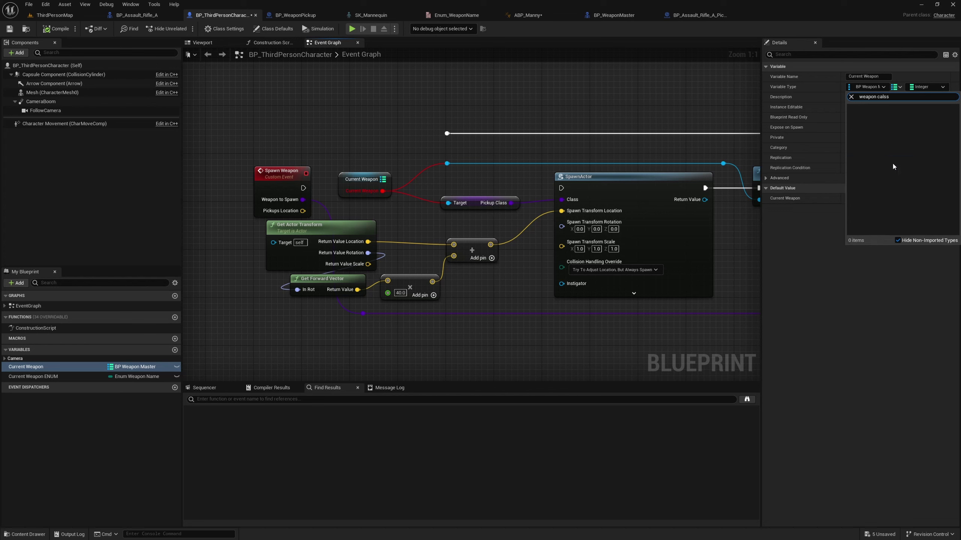
{"action": "key", "text": "BackSpace"}
{"action": "key", "text": "BackSpace"}
{"action": "key", "text": "BackSpace"}
{"action": "key", "text": "BackSpace"}
{"action": "type", "text": "lass"}
{"action": "left_click", "coordinate": [891, 118]}
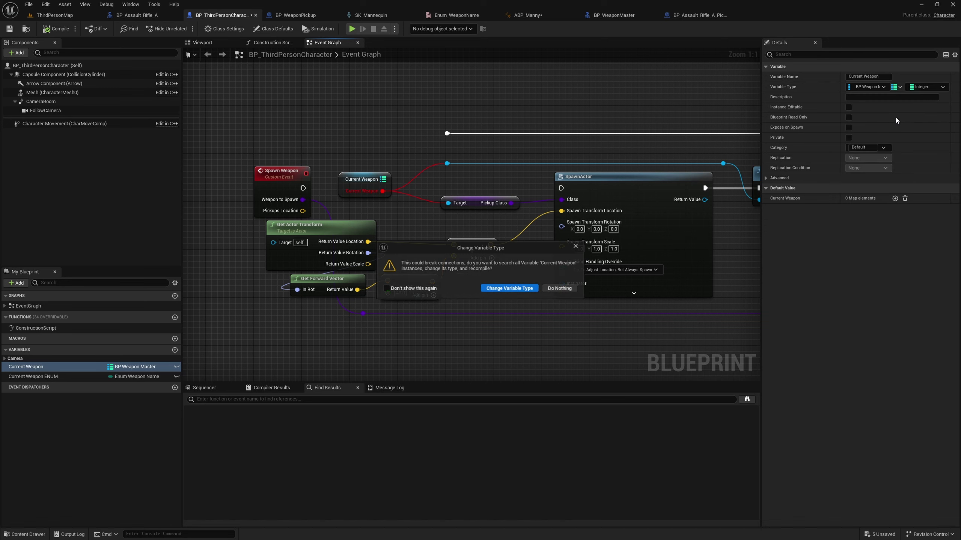
{"action": "left_click", "coordinate": [509, 288]}
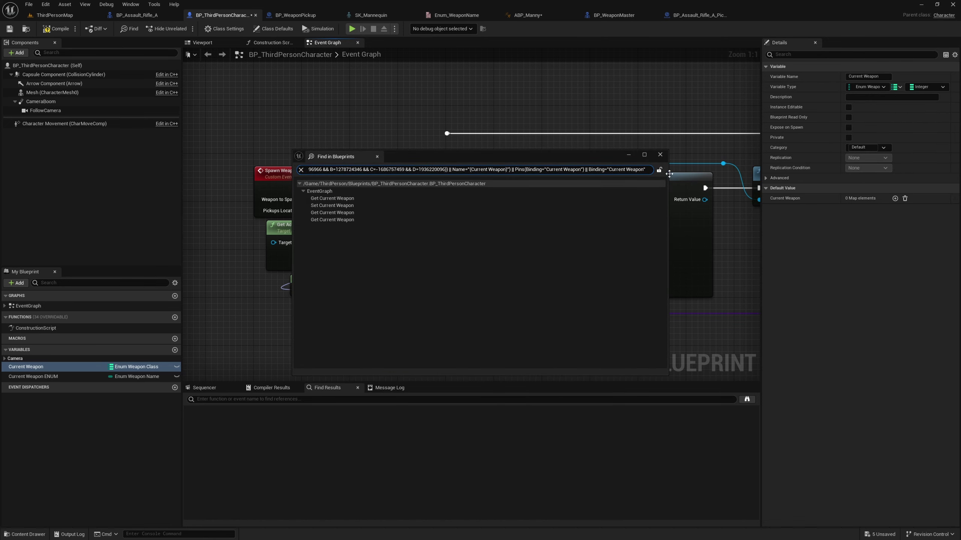
{"action": "left_click", "coordinate": [660, 156]}
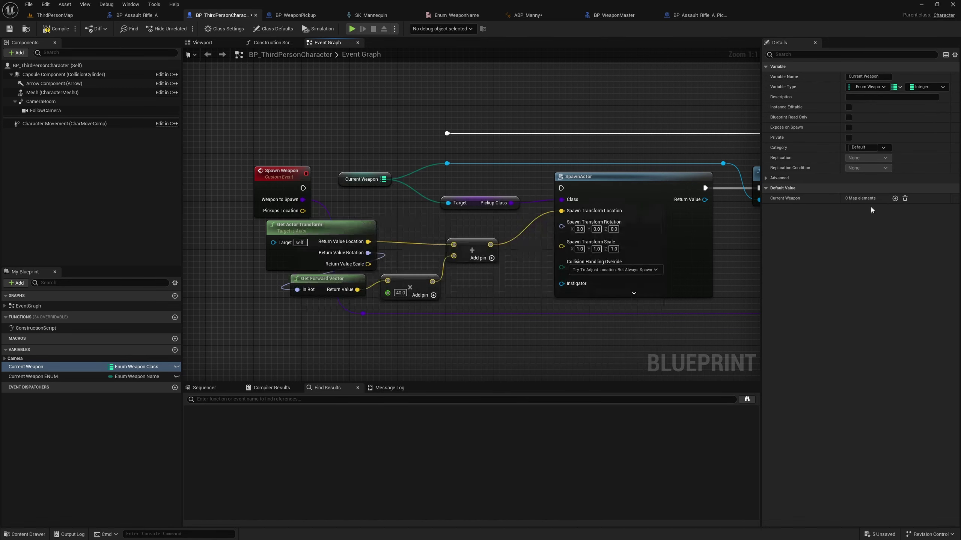
Step: Set the Current Weapon map's value type to a BP Weapon Master object reference, accept the change, and close the reference search
{"action": "left_click", "coordinate": [935, 87]}
{"action": "type", "text": "w"}
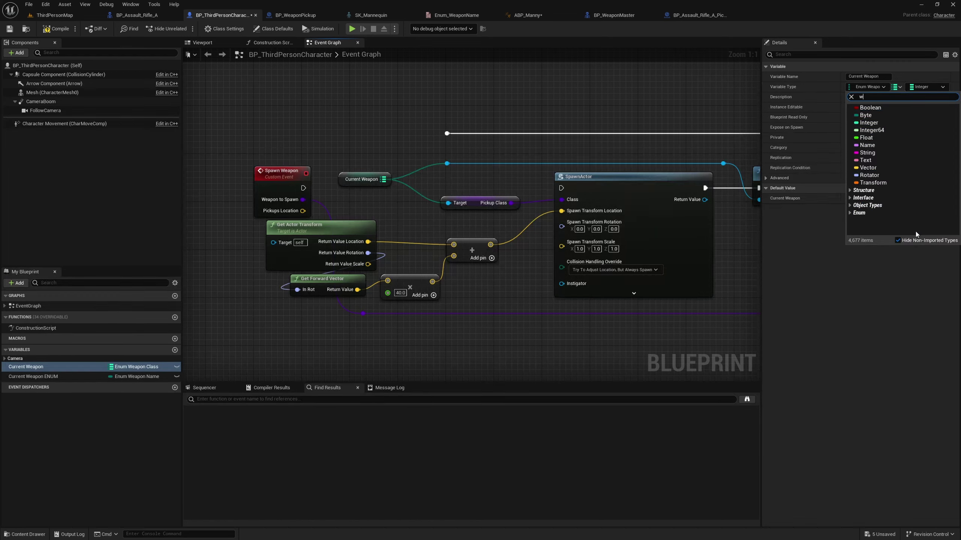
{"action": "type", "text": "eapon master"}
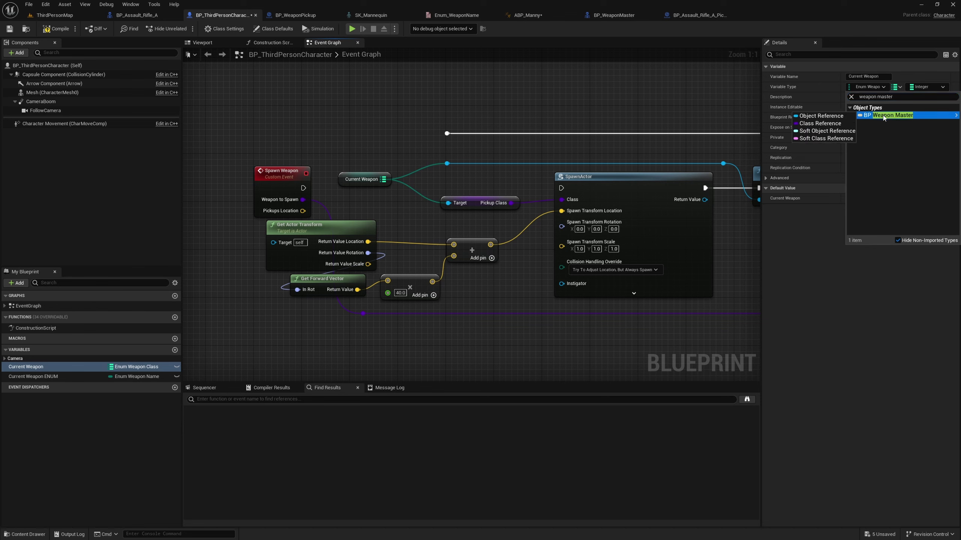
{"action": "left_click", "coordinate": [867, 119]}
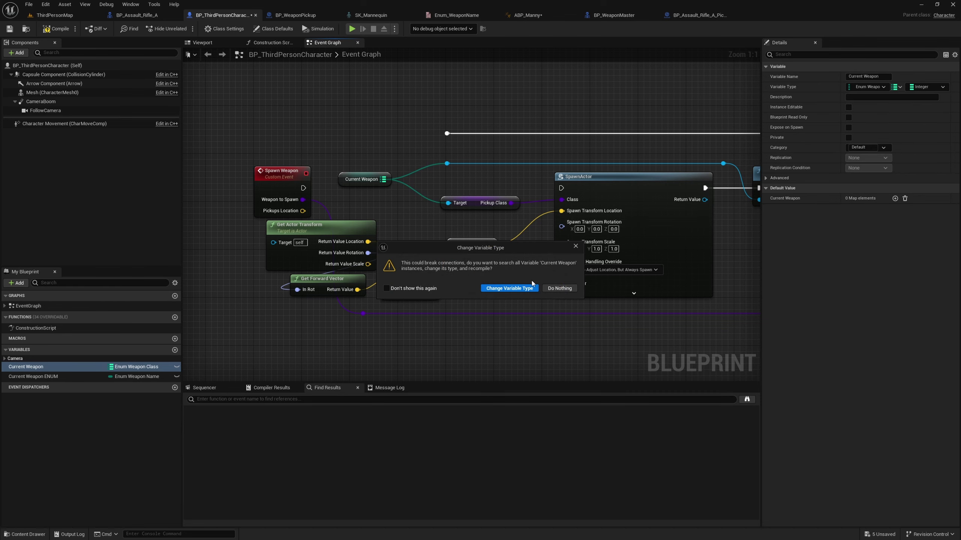
{"action": "left_click", "coordinate": [528, 288]}
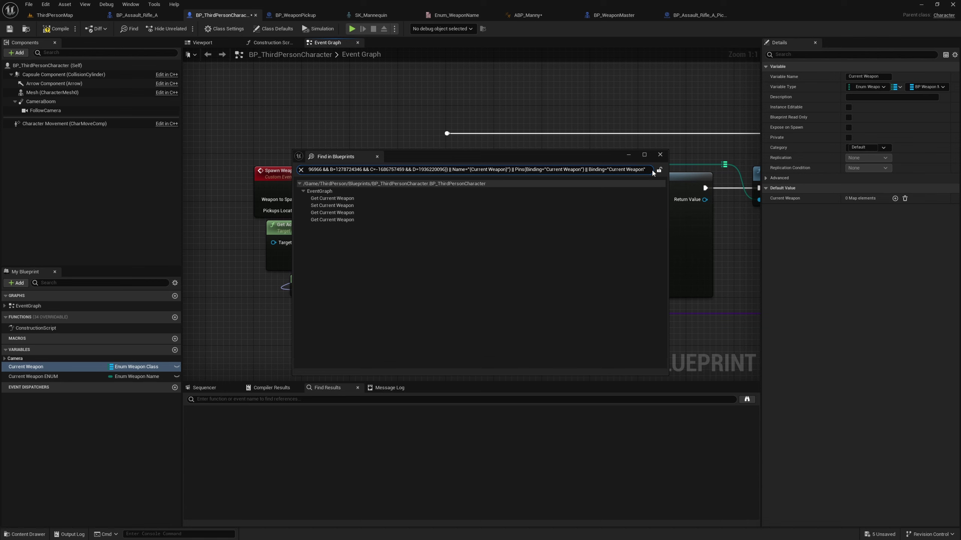
{"action": "left_click", "coordinate": [660, 154]}
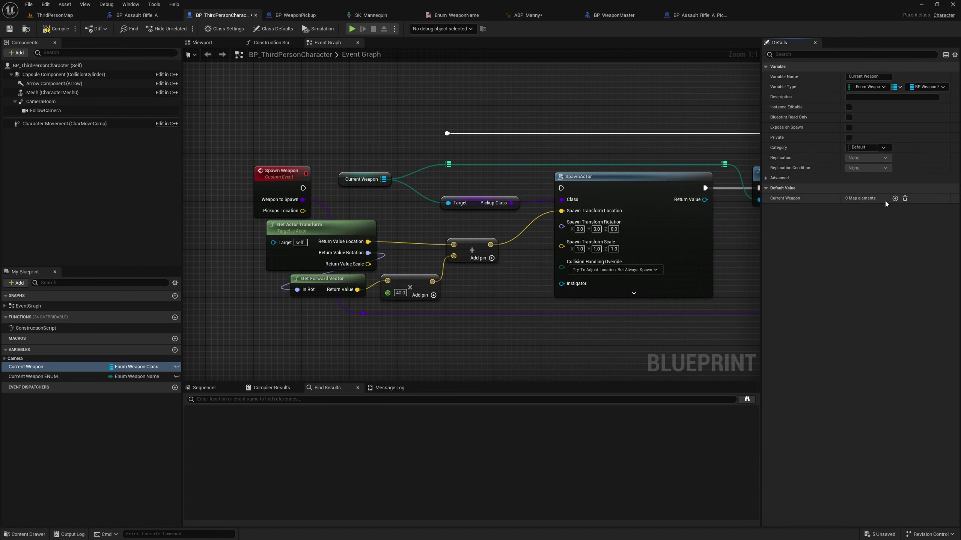